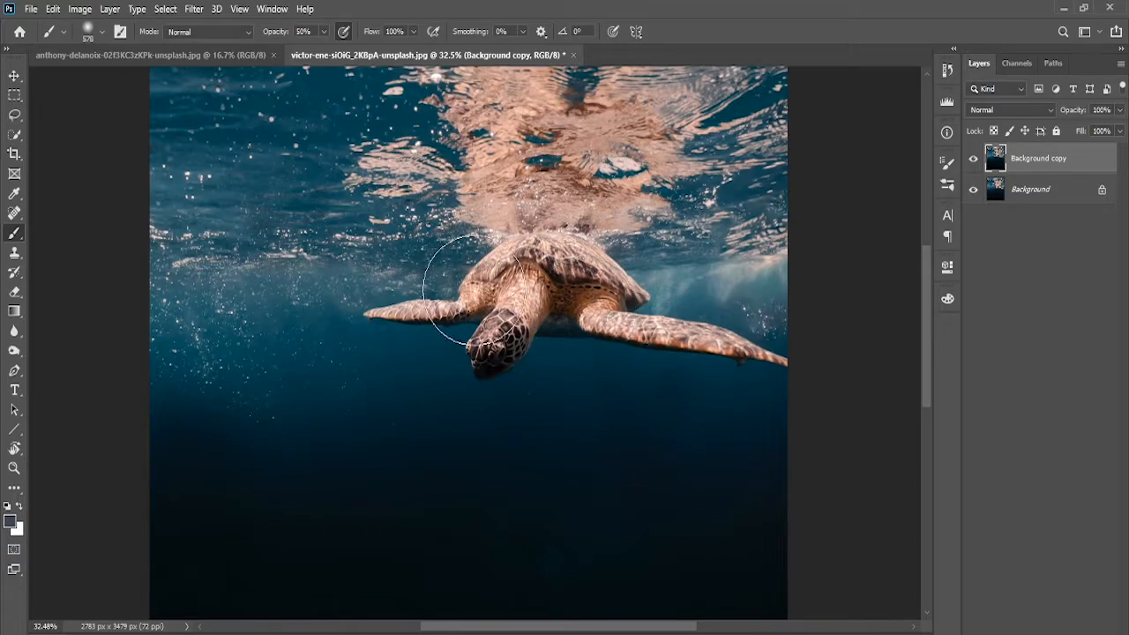
Select the turtle's shell and right flipper with the Quick Selection tool
scroll(538, 249, "up", 5)
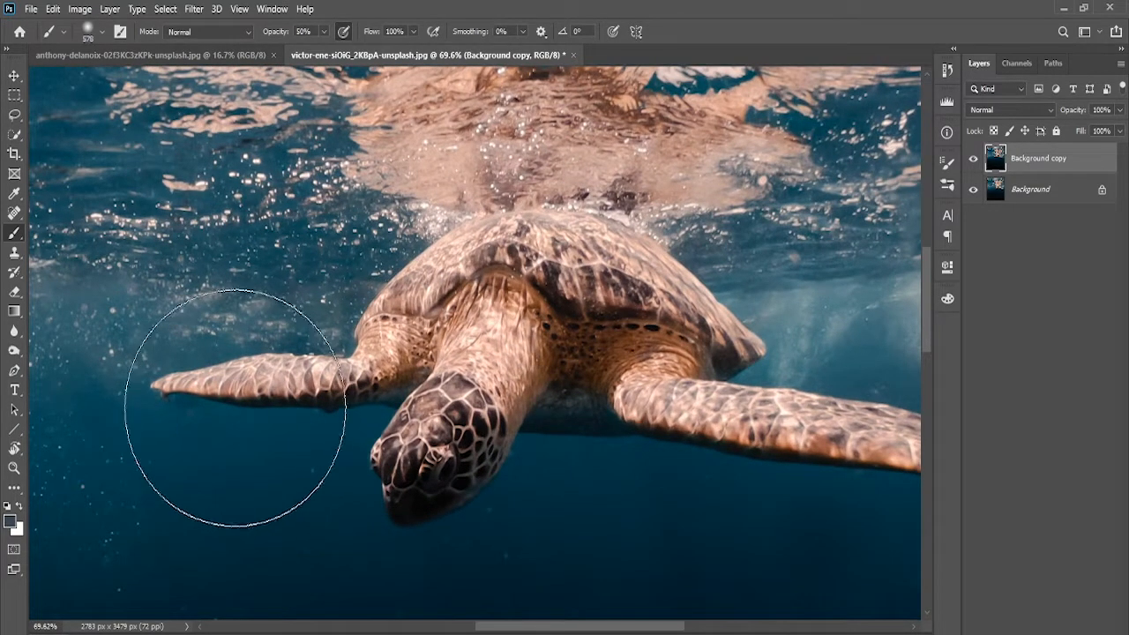
left_click_drag(656, 313, 527, 328)
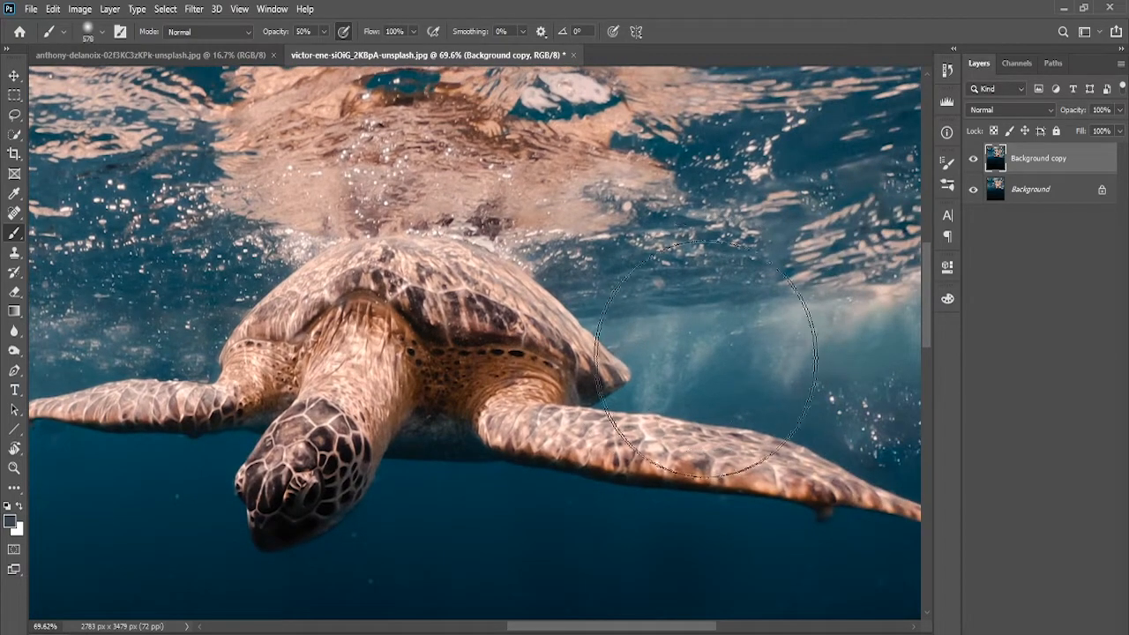
left_click_drag(622, 324, 578, 327)
mouse_move(454, 311)
left_mouse_down()
mouse_move(587, 325)
mouse_move(609, 274)
mouse_move(655, 230)
left_mouse_up()
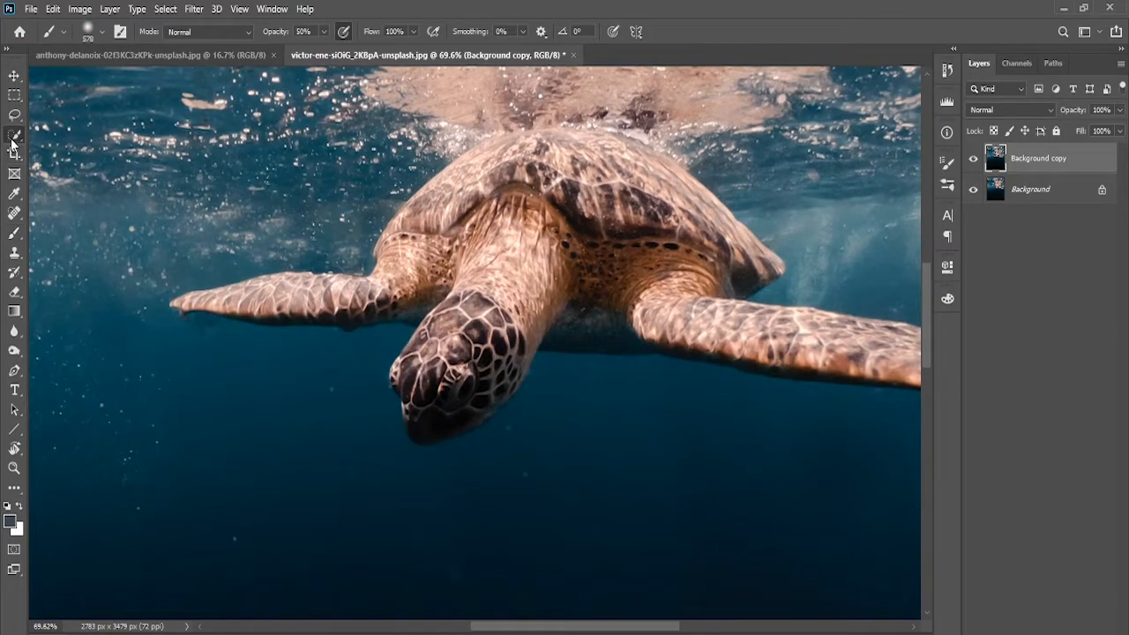
left_click(14, 134)
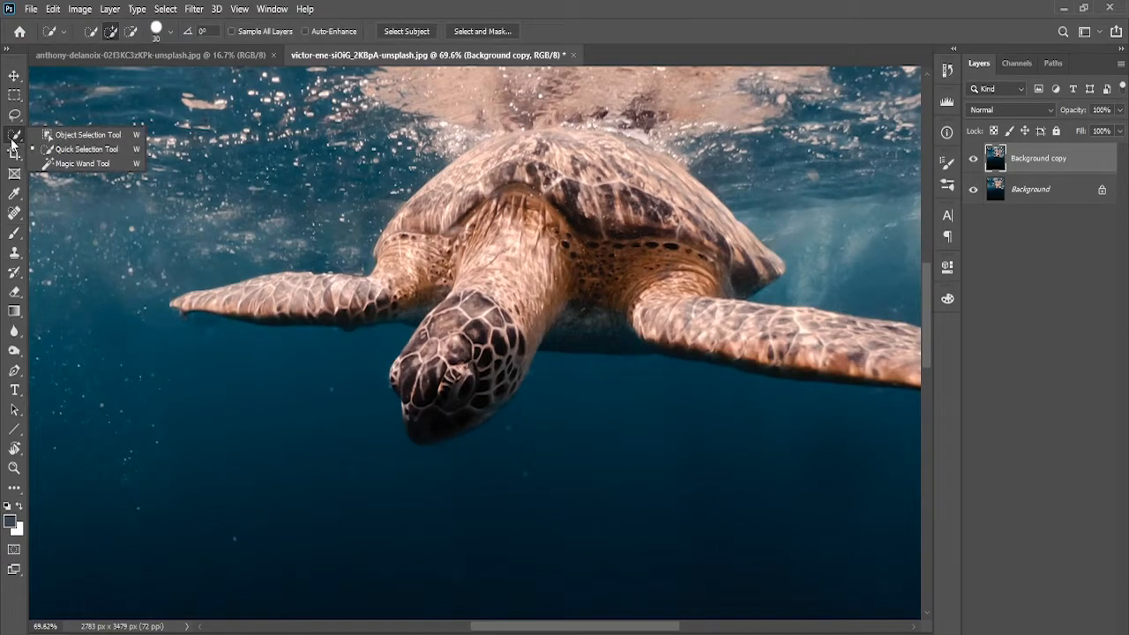
left_click(110, 150)
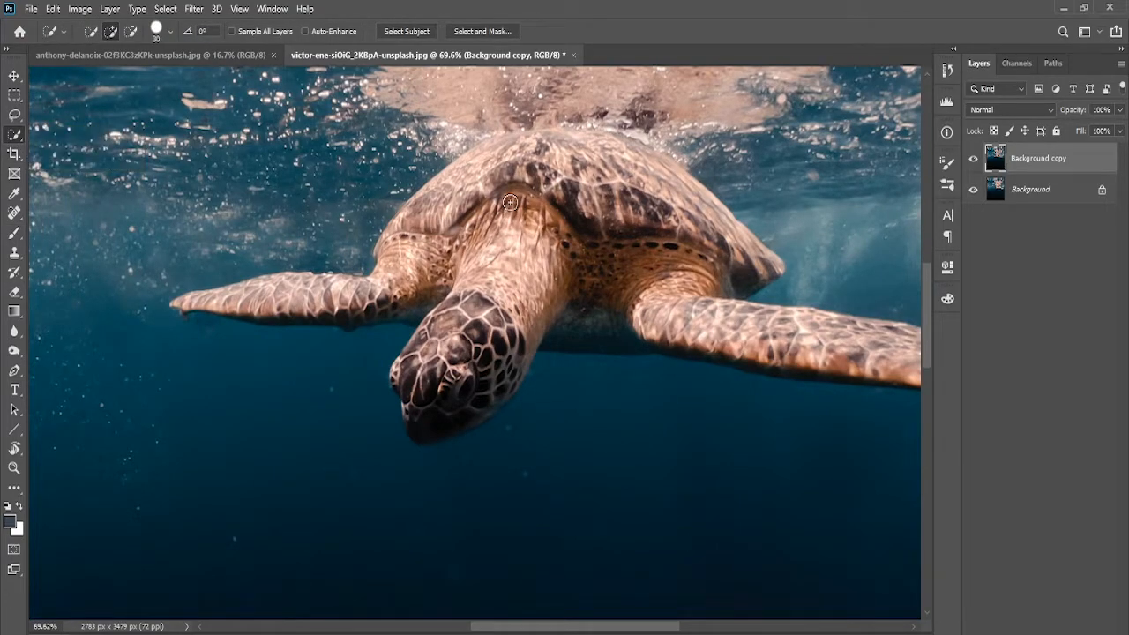
left_click_drag(534, 202, 625, 202)
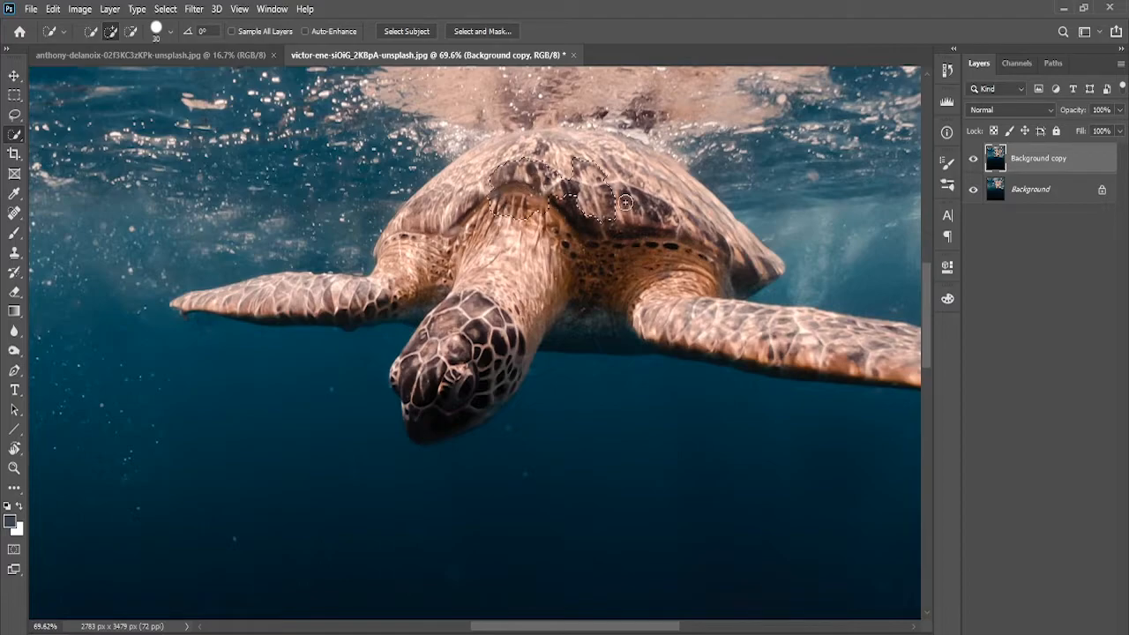
left_click_drag(725, 327, 762, 351)
left_click_drag(750, 289, 600, 239)
left_click_drag(618, 285, 769, 308)
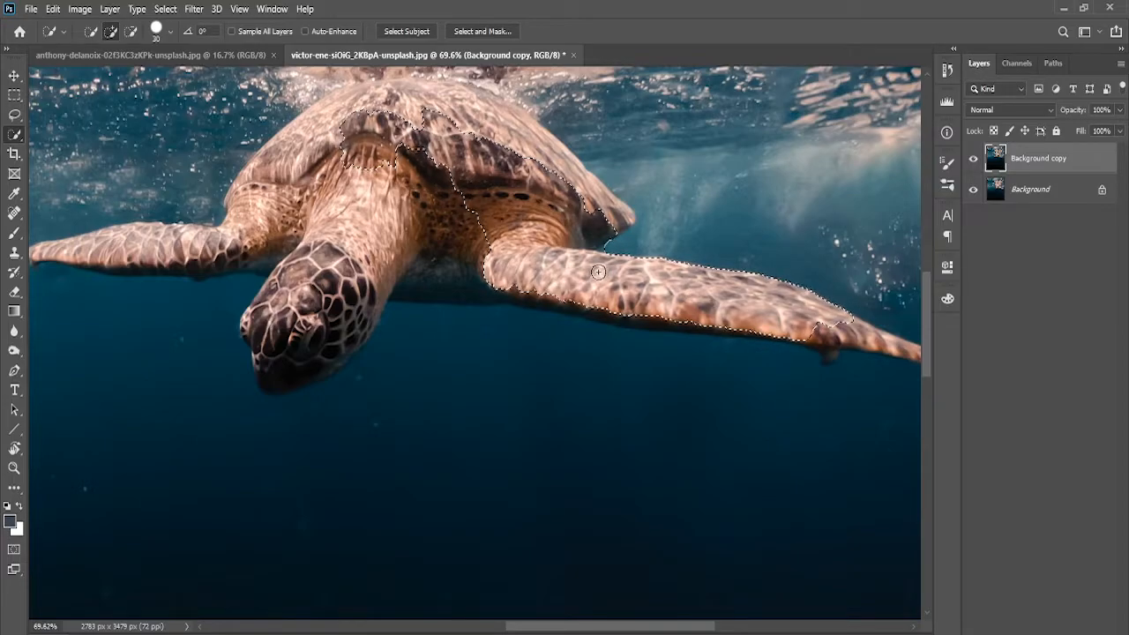
Extend the selection across the turtle's shell and body
scroll(510, 240, "up", 5)
scroll(510, 240, "down", 3)
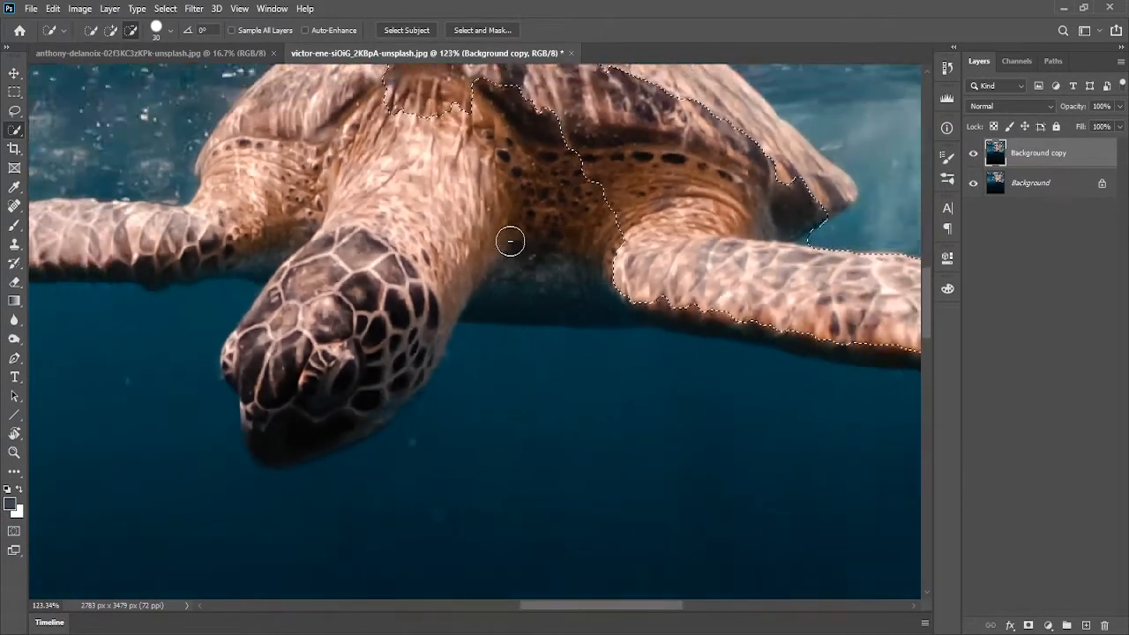
left_click_drag(526, 150, 610, 373)
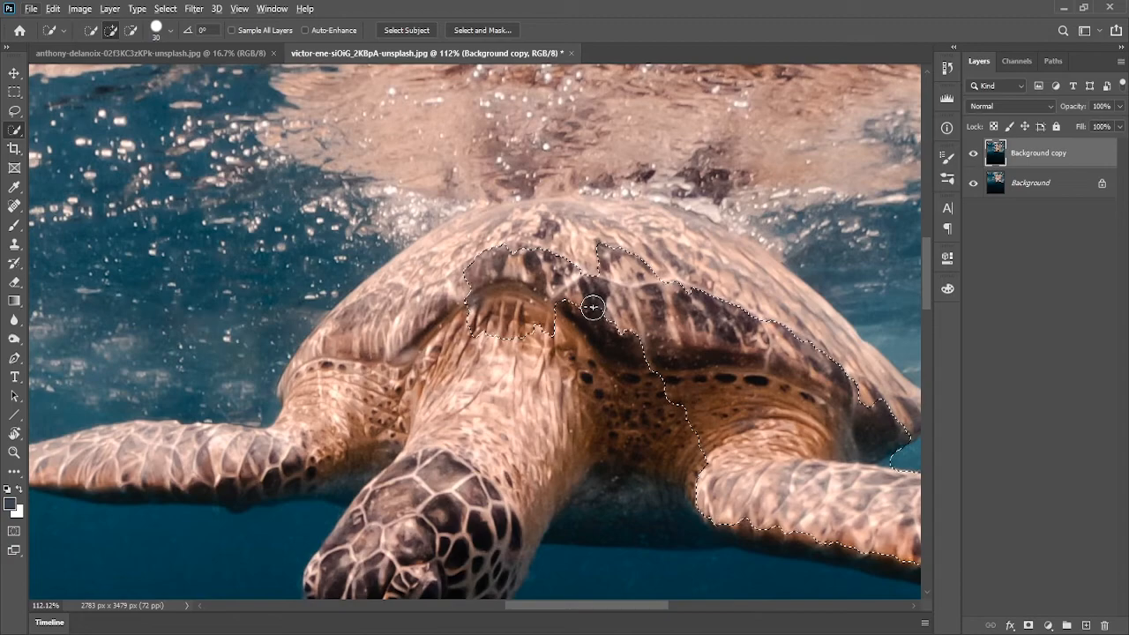
mouse_move(592, 306)
left_mouse_down()
mouse_move(597, 257)
mouse_move(658, 259)
left_mouse_up()
scroll(709, 296, "up", 6)
mouse_move(775, 263)
left_mouse_down()
mouse_move(493, 241)
mouse_move(630, 396)
mouse_move(710, 441)
mouse_move(651, 353)
mouse_move(504, 280)
mouse_move(597, 352)
left_mouse_up()
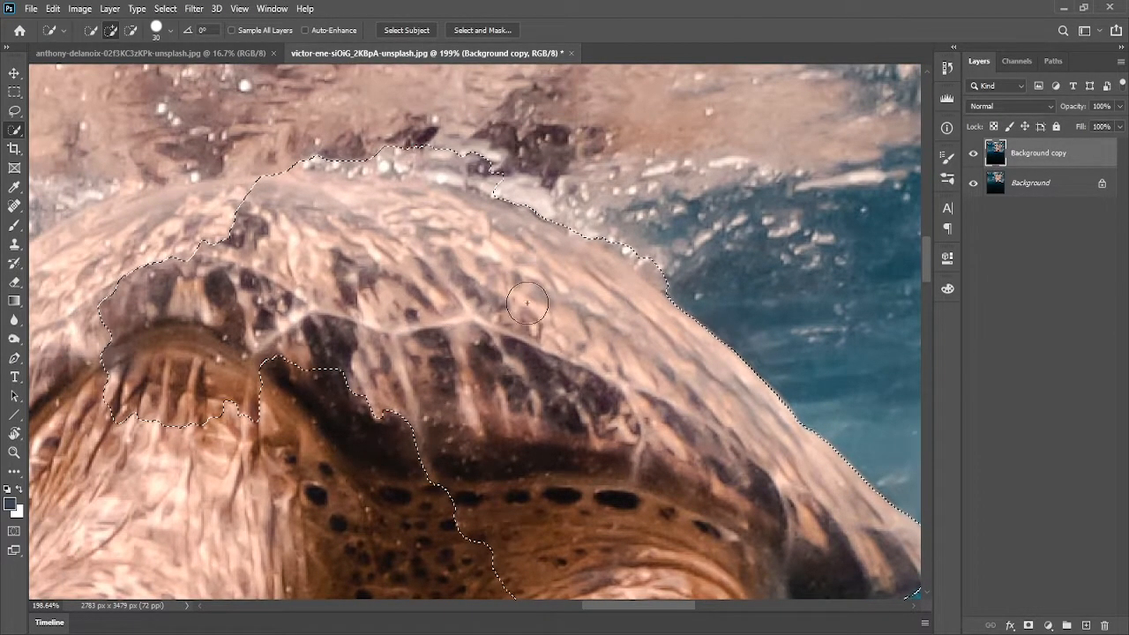
Refine the selection along the top edge of the shell, subtracting the surrounding water and surface reflection
key("alt")
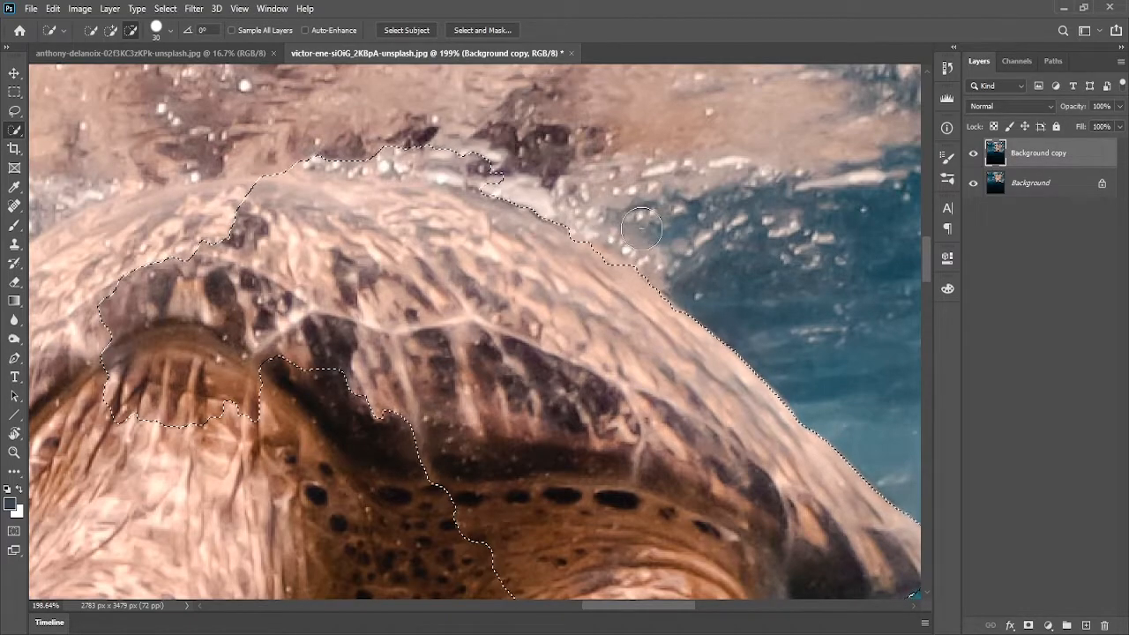
left_click_drag(551, 285, 739, 421)
key("alt")
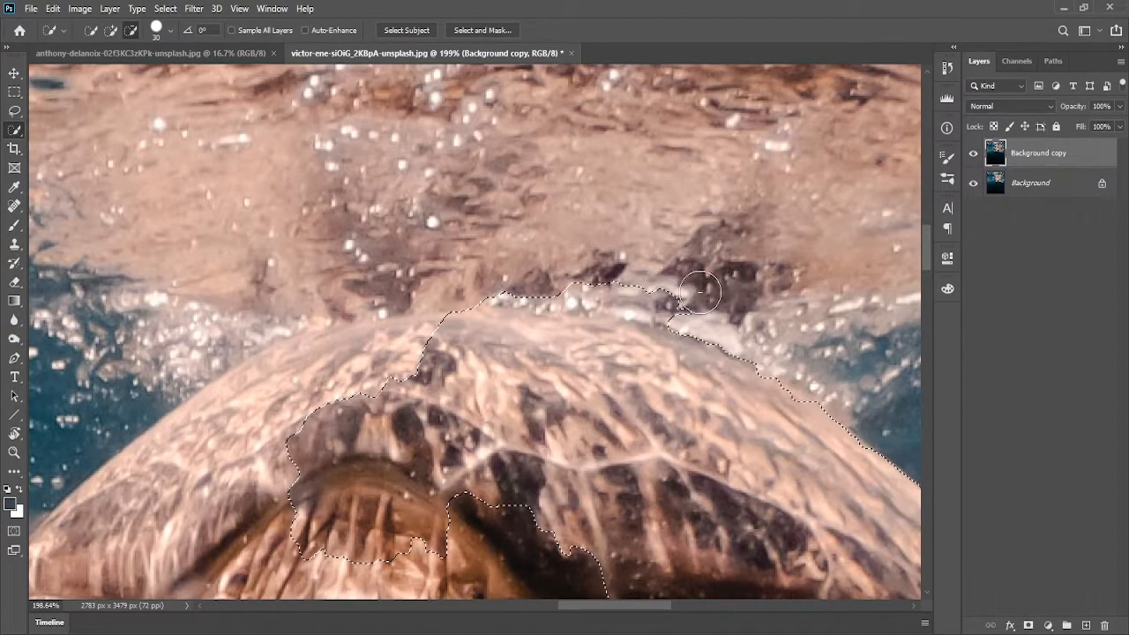
mouse_move(643, 274)
left_mouse_down()
mouse_move(501, 275)
mouse_move(639, 280)
mouse_move(624, 282)
mouse_move(669, 296)
mouse_move(597, 278)
left_mouse_up()
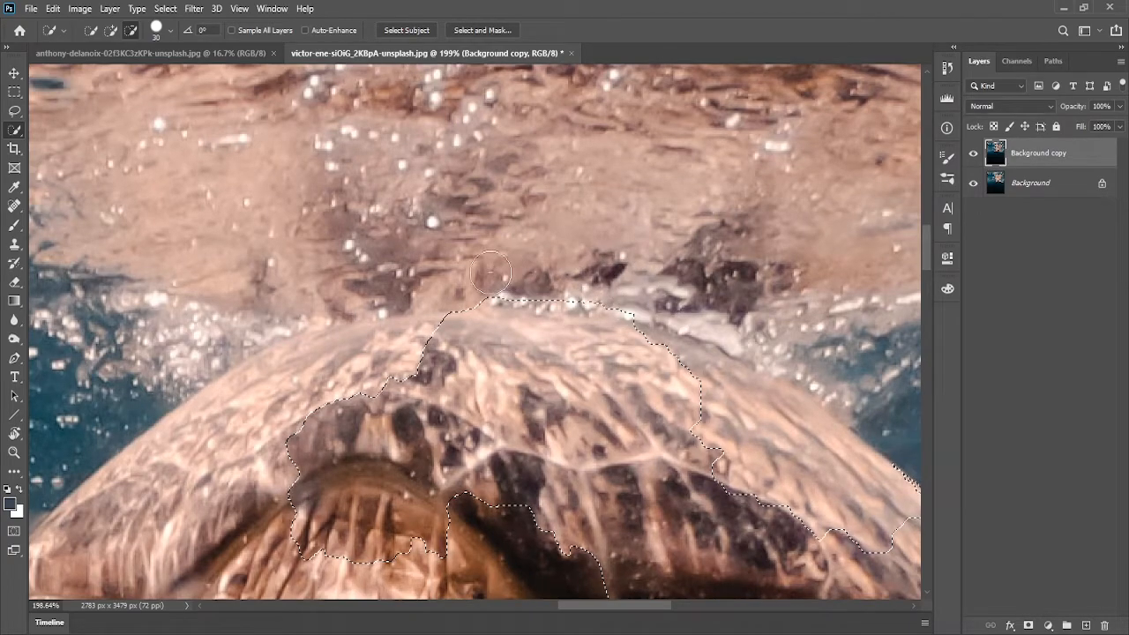
left_click_drag(676, 303, 495, 190)
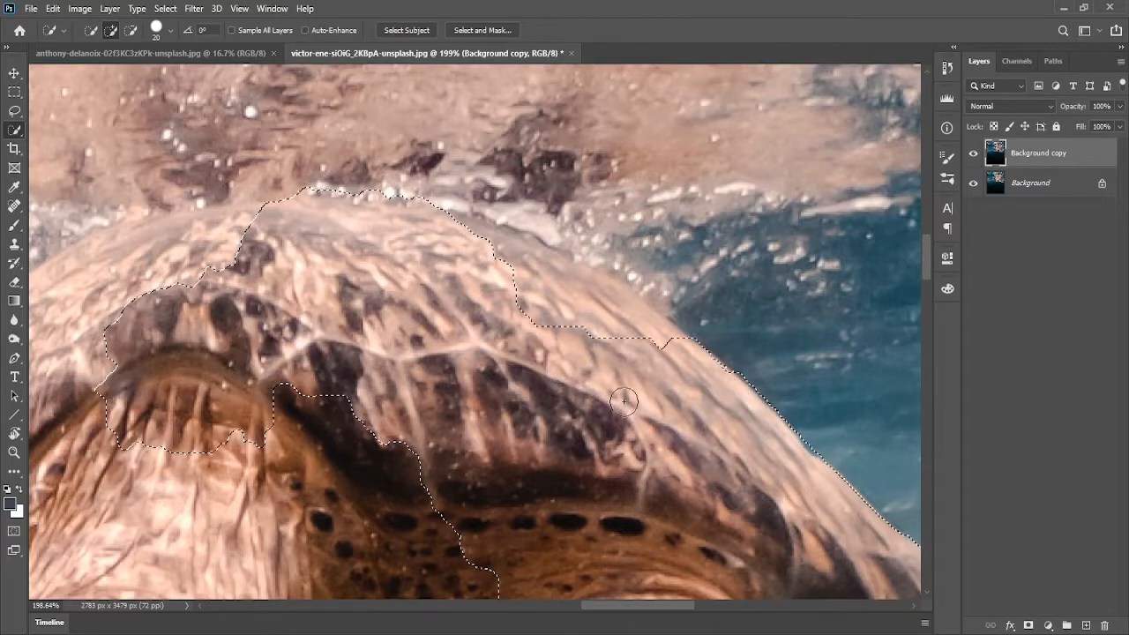
left_click_drag(658, 331, 582, 291)
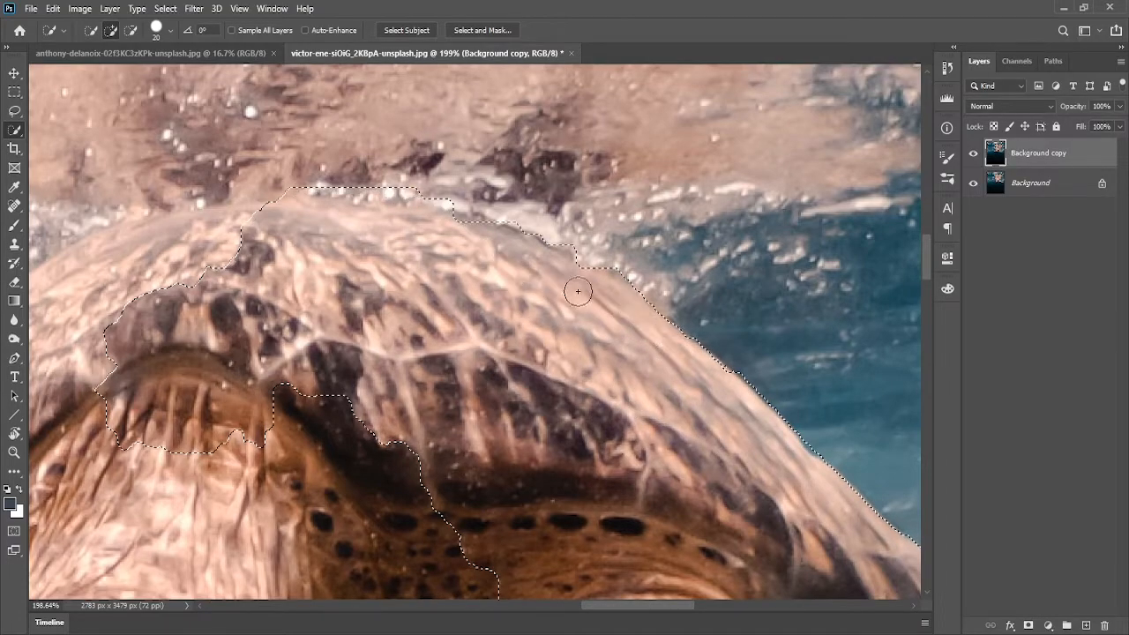
left_click_drag(504, 255, 856, 291)
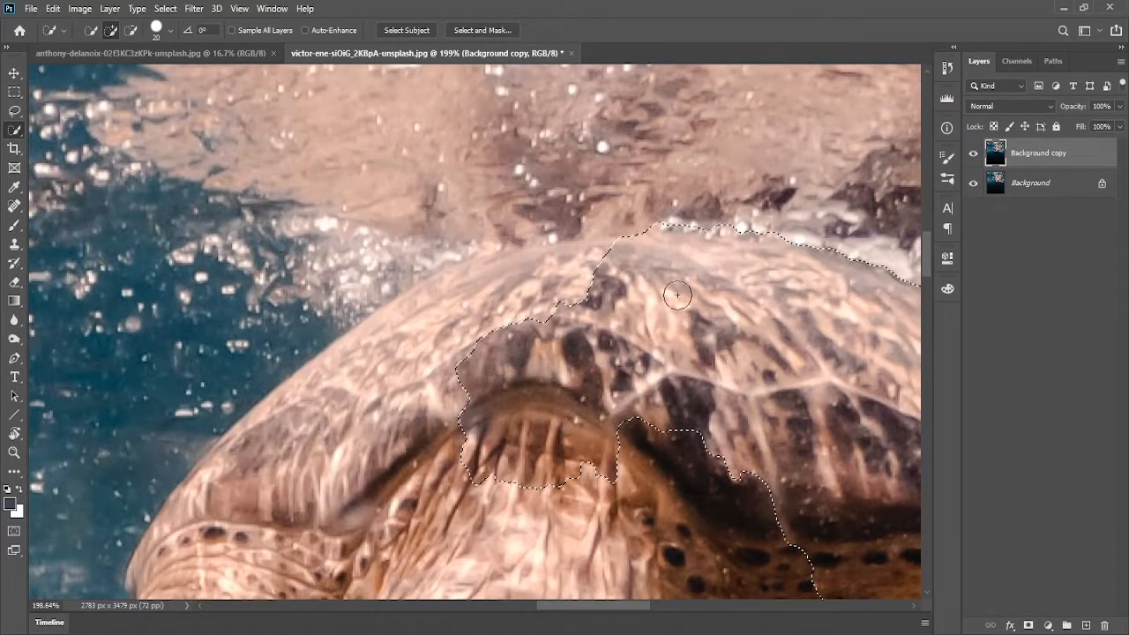
scroll(562, 333, "down", 3)
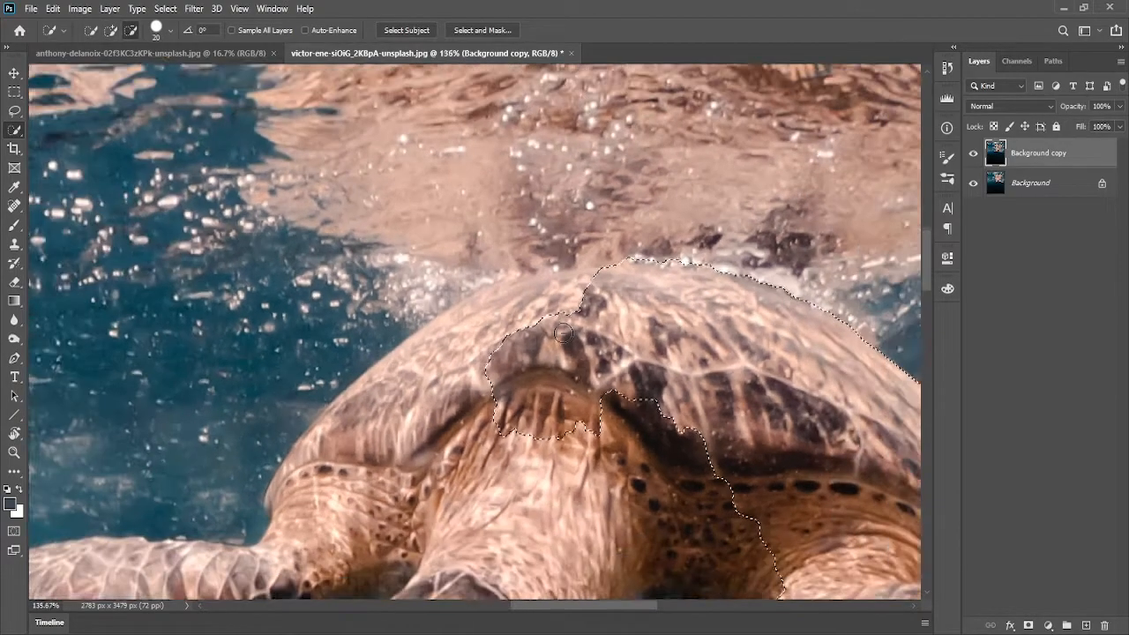
scroll(562, 334, "down", 3)
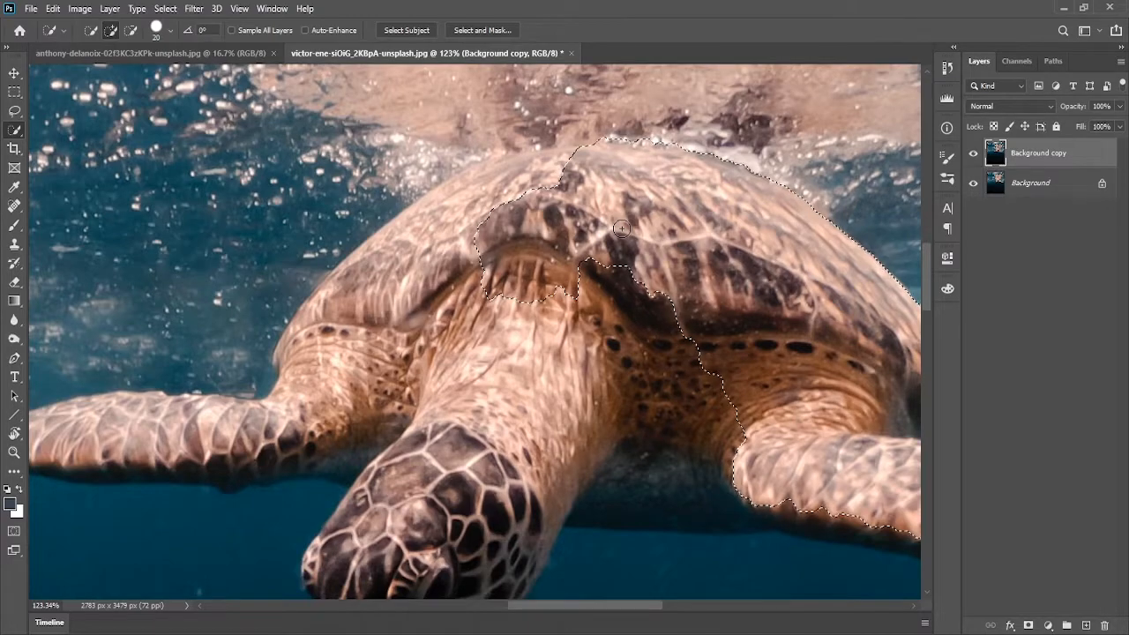
left_click(230, 55)
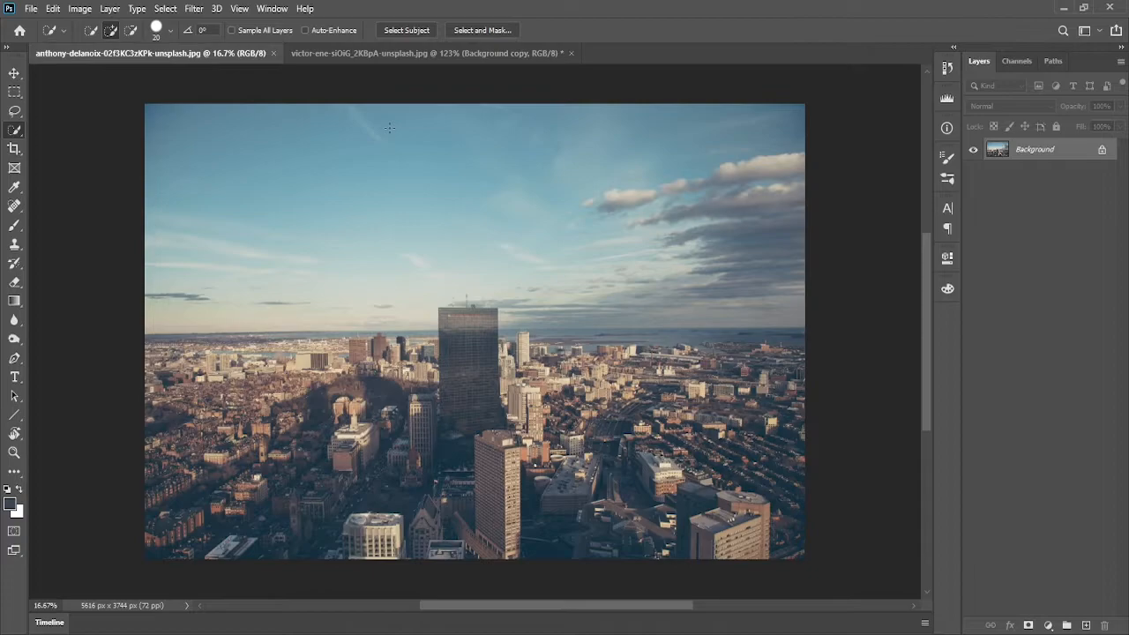
left_click(19, 226)
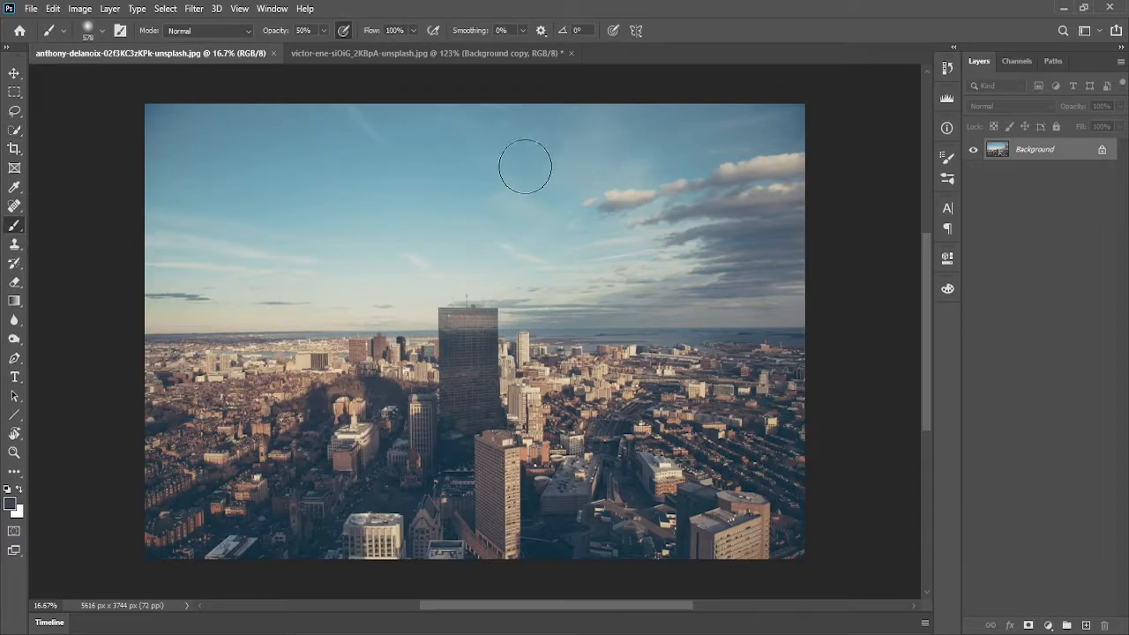
left_click(472, 132)
mouse_move(543, 176)
left_mouse_down()
mouse_move(611, 119)
mouse_move(792, 159)
mouse_move(691, 181)
left_mouse_up()
mouse_move(532, 155)
left_mouse_down()
mouse_move(456, 100)
mouse_move(459, 121)
left_mouse_up()
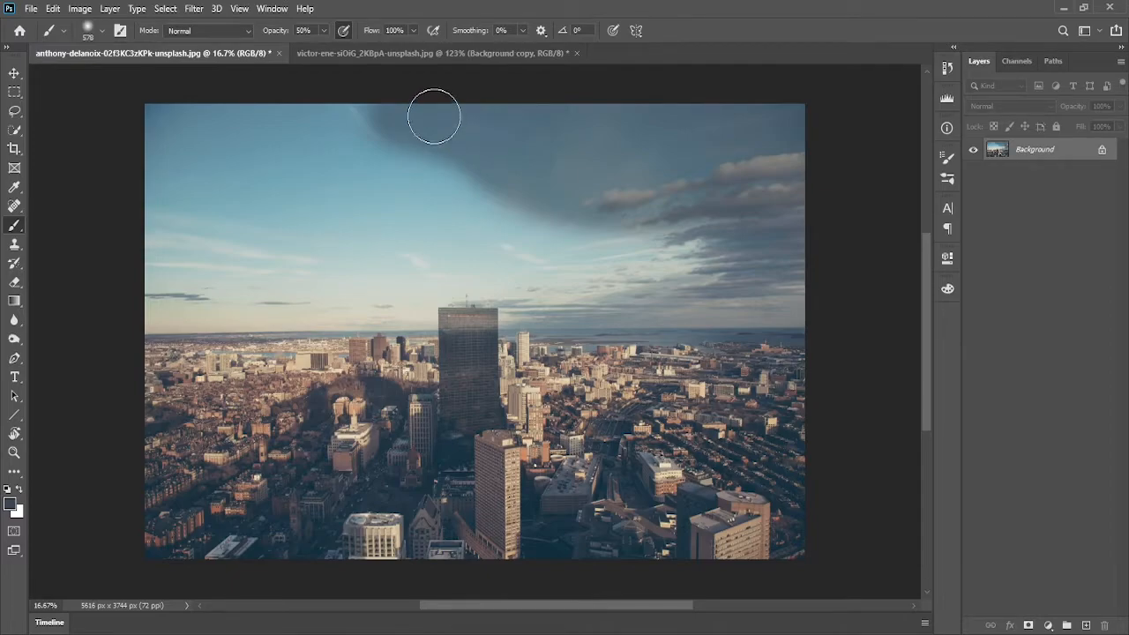
scroll(550, 217, "down", 2)
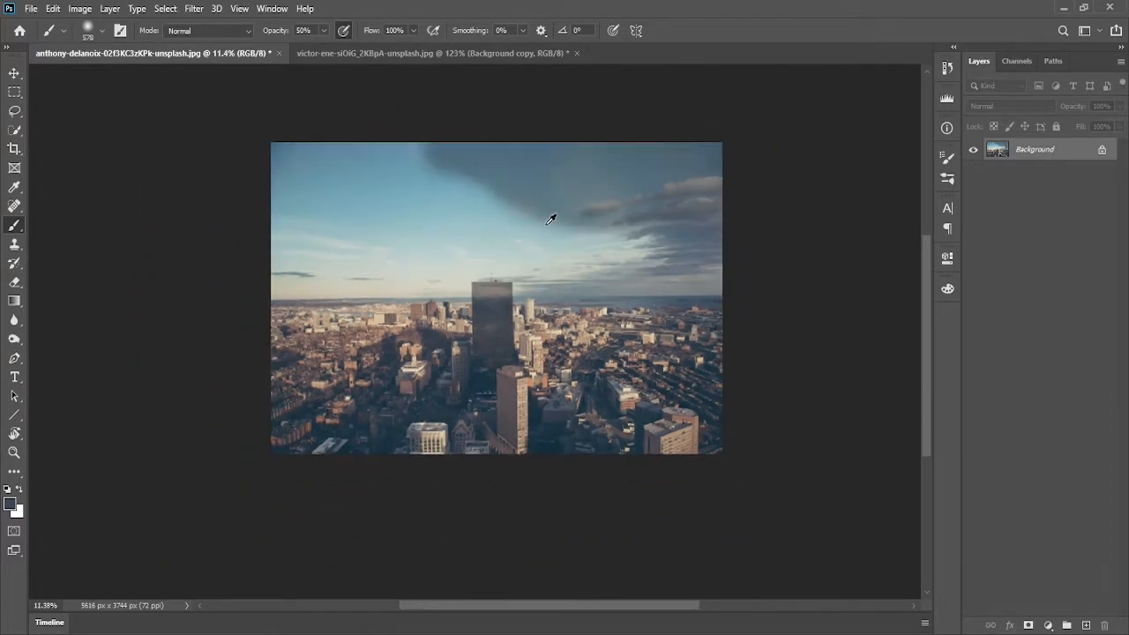
left_click_drag(544, 218, 547, 262)
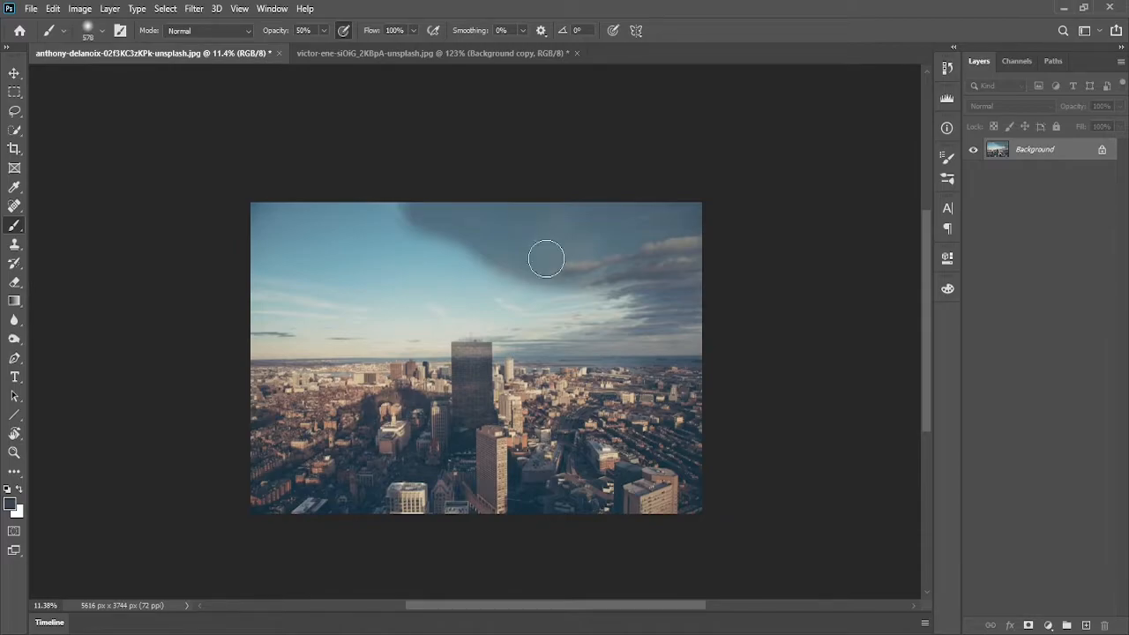
key("ctrl+z")
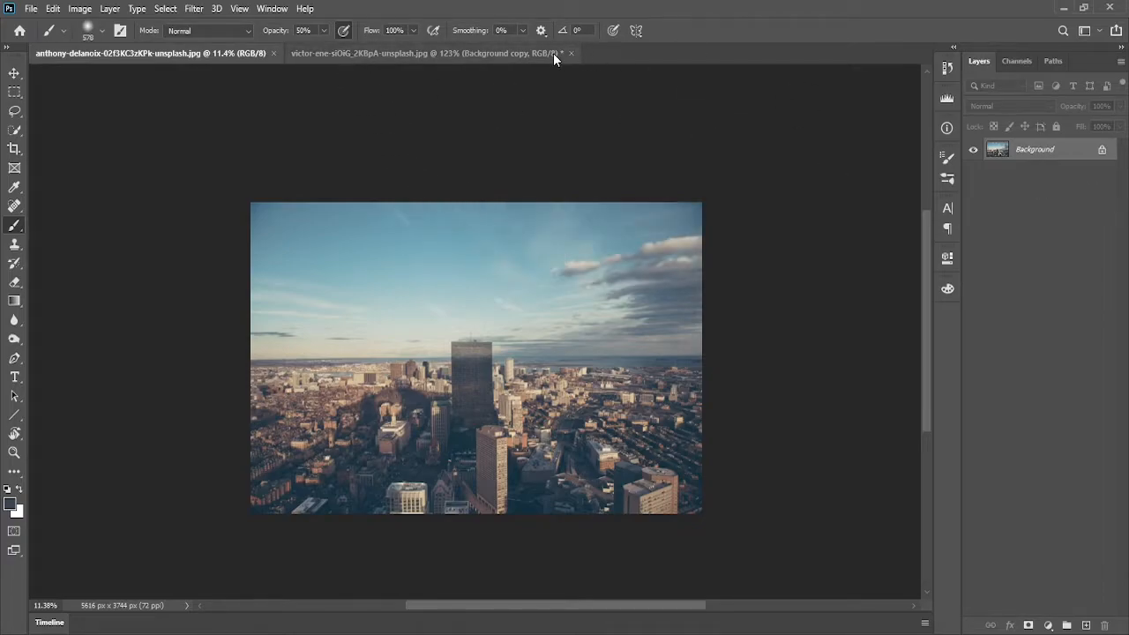
Add the turtle's left side and left flipper to the selection
left_click(441, 55)
scroll(652, 261, "down", 1)
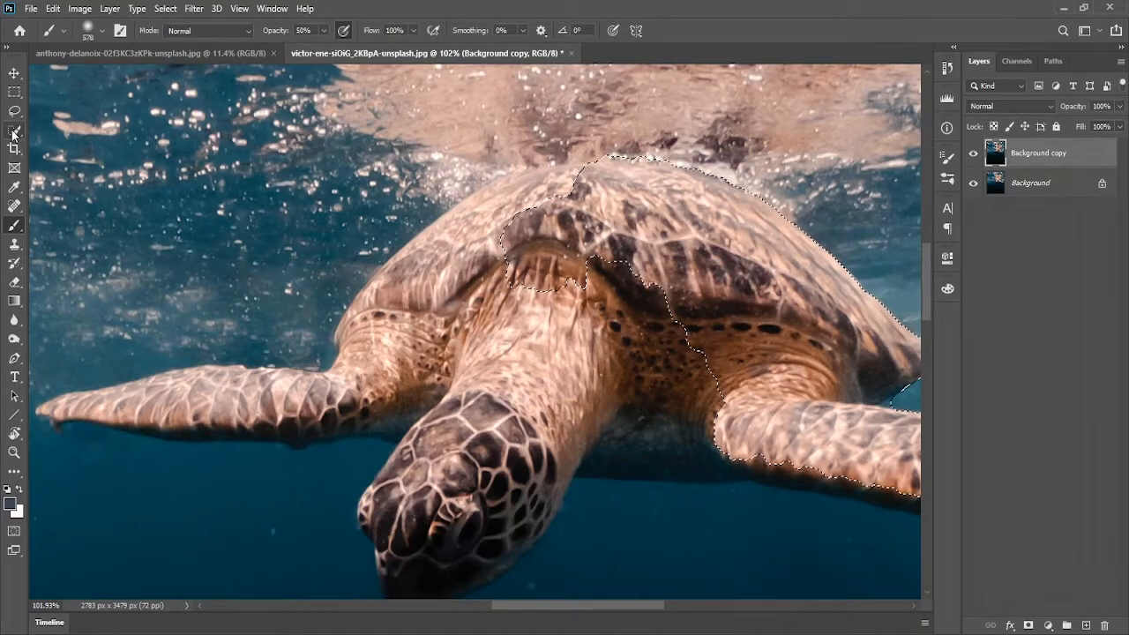
key("w")
mouse_move(573, 214)
left_mouse_down()
mouse_move(525, 195)
mouse_move(467, 236)
mouse_move(467, 224)
mouse_move(436, 327)
left_mouse_up()
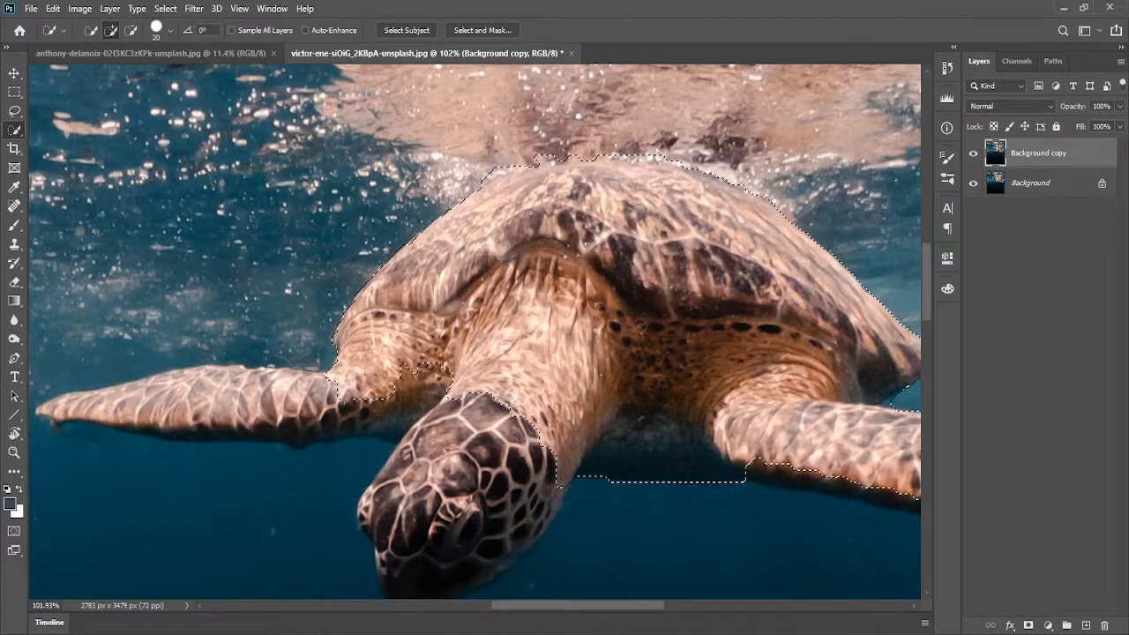
scroll(559, 375, "left", 3)
mouse_move(517, 393)
left_mouse_down()
mouse_move(291, 415)
mouse_move(462, 431)
mouse_move(220, 420)
left_mouse_up()
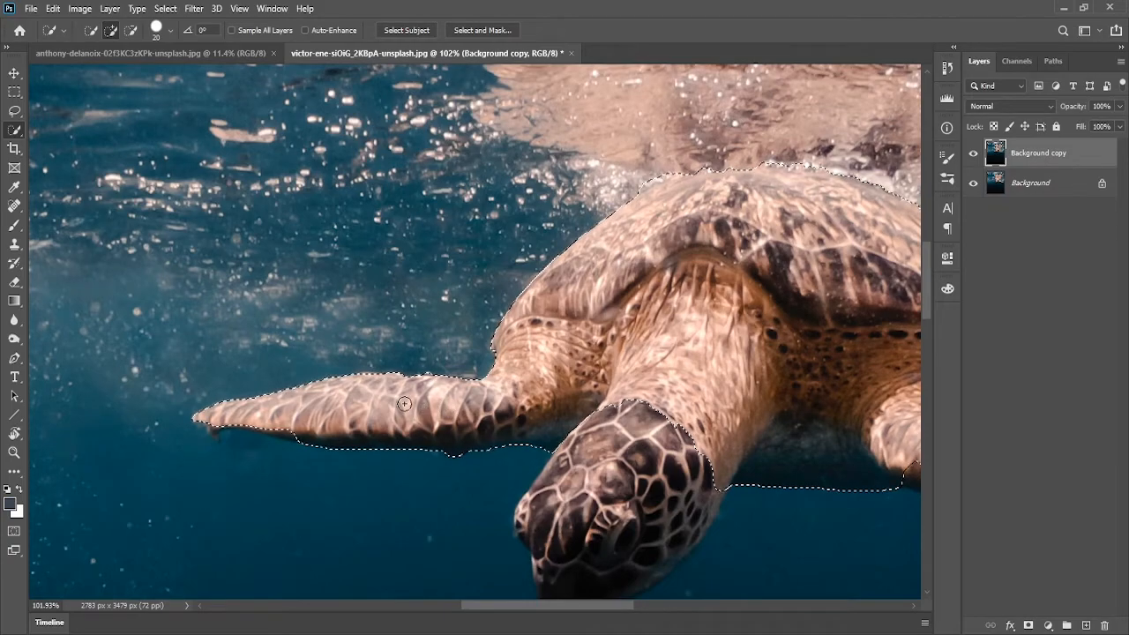
Refine the selection around the tip and underside of the left flipper
scroll(404, 403, "up", 3)
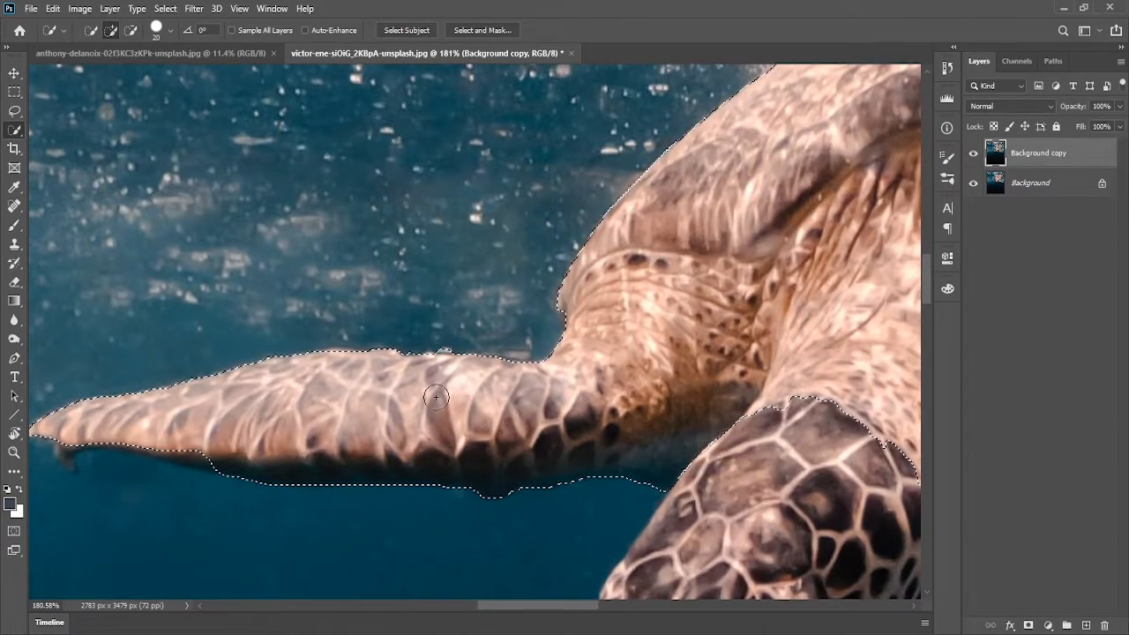
left_click_drag(437, 395, 593, 249)
mouse_move(353, 298)
left_mouse_down()
mouse_move(397, 274)
mouse_move(319, 282)
left_mouse_up()
left_click_drag(379, 300, 319, 291)
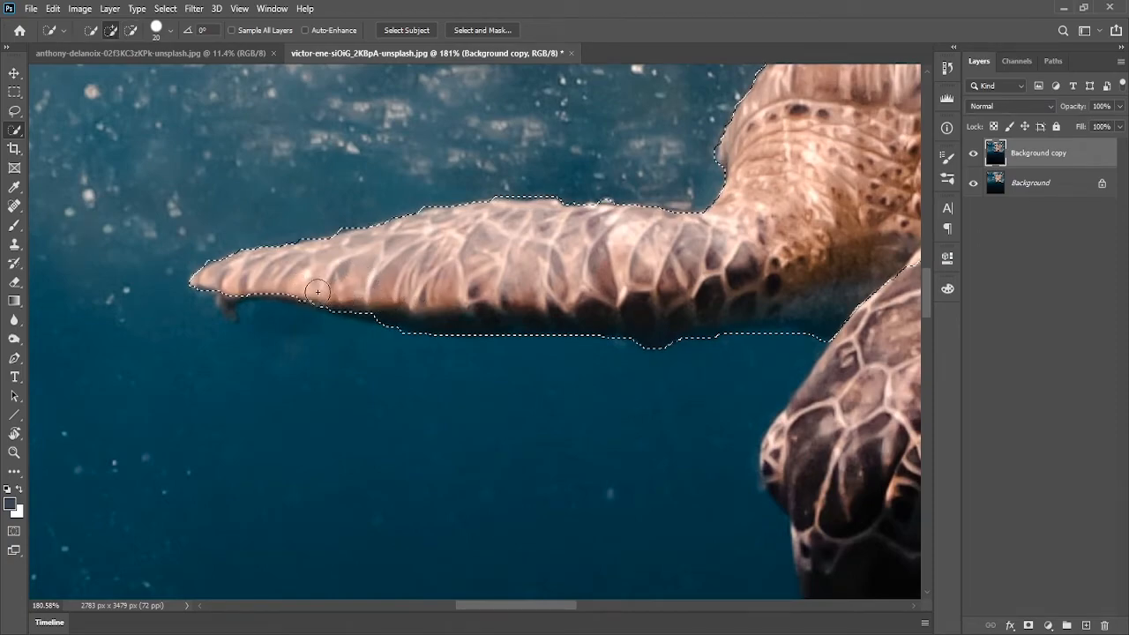
left_click_drag(237, 280, 231, 282)
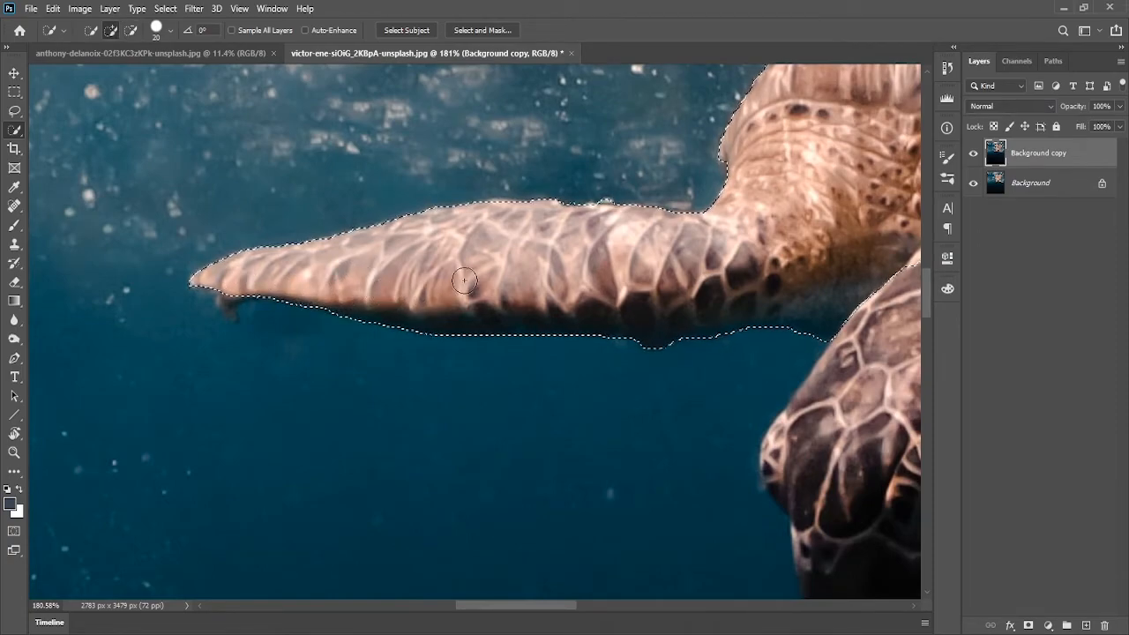
Add the turtle's head to the selection, tracing its outline closely
scroll(521, 274, "right", 5)
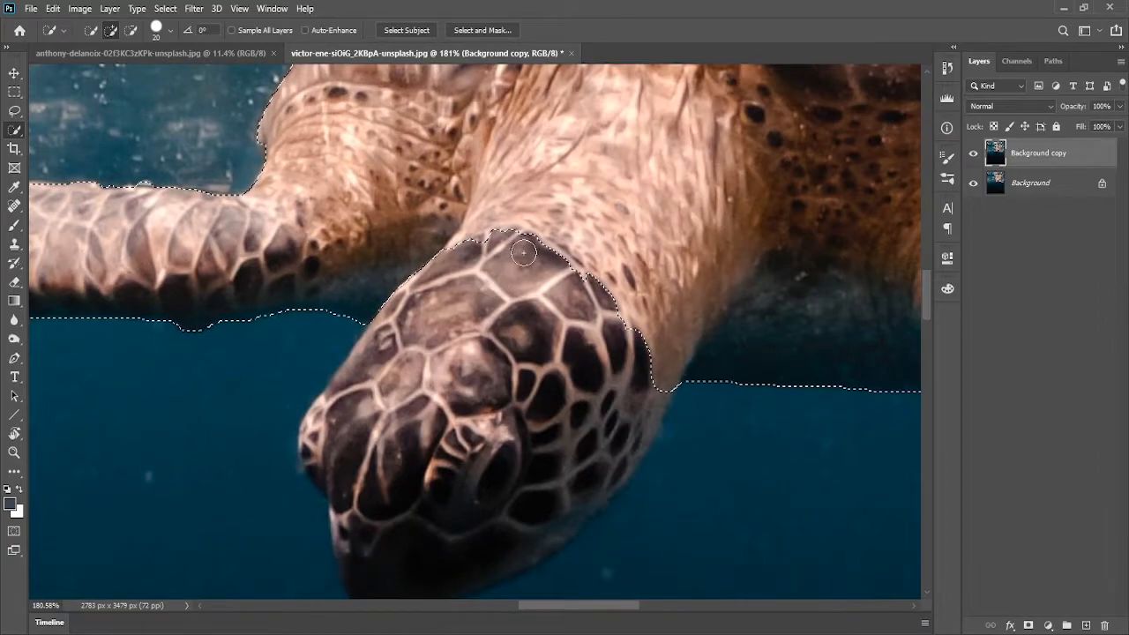
left_click_drag(574, 269, 584, 227)
mouse_move(551, 353)
left_mouse_down()
mouse_move(645, 294)
mouse_move(633, 338)
mouse_move(536, 441)
mouse_move(458, 479)
left_mouse_up()
mouse_move(625, 403)
left_mouse_down()
mouse_move(527, 481)
mouse_move(490, 427)
left_mouse_up()
left_click_drag(490, 428, 561, 346)
mouse_move(444, 284)
left_mouse_down()
mouse_move(452, 403)
mouse_move(435, 389)
left_mouse_up()
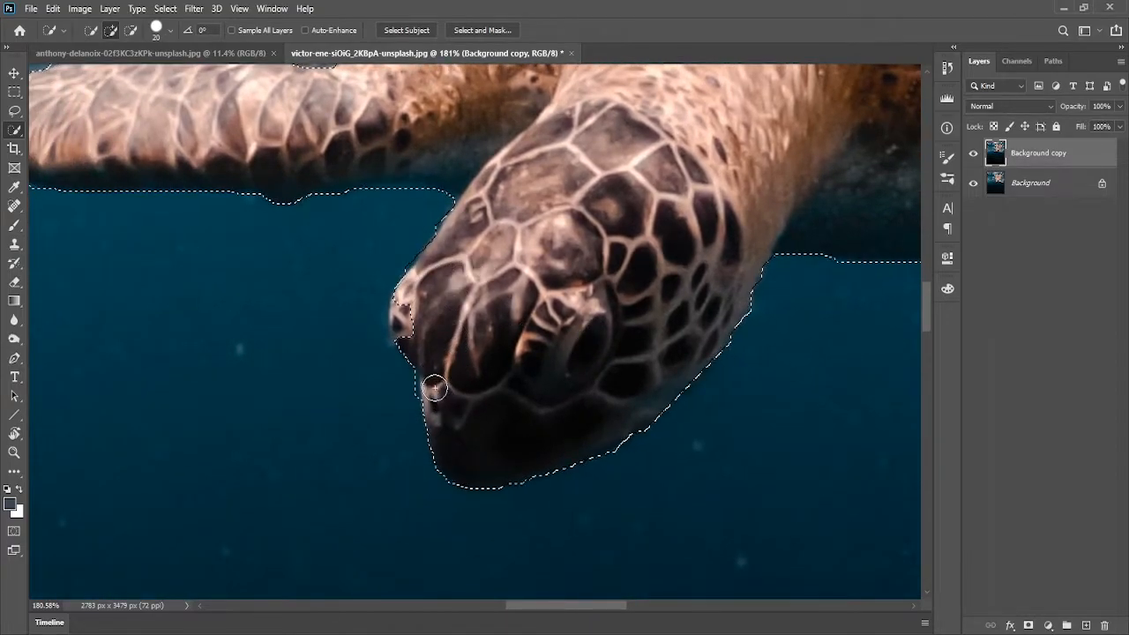
left_click_drag(421, 331, 432, 333)
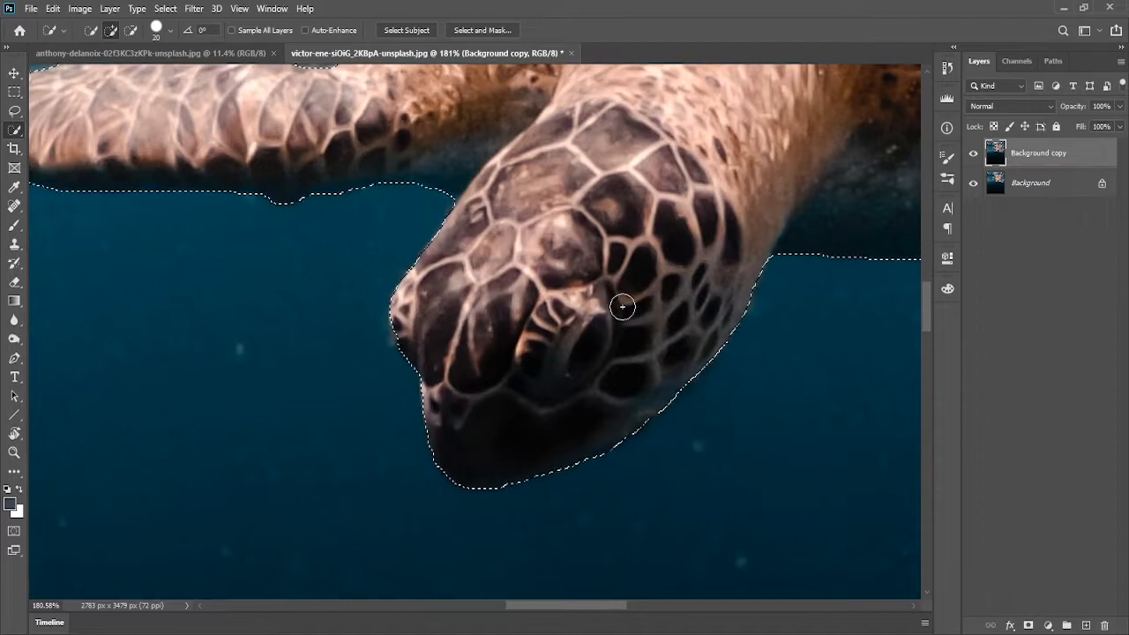
Refine the selection along the underside of the right flipper, excluding the shadowed water
left_click_drag(701, 169, 398, 216)
left_click_drag(554, 252, 492, 333)
left_click_drag(676, 294, 479, 232)
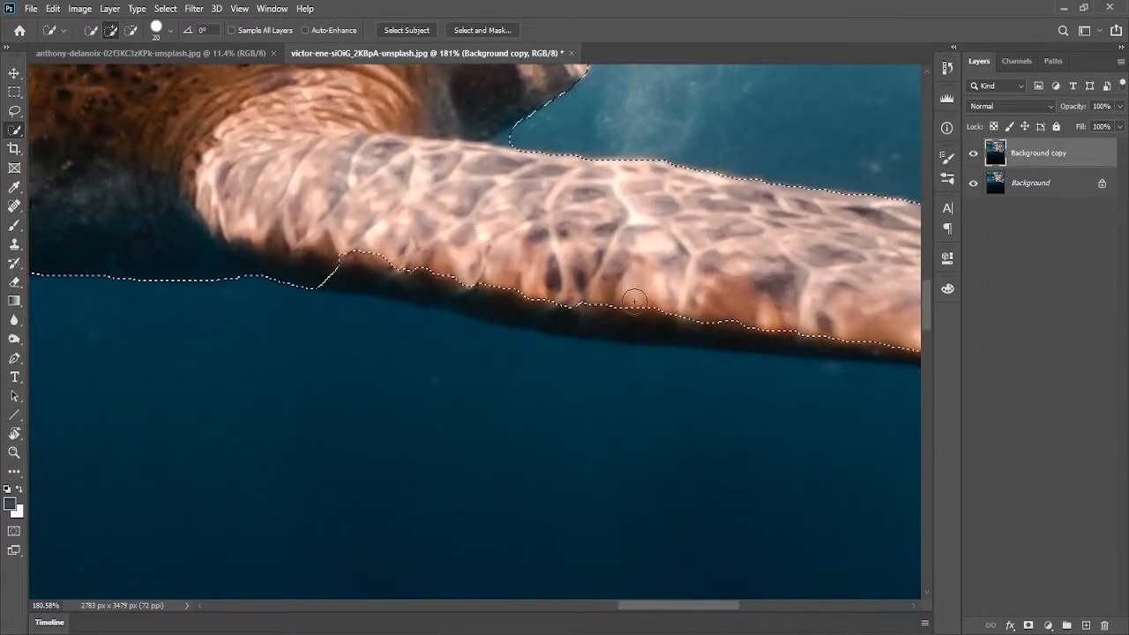
left_click_drag(391, 234, 514, 257)
left_click_drag(429, 252, 553, 195)
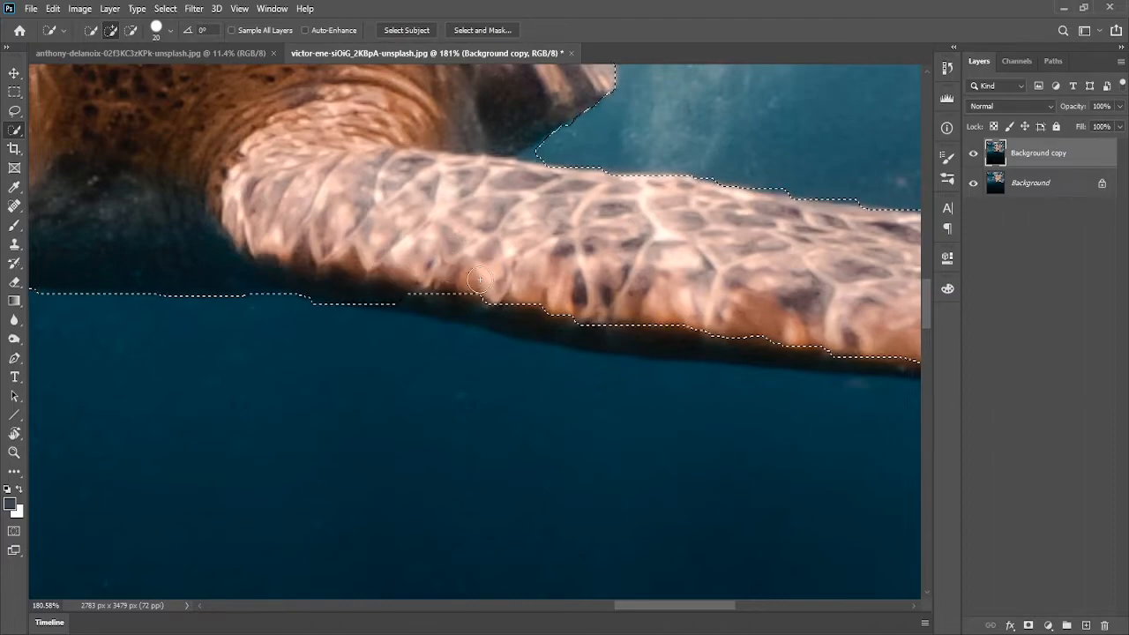
Tighten the selection further along the right flipper's underside toward its outer end
mouse_move(404, 290)
left_mouse_down()
mouse_move(328, 270)
mouse_move(518, 276)
left_mouse_up()
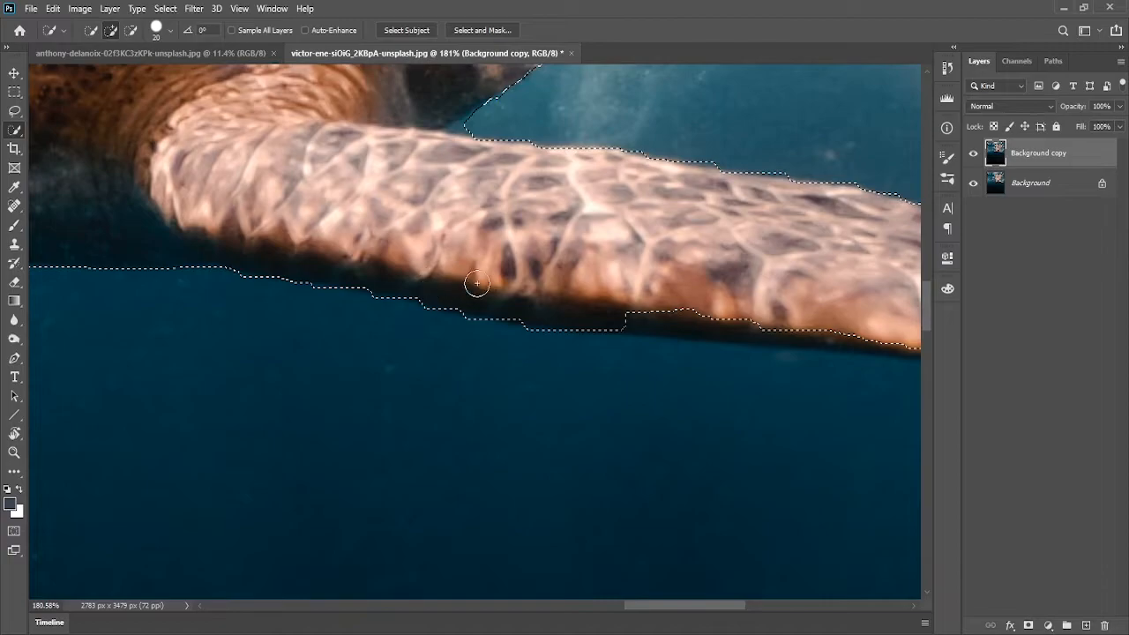
left_click_drag(717, 279, 545, 258)
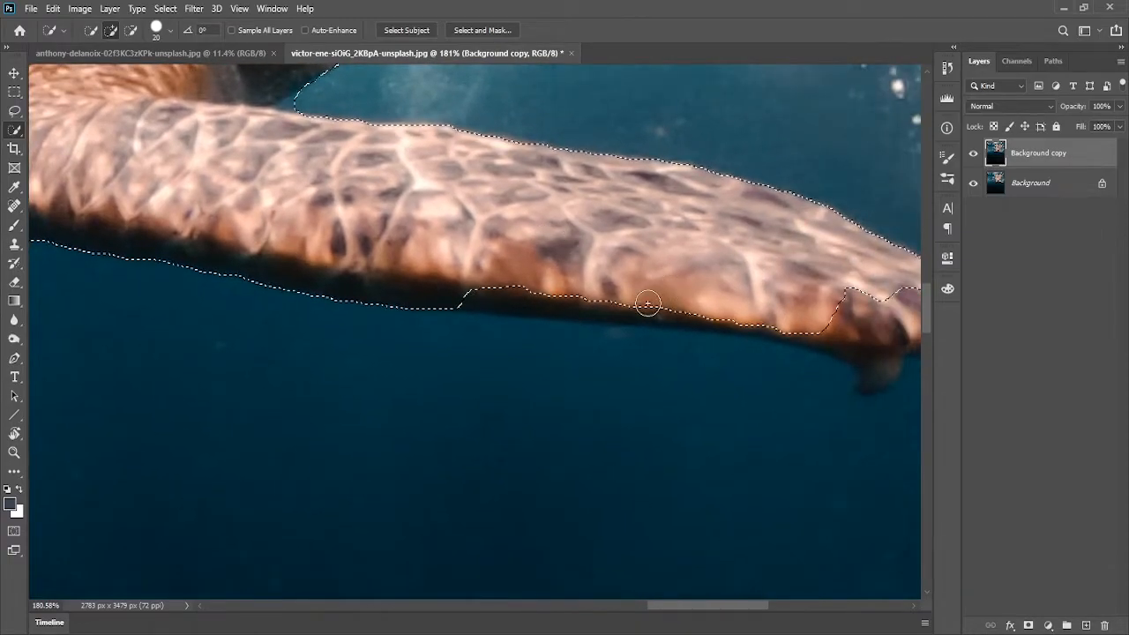
left_click_drag(528, 299, 486, 292)
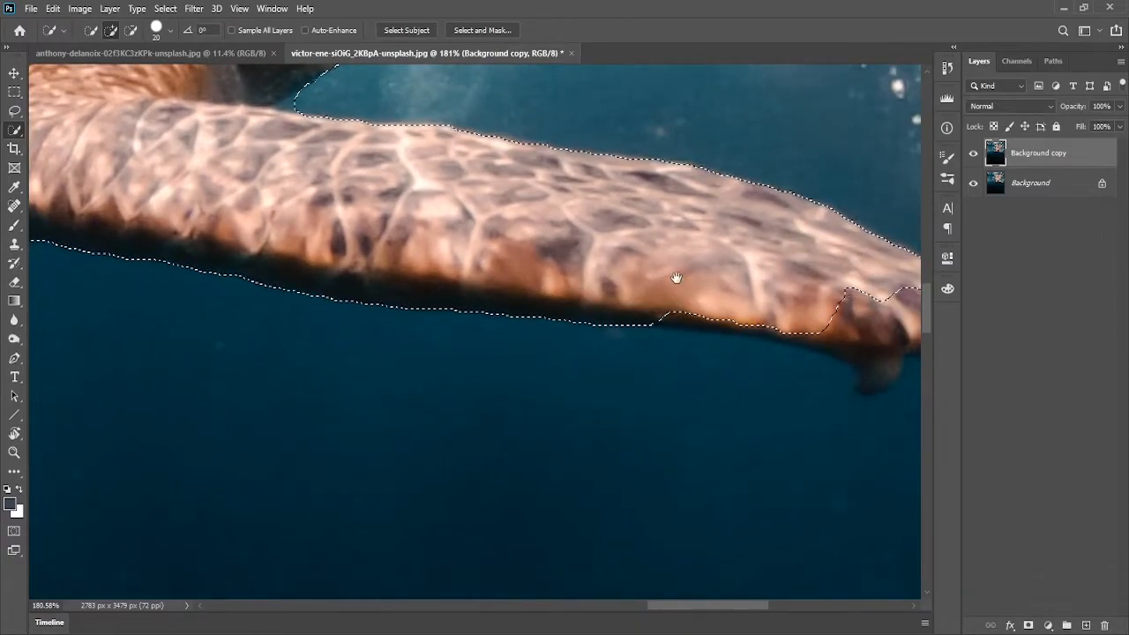
left_click_drag(699, 274, 496, 267)
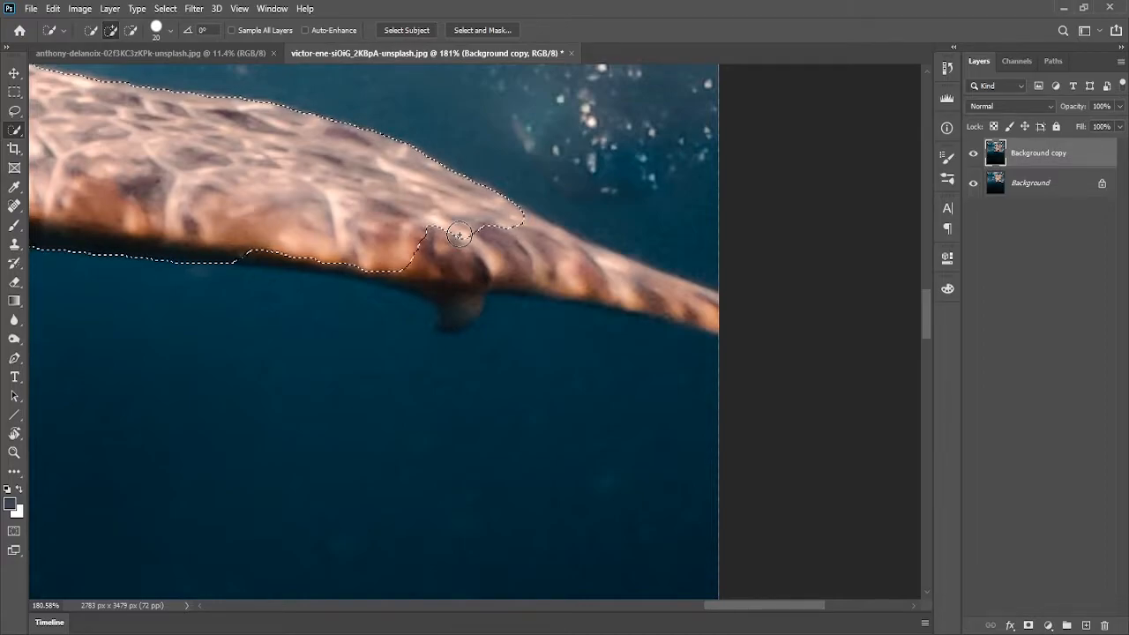
Add the outer part of the right flipper up to its tip to the selection
left_click_drag(374, 195, 436, 202)
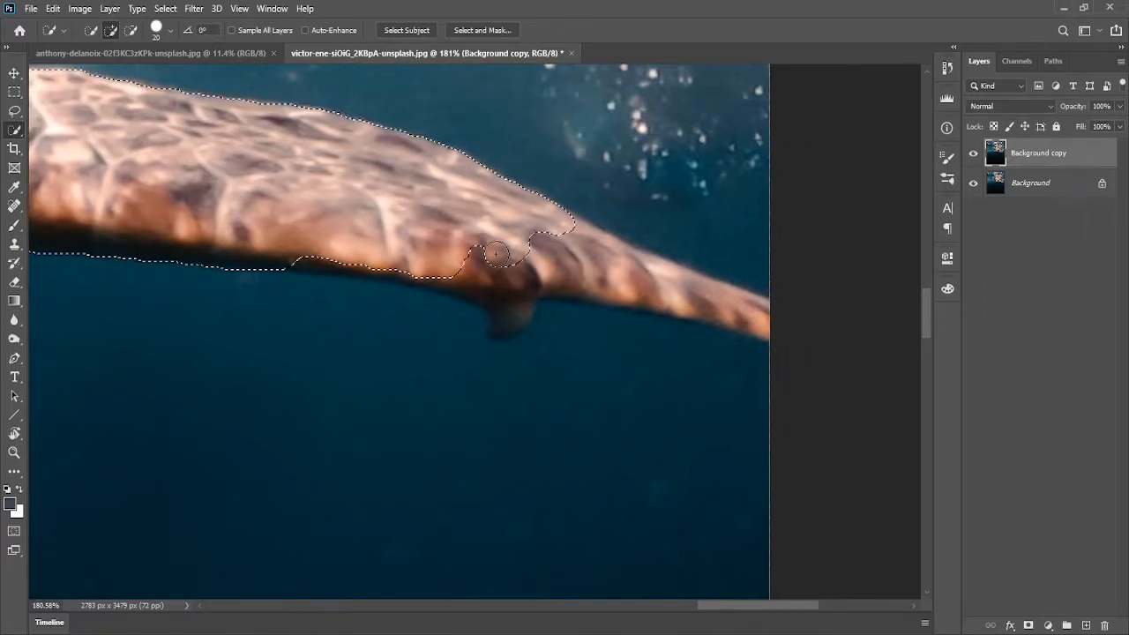
left_click_drag(494, 244, 323, 223)
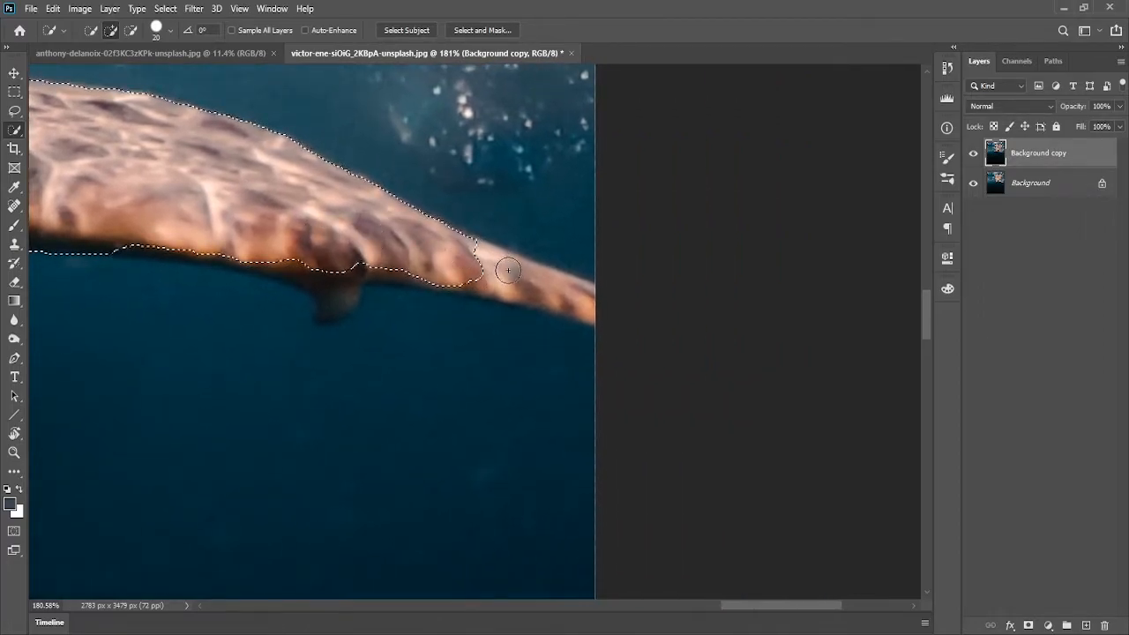
left_click_drag(533, 292, 574, 305)
mouse_move(365, 270)
left_mouse_down()
mouse_move(420, 271)
mouse_move(302, 261)
mouse_move(408, 256)
mouse_move(371, 284)
mouse_move(344, 280)
mouse_move(369, 276)
mouse_move(309, 240)
mouse_move(544, 308)
left_mouse_up()
left_click_drag(229, 172, 523, 370)
left_click_drag(389, 205, 570, 305)
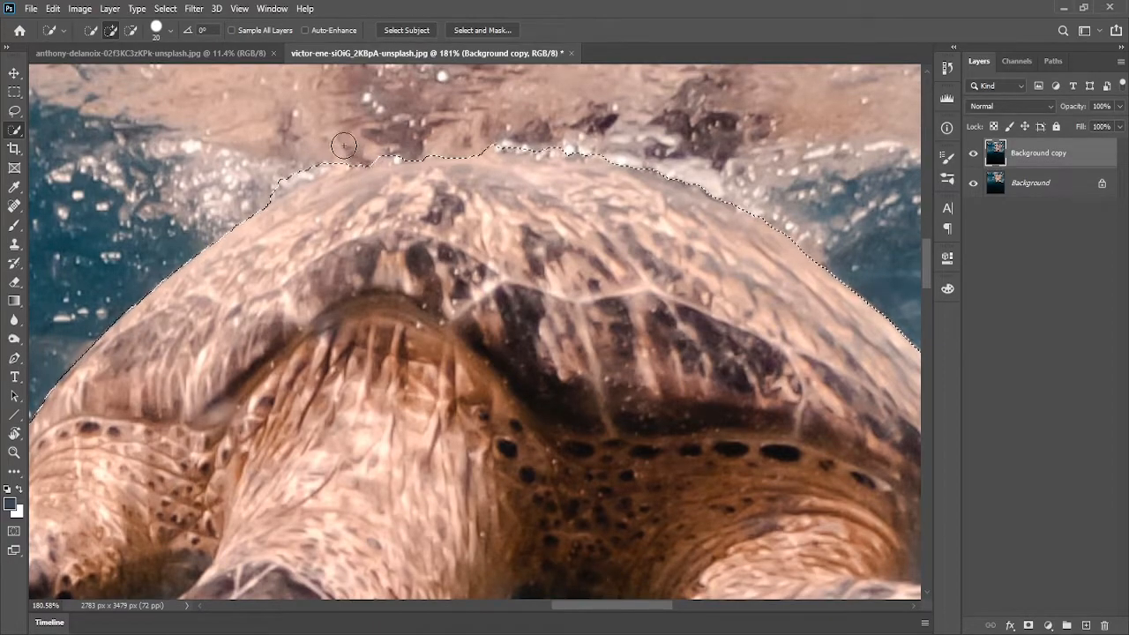
Add the top edge of the shell near the water surface to the selection
left_click_drag(330, 154, 248, 194)
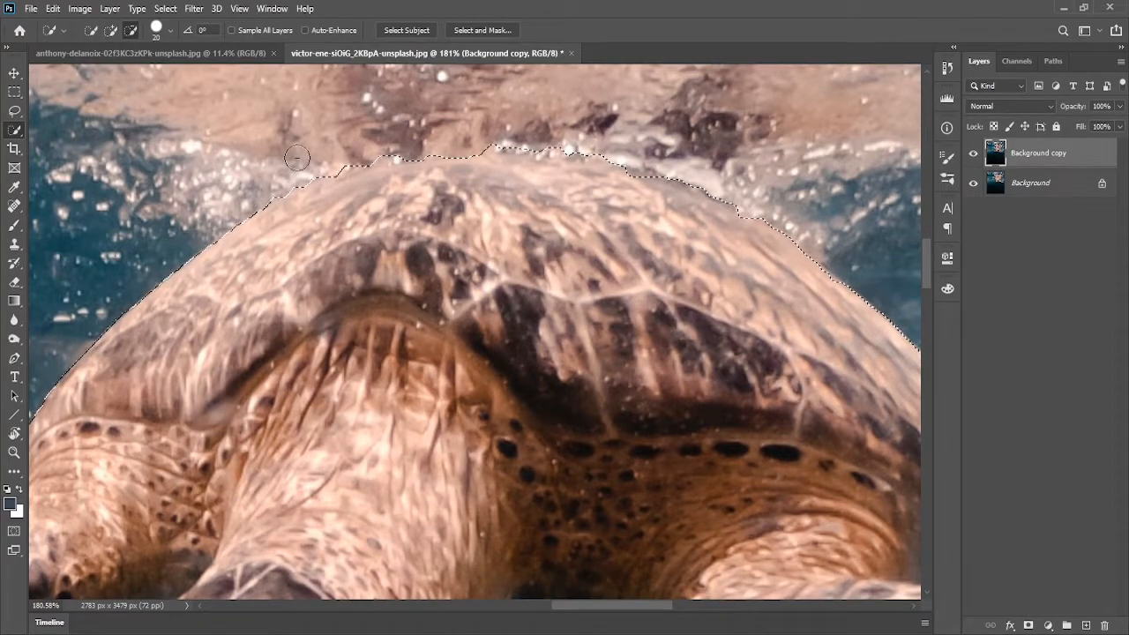
scroll(582, 249, "down", 5)
left_click_drag(492, 301, 328, 222)
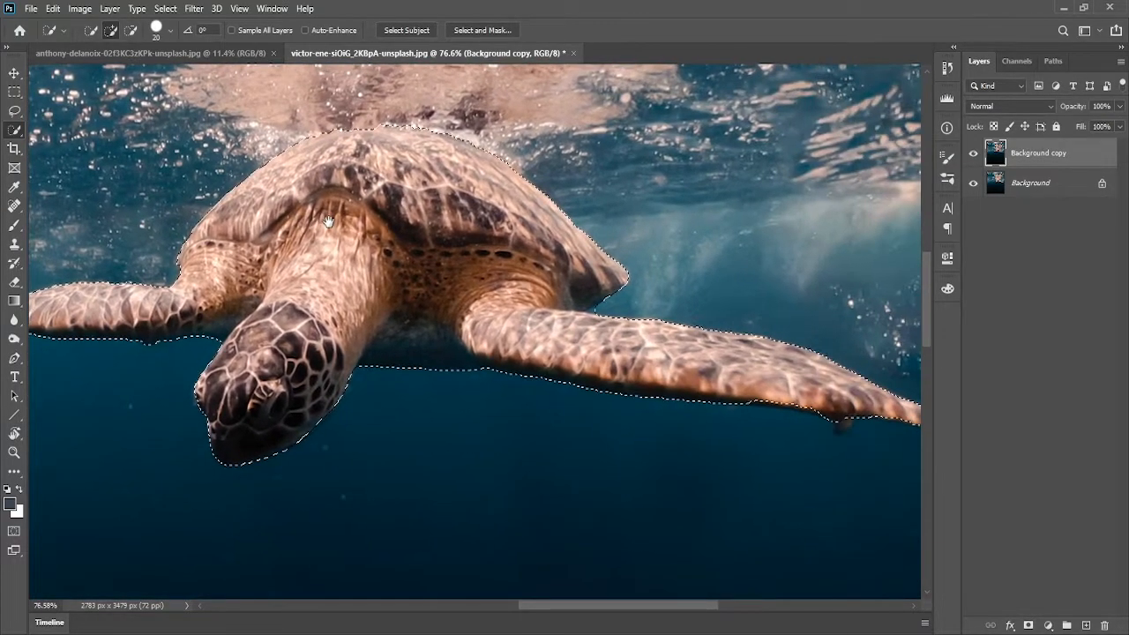
Shrink the brush to 3 px and adjust the selection at the corner where the head meets the right flipper
scroll(504, 260, "up", 10)
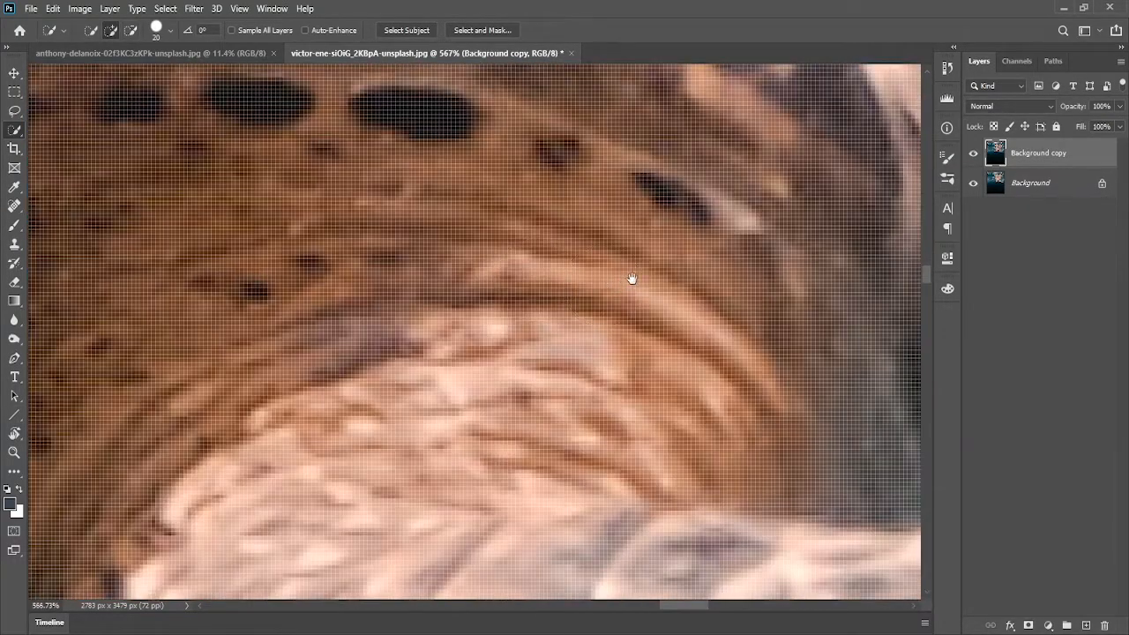
left_click_drag(626, 282, 255, 196)
key("bracketleft")
key("bracketleft")
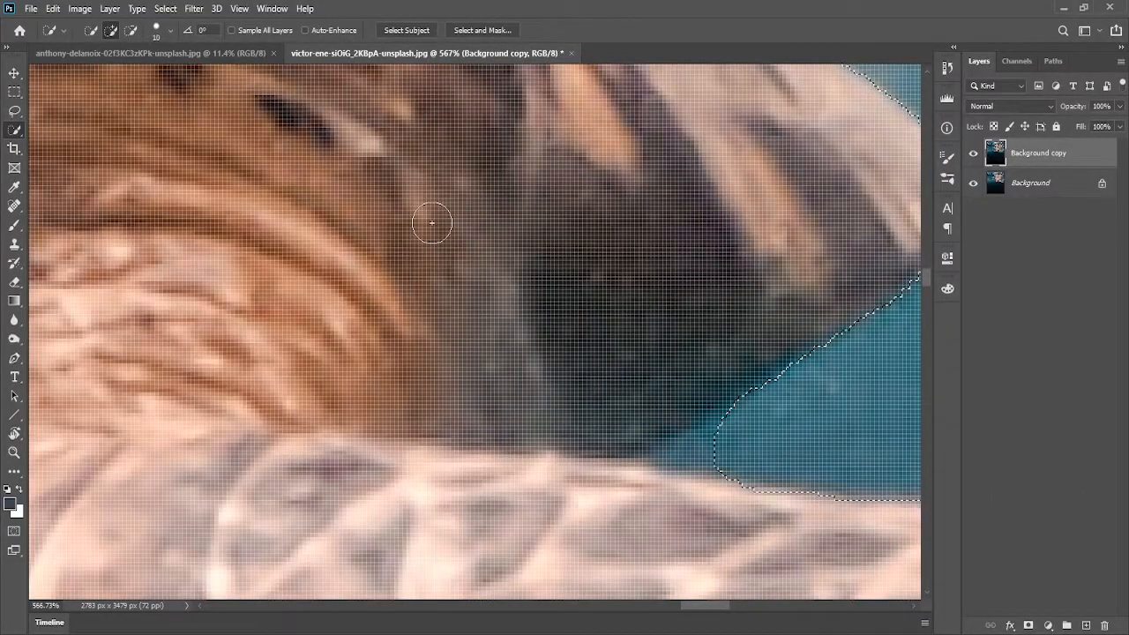
key("bracketleft")
key("bracketleft")
key("bracketleft")
key("bracketleft")
key("bracketleft")
key("bracketleft")
key("bracketleft")
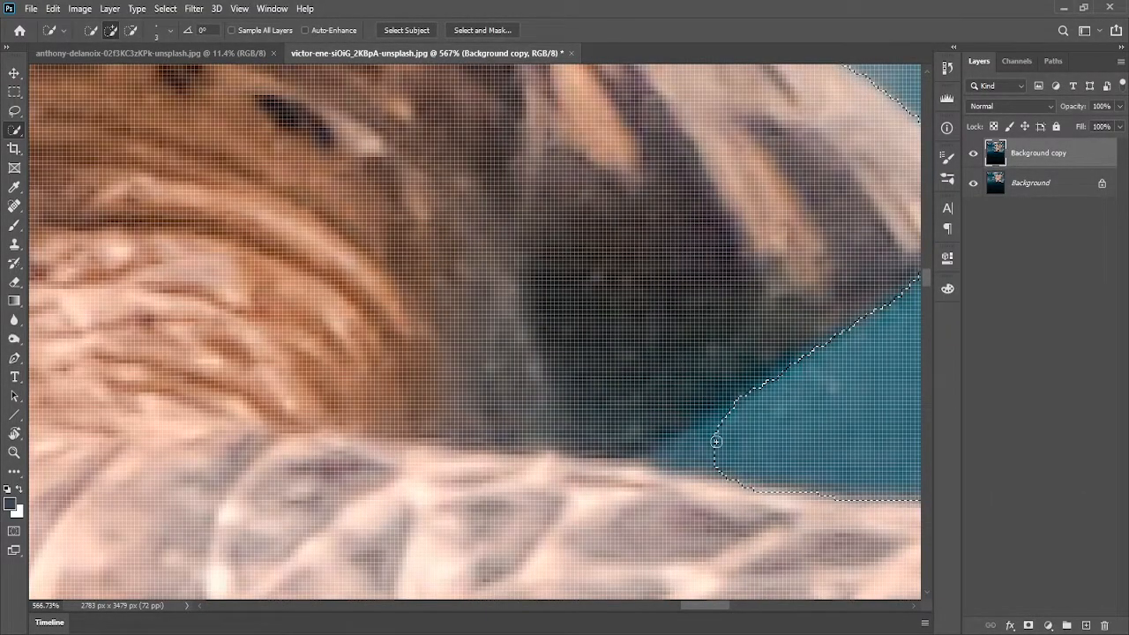
left_click_drag(721, 439, 692, 444)
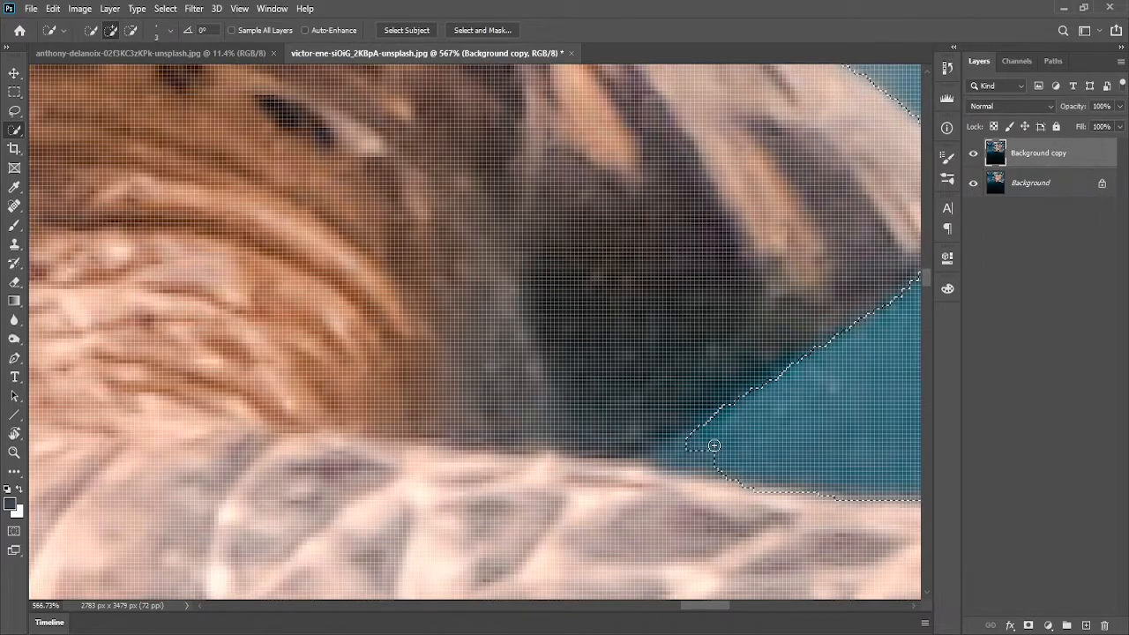
Switch between subtract and add modes to refine the right flipper's upper edge along the water gap
key("alt")
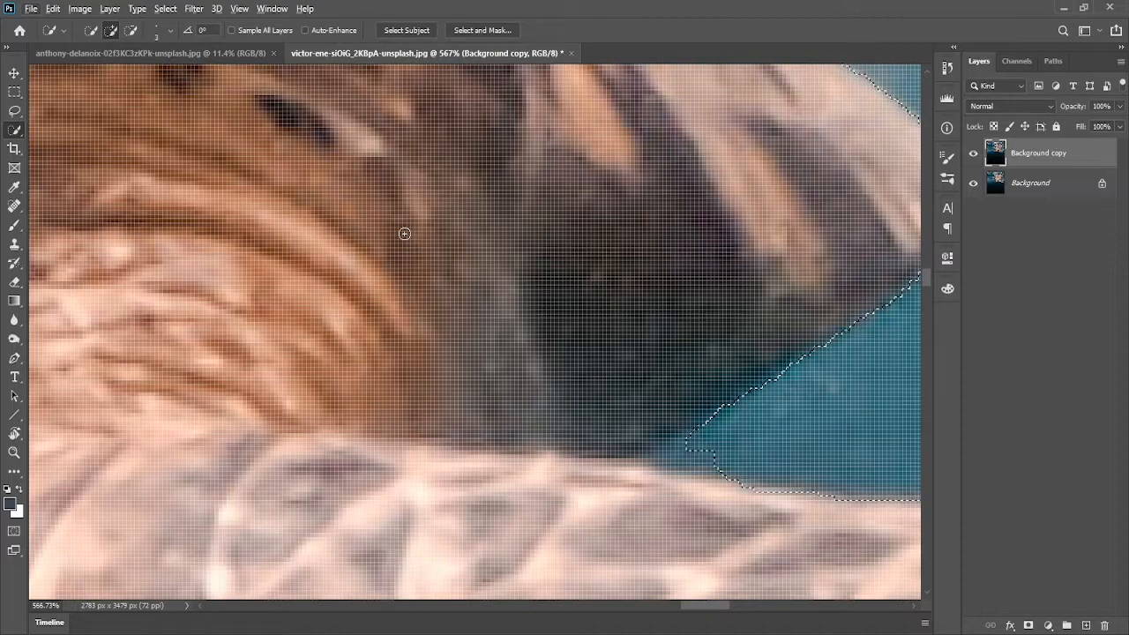
left_click(131, 31)
left_click(111, 31)
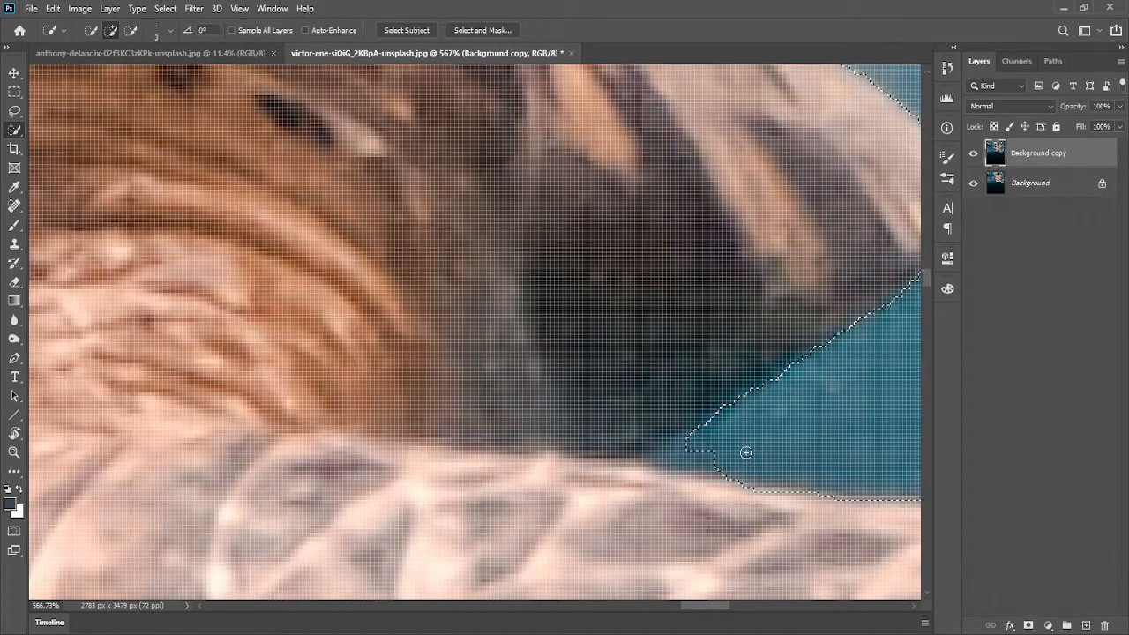
key("alt")
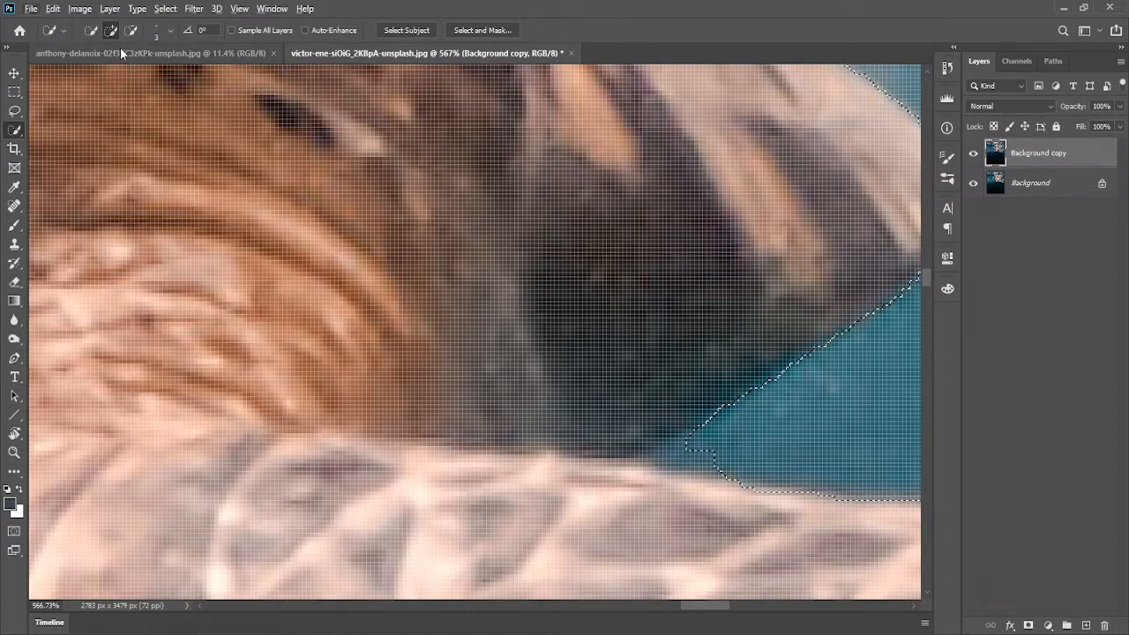
key("alt")
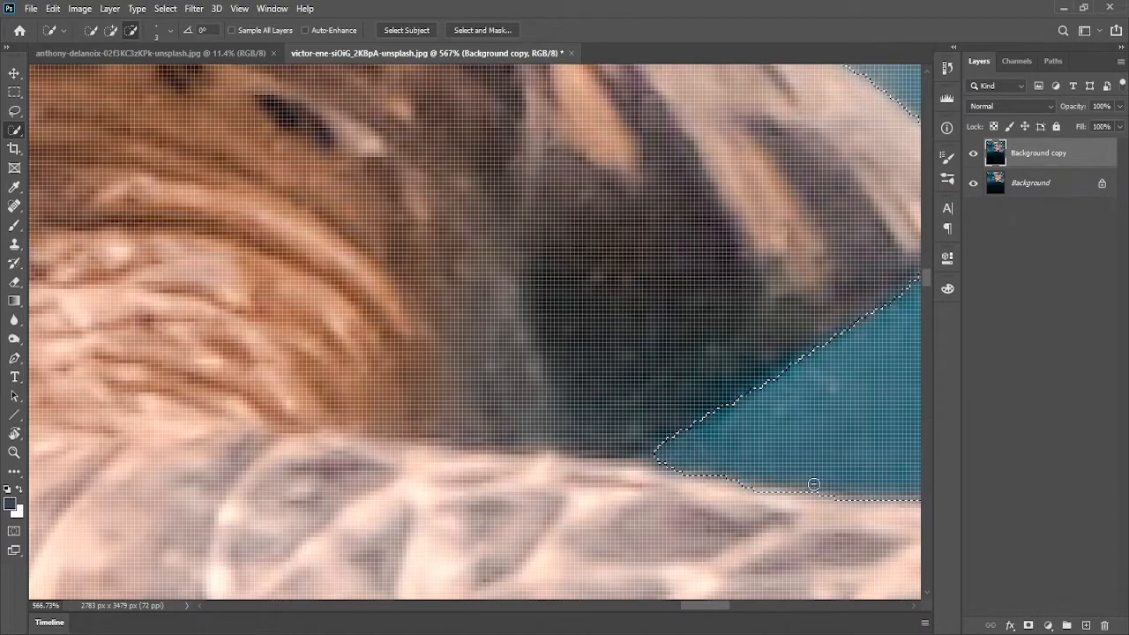
key("space")
left_click_drag(786, 442, 603, 373)
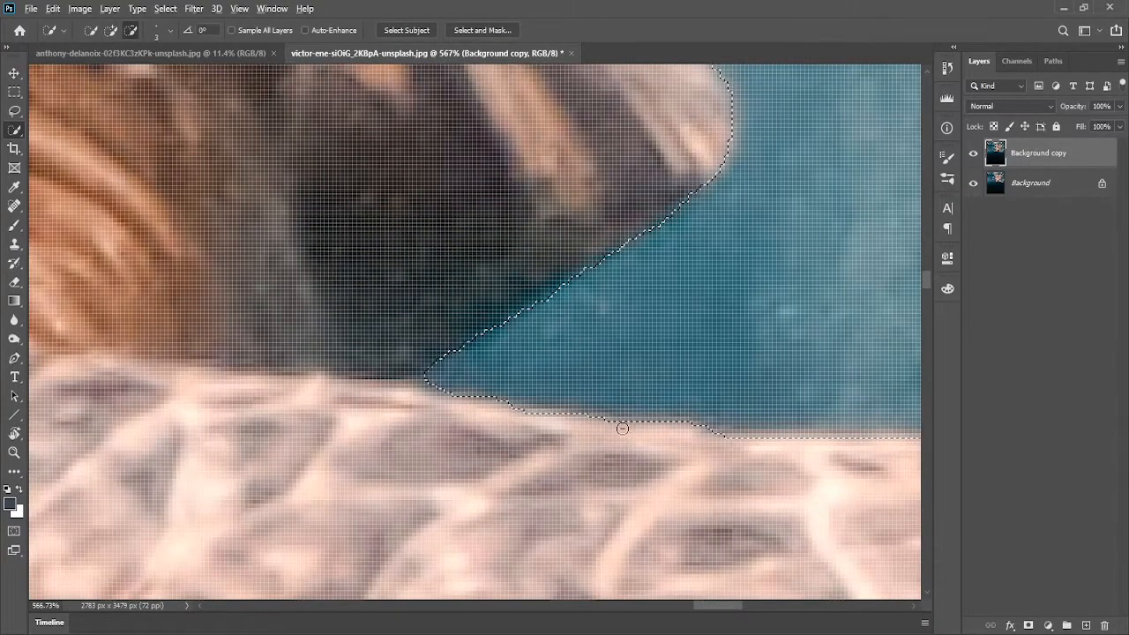
left_click_drag(566, 418, 718, 429)
key("space")
left_click_drag(769, 473, 497, 405)
left_click_drag(664, 375, 598, 374)
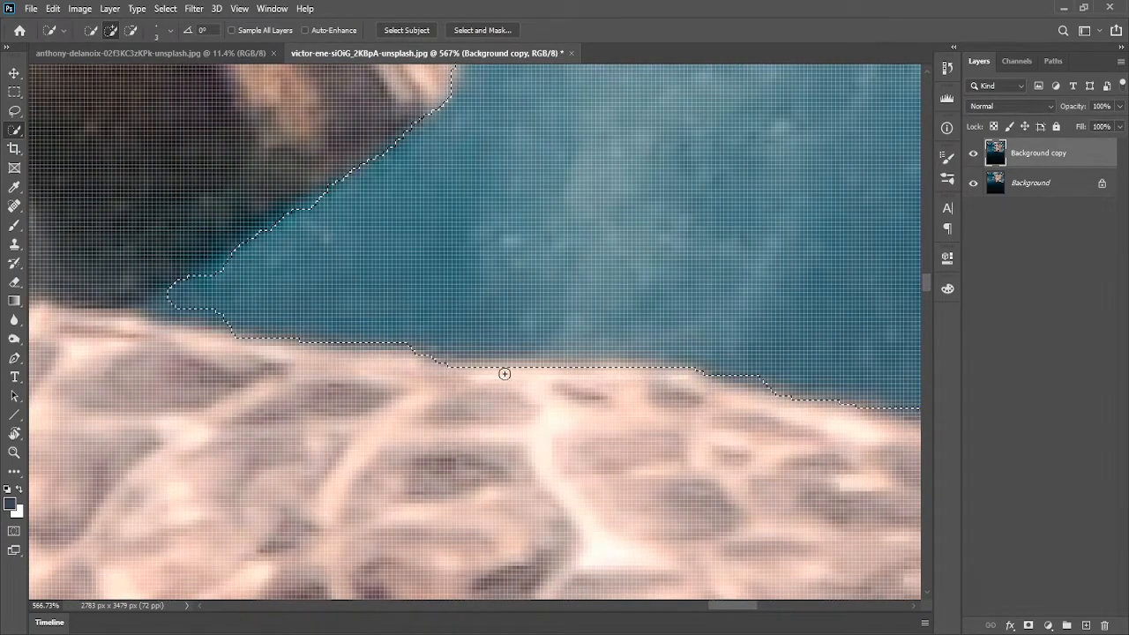
left_click_drag(504, 374, 529, 371)
Refine the selection along the right flipper's underside near its rear bump
scroll(533, 371, "down", 10)
left_click_drag(666, 398, 442, 287)
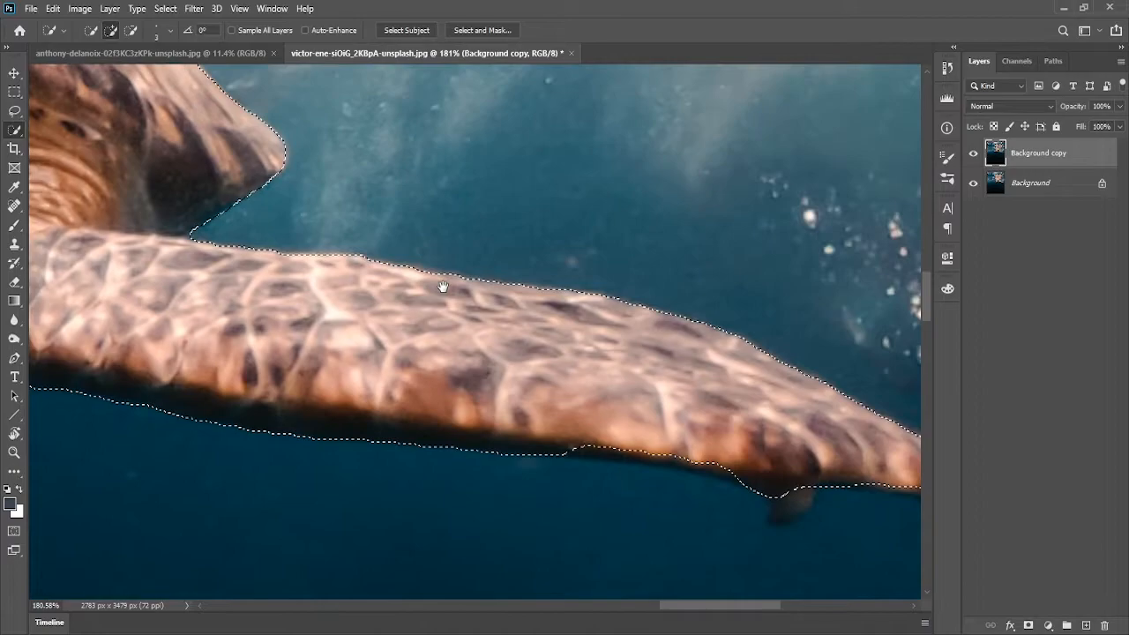
left_click_drag(774, 472, 694, 454)
left_click_drag(591, 452, 701, 463)
Include the small dark bump under the right flipper in the selection
scroll(560, 459, "up", 7)
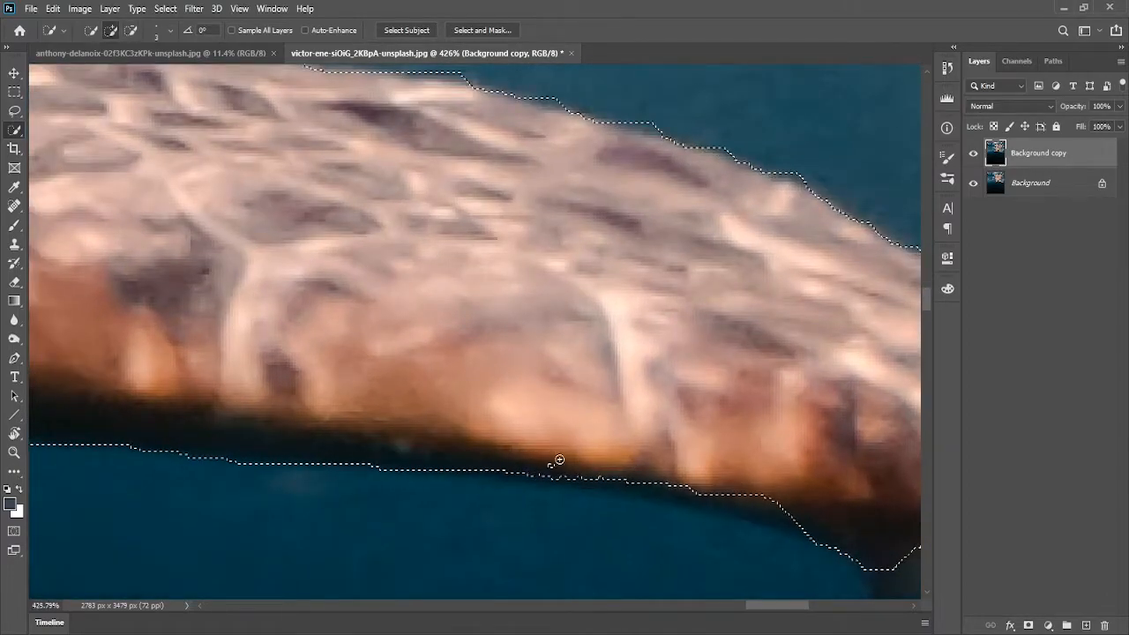
mouse_move(559, 461)
left_mouse_down()
mouse_move(582, 348)
mouse_move(523, 325)
left_mouse_up()
mouse_move(660, 408)
left_mouse_down()
mouse_move(529, 387)
mouse_move(644, 417)
left_mouse_up()
mouse_move(443, 370)
left_mouse_down()
mouse_move(810, 422)
mouse_move(777, 420)
mouse_move(737, 444)
mouse_move(709, 505)
mouse_move(749, 468)
mouse_move(757, 440)
mouse_move(742, 493)
mouse_move(712, 508)
mouse_move(705, 468)
mouse_move(707, 509)
mouse_move(728, 498)
mouse_move(695, 525)
left_mouse_up()
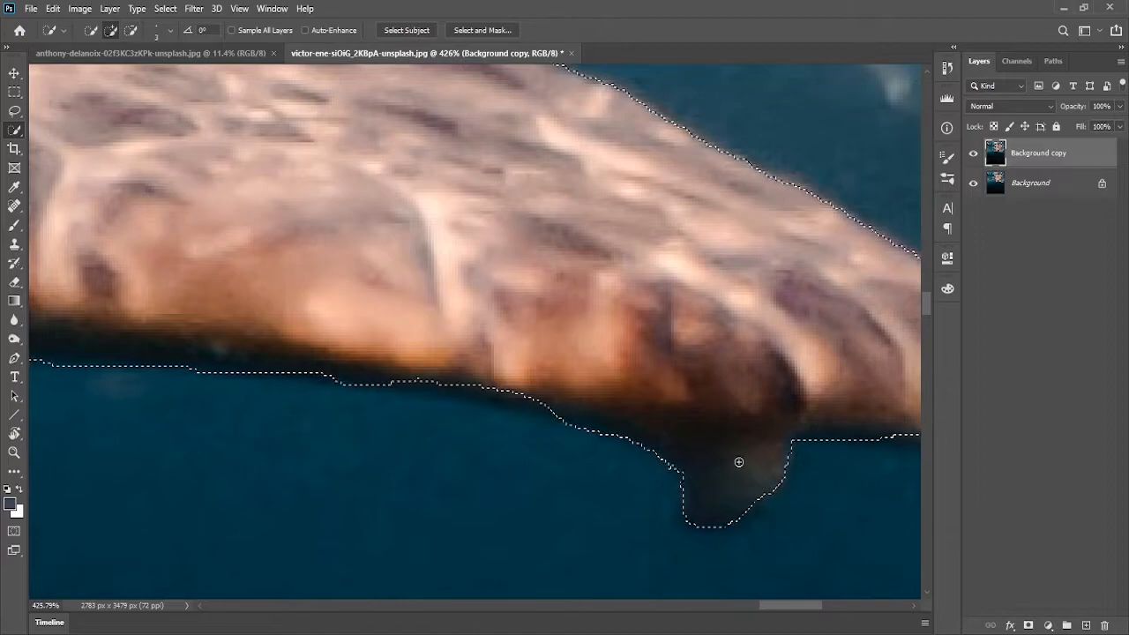
left_click_drag(728, 452, 696, 394)
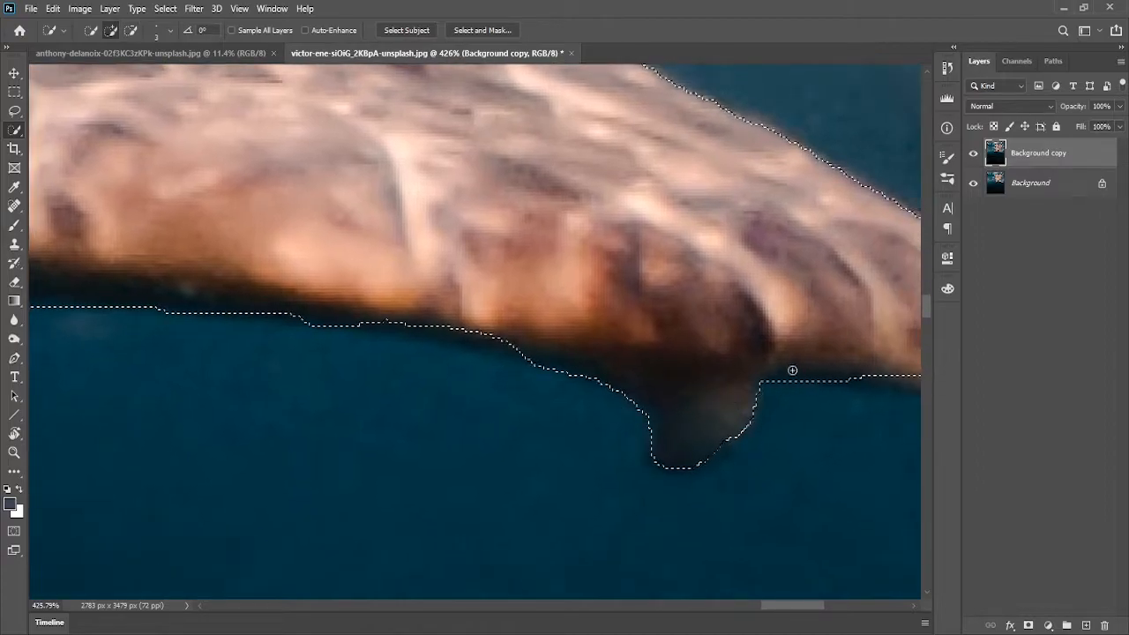
left_click_drag(791, 319, 532, 285)
left_click_drag(804, 352, 696, 336)
mouse_move(757, 359)
left_mouse_down()
mouse_move(534, 332)
mouse_move(678, 345)
left_mouse_up()
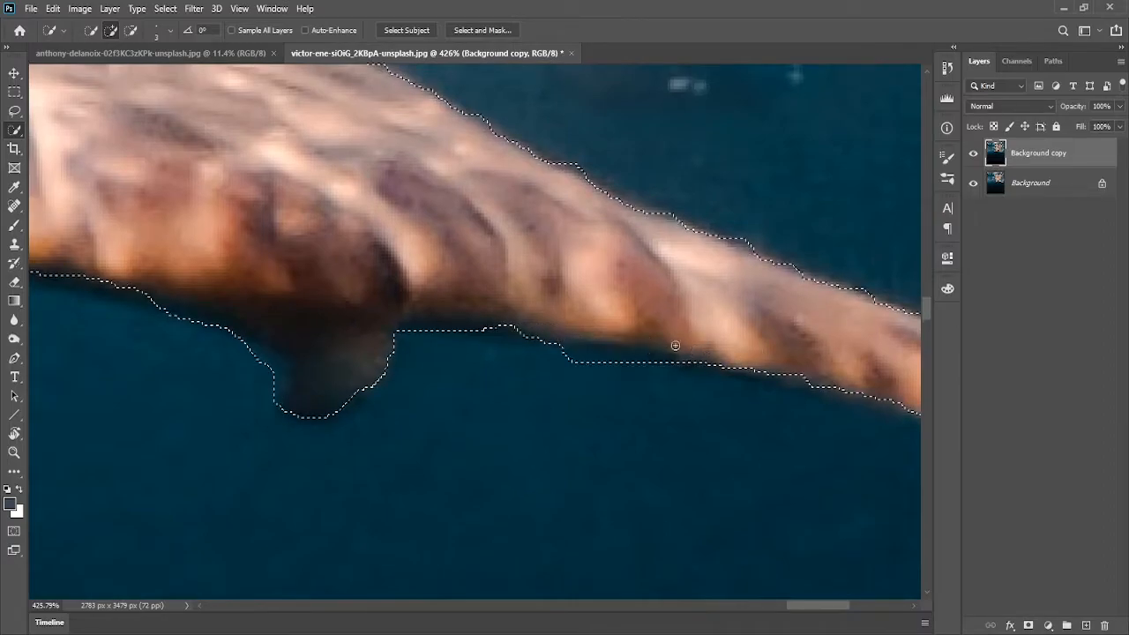
Extend the selection along the right flipper's underside to include its dark lower edge
left_click_drag(796, 353, 572, 350)
left_click_drag(372, 261, 944, 400)
left_click_drag(264, 278, 651, 330)
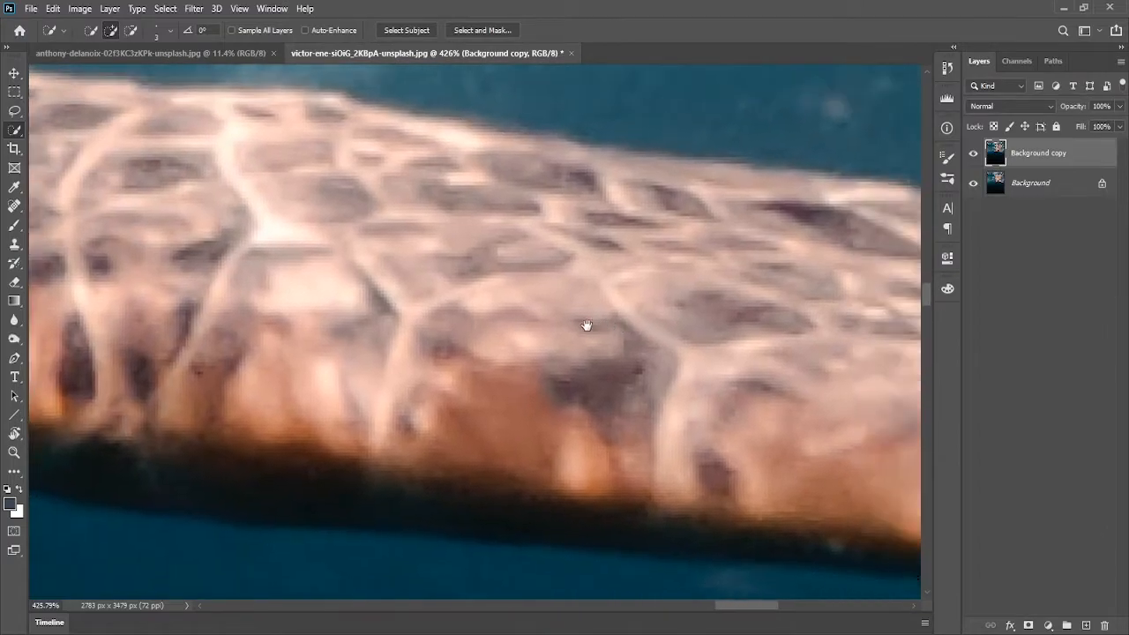
left_click_drag(384, 302, 830, 325)
left_click_drag(342, 342, 851, 313)
left_click_drag(459, 337, 534, 278)
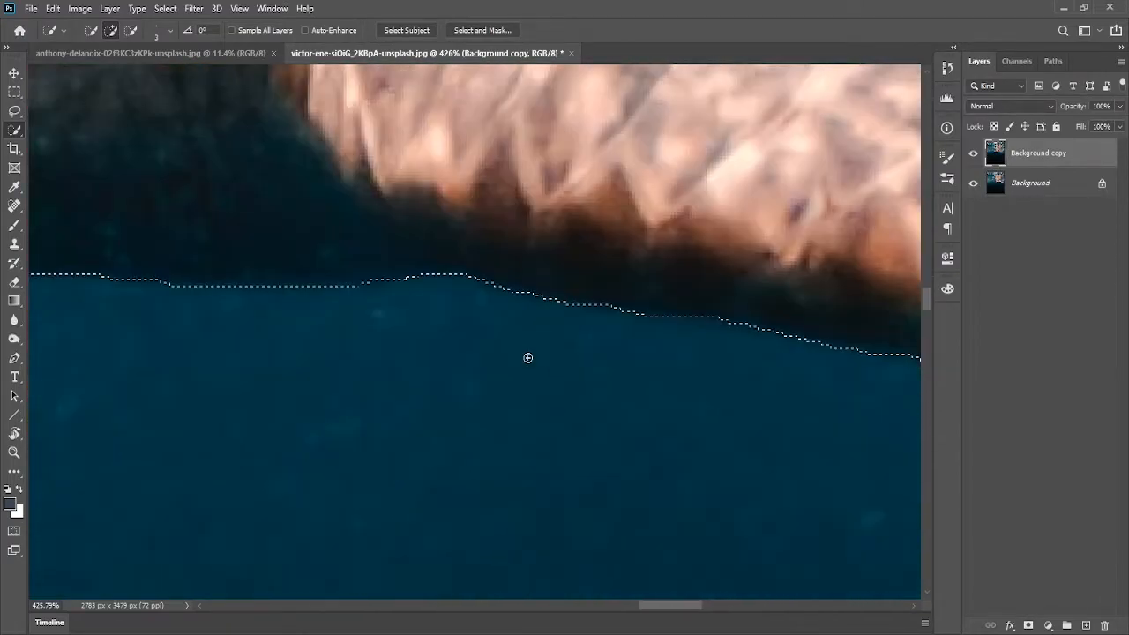
left_click_drag(190, 231, 681, 292)
Refine the selection along the shadowed water below the head and right flipper
scroll(391, 323, "down", 5)
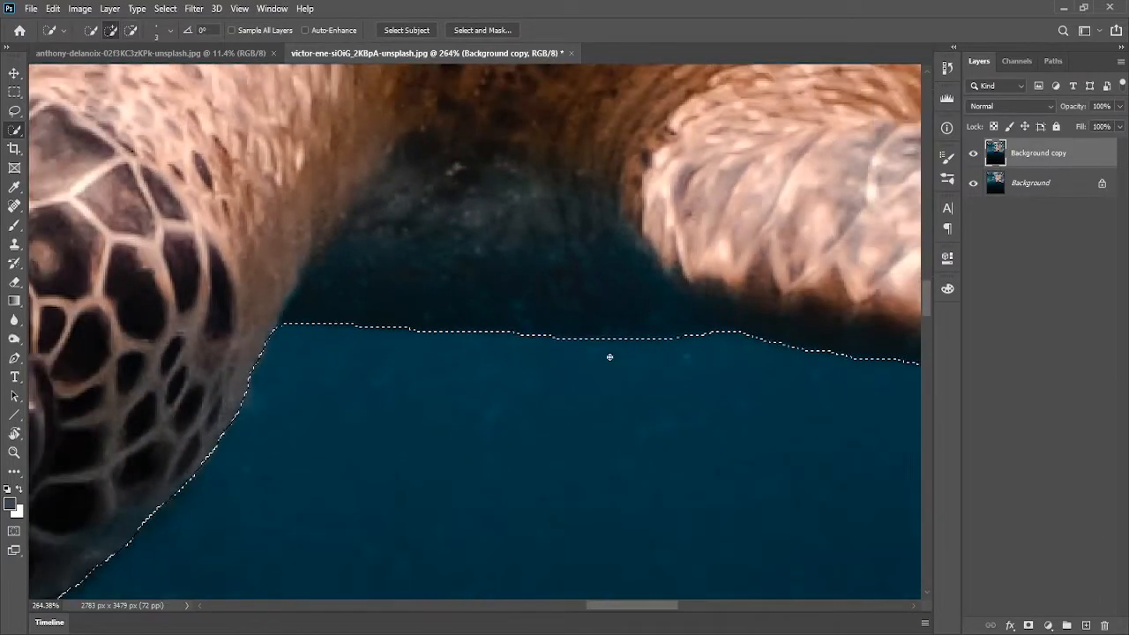
left_click_drag(124, 277, 676, 287)
left_click_drag(343, 313, 602, 167)
left_click_drag(628, 274, 609, 467)
left_click_drag(341, 186, 815, 339)
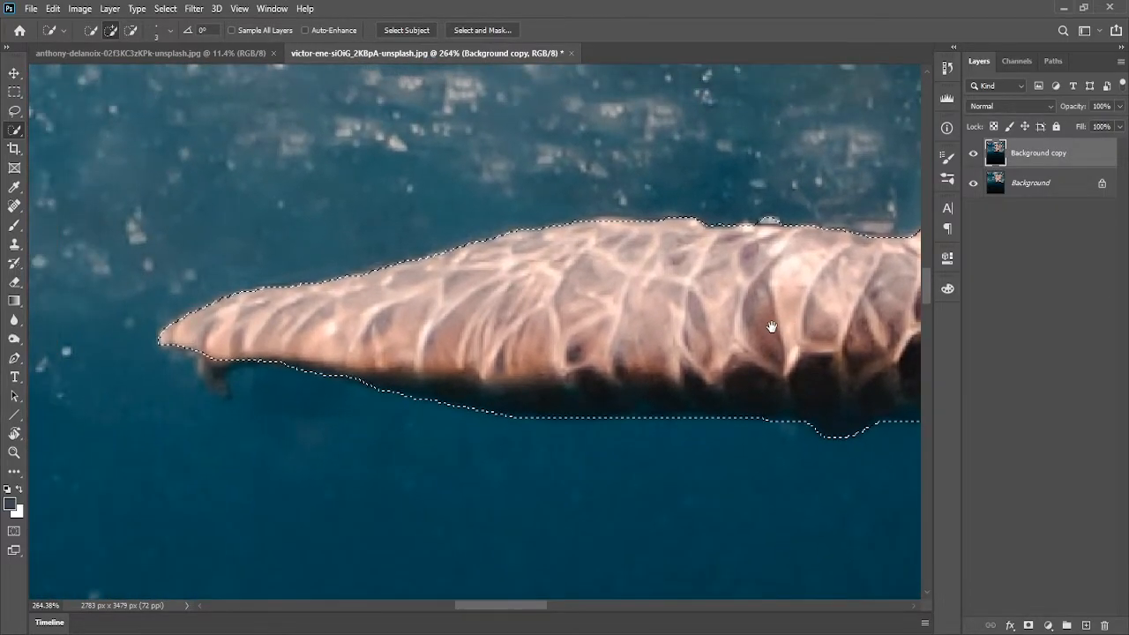
Add the small claw under the left flipper's tip to the selection
scroll(212, 353, "up", 5)
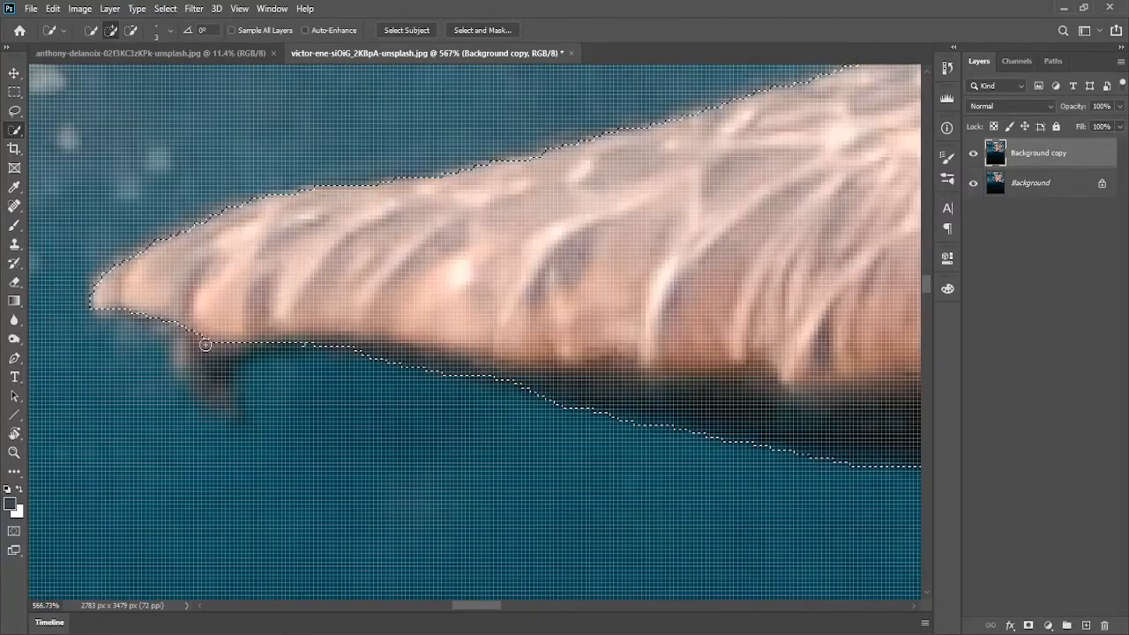
mouse_move(205, 344)
left_mouse_down()
mouse_move(196, 365)
mouse_move(226, 409)
left_mouse_up()
mouse_move(189, 350)
left_mouse_down()
mouse_move(221, 401)
mouse_move(216, 350)
mouse_move(184, 354)
mouse_move(221, 399)
left_mouse_up()
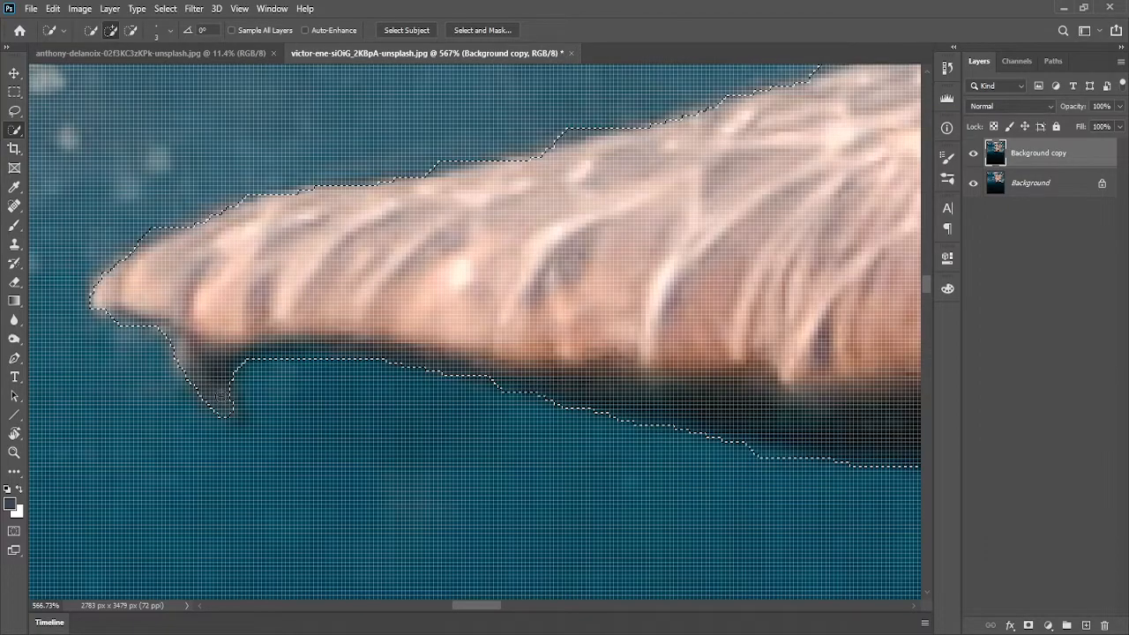
scroll(282, 351, "down", 3)
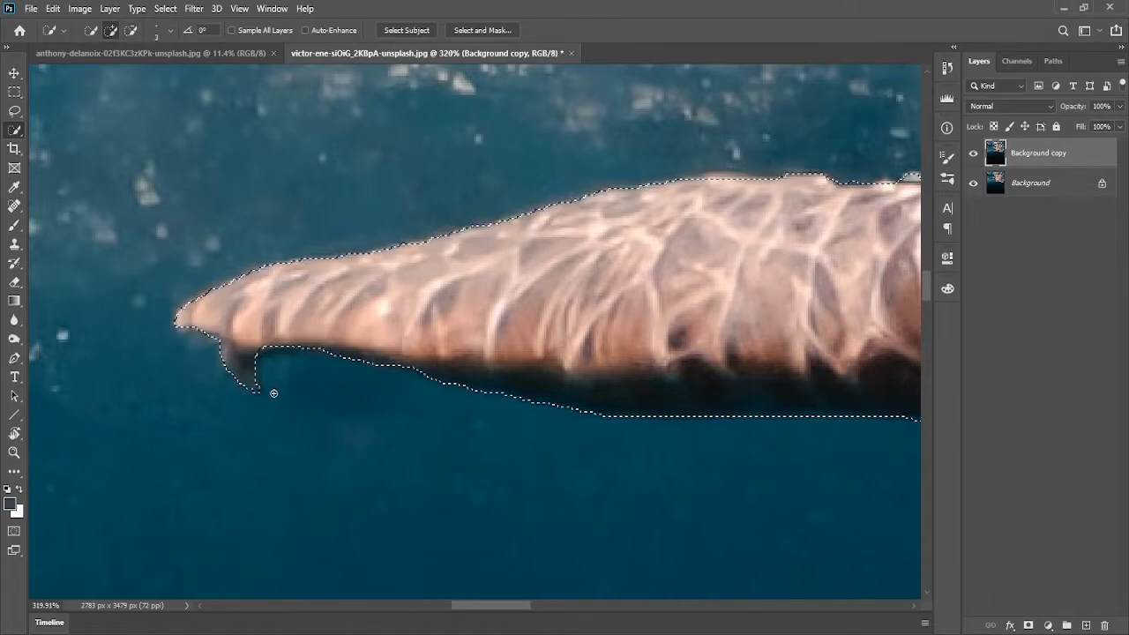
left_click_drag(731, 285, 587, 341)
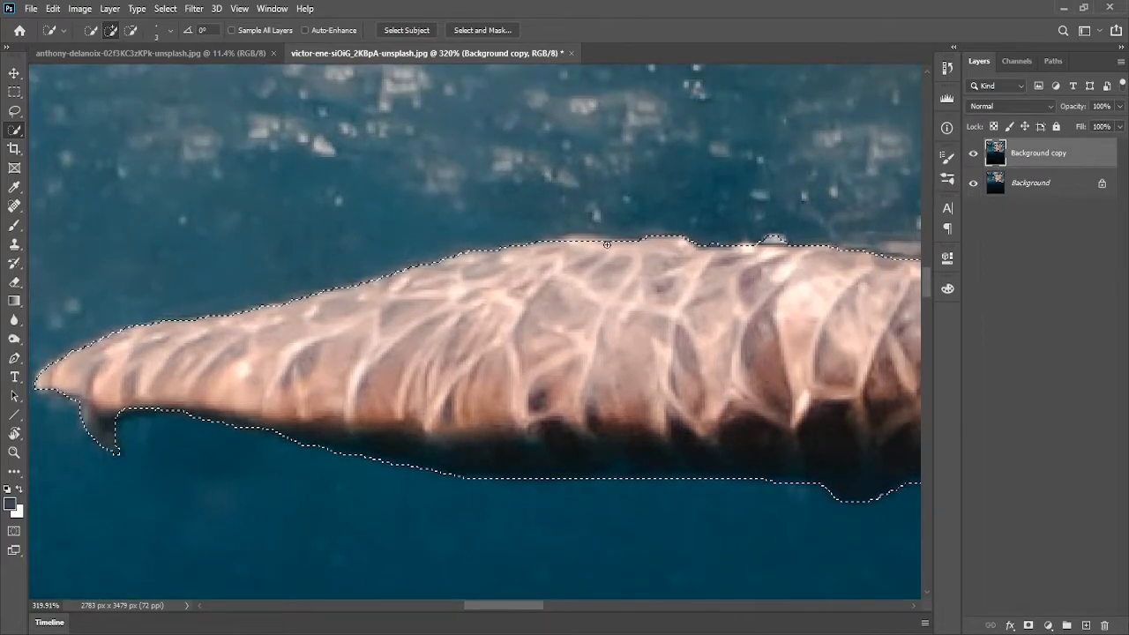
Review the selection along the left flipper and fit the whole image on screen
scroll(598, 270, "up", 7)
scroll(577, 246, "down", 6)
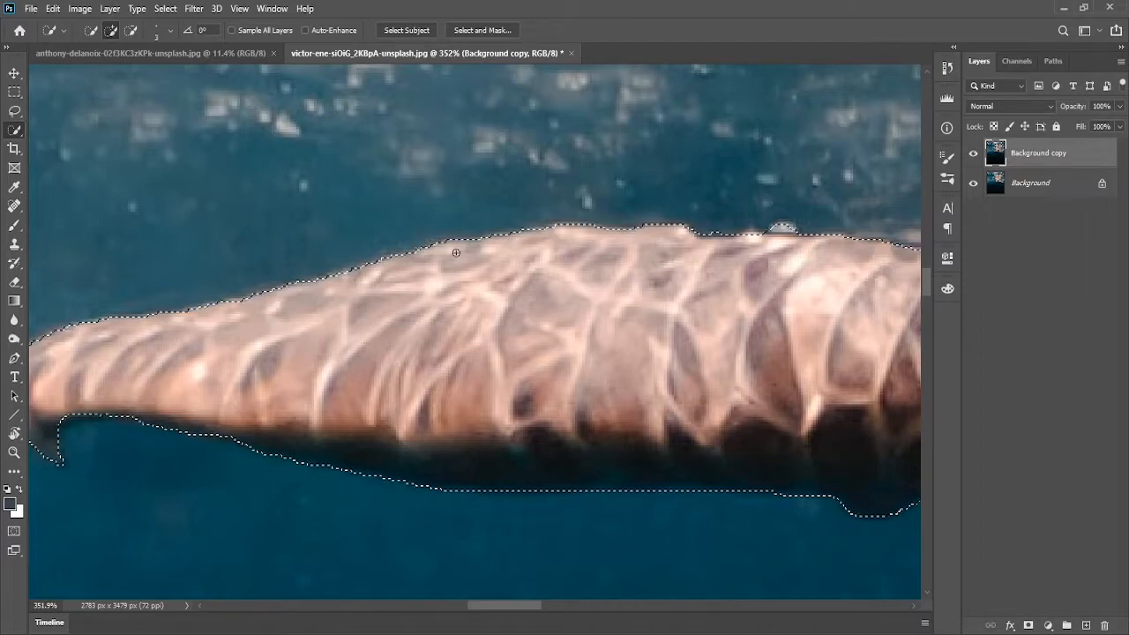
scroll(568, 308, "right", 5)
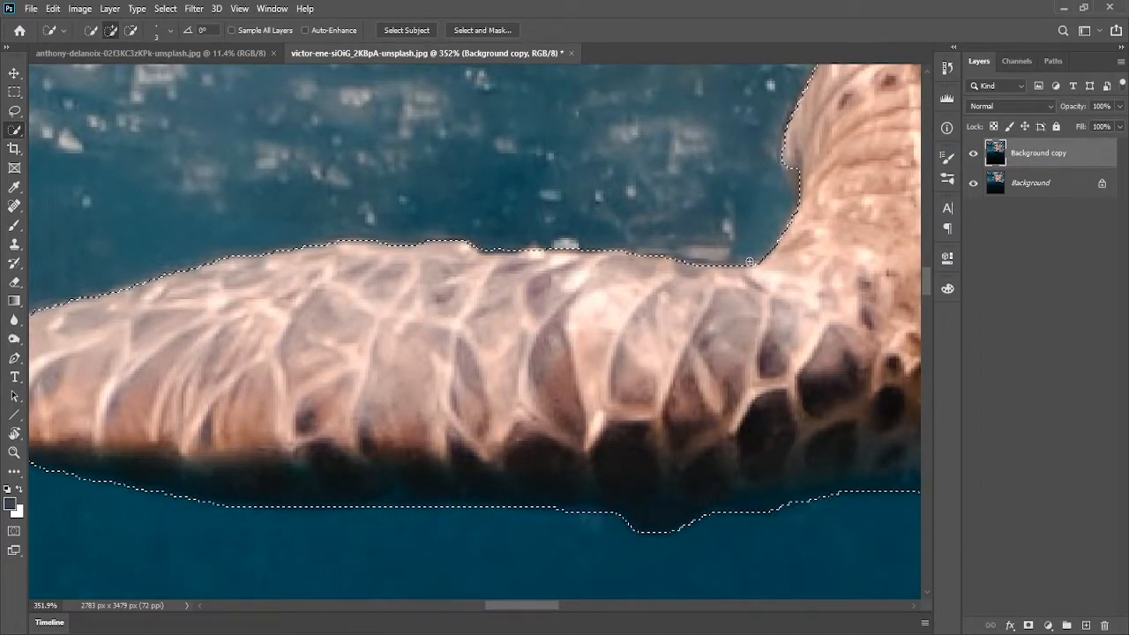
key("ctrl+0")
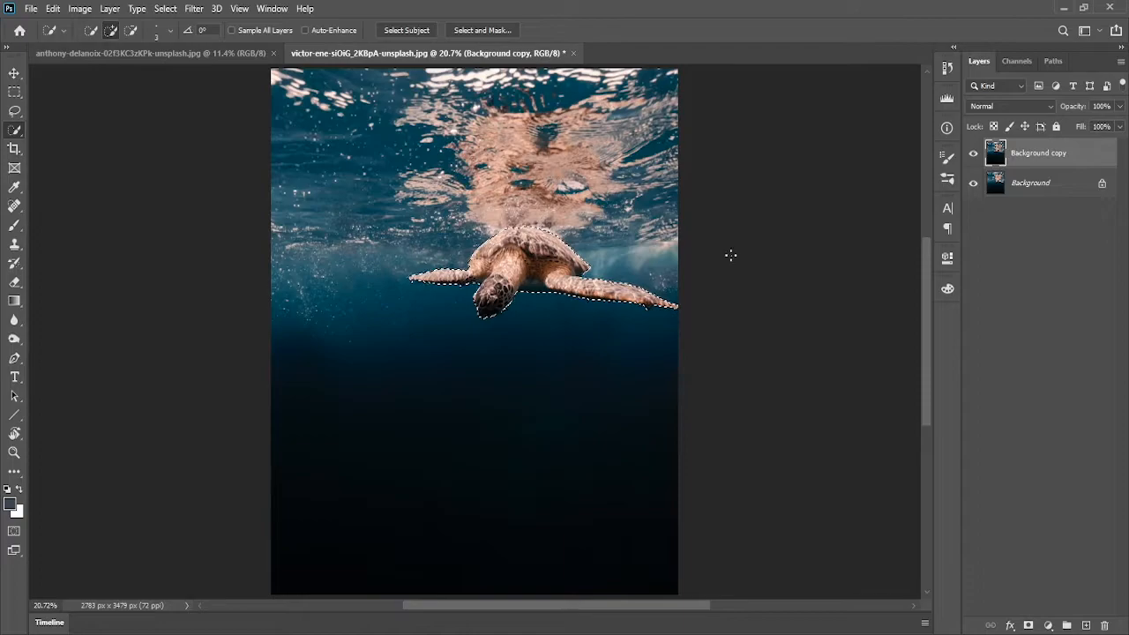
Copy the selected turtle onto a new layer of its own
scroll(507, 300, "down", 1)
scroll(507, 300, "up", 4)
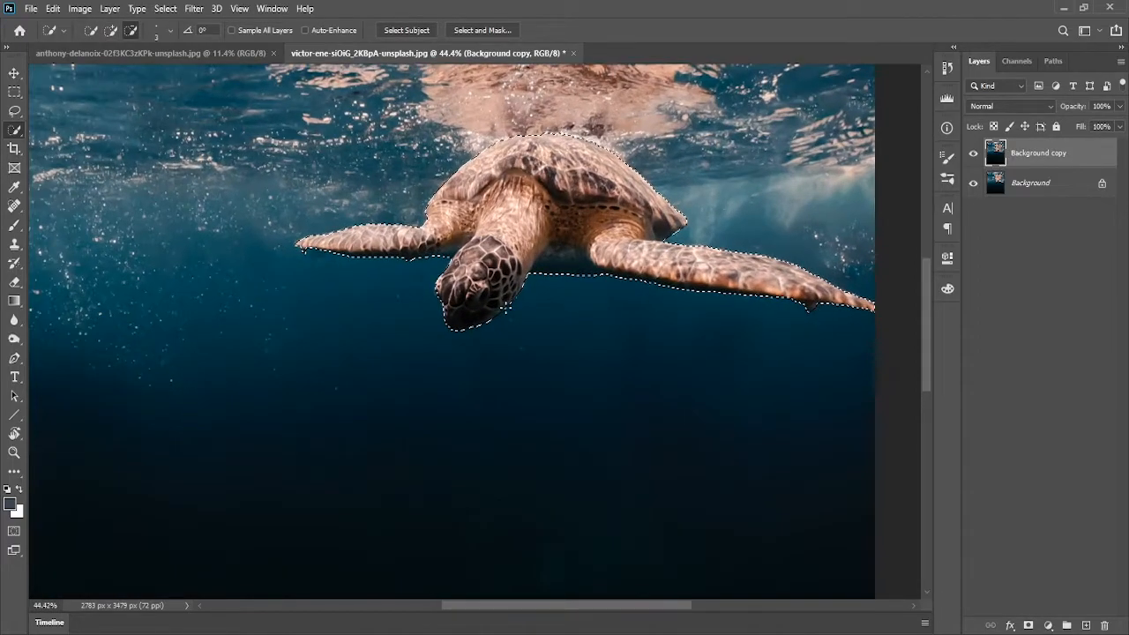
scroll(591, 335, "up", 3)
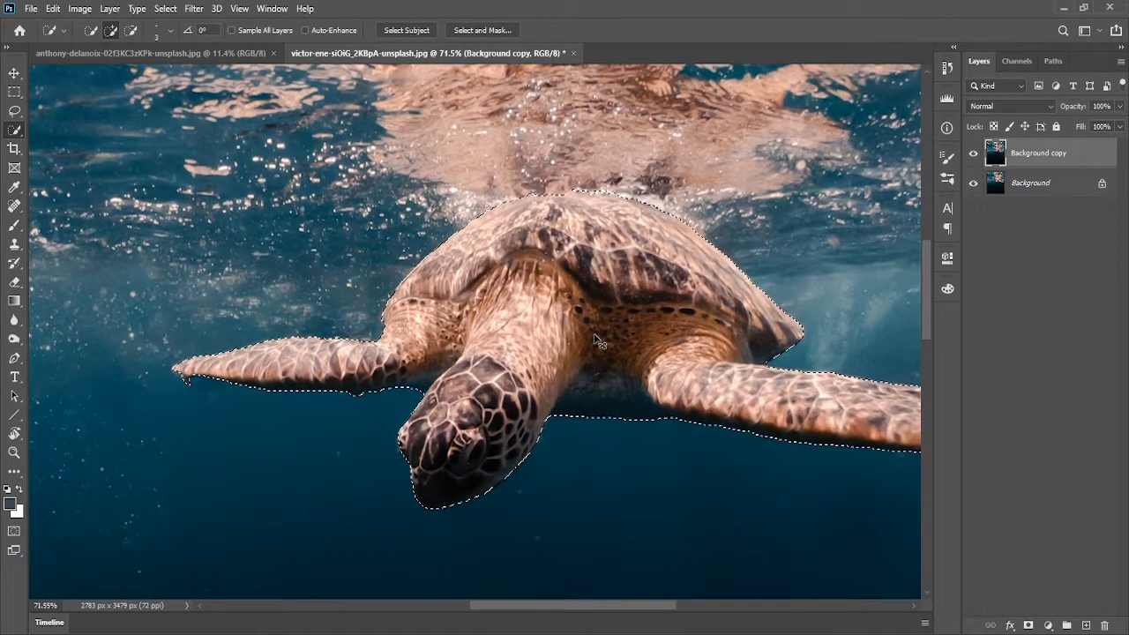
key("ctrl+0")
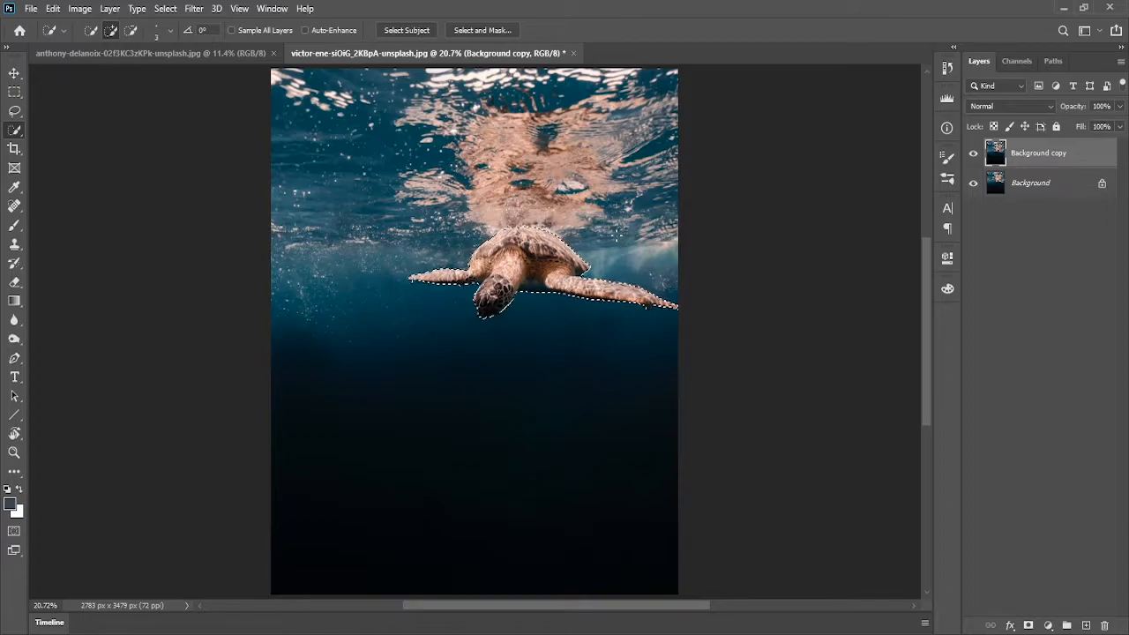
key("ctrl+j")
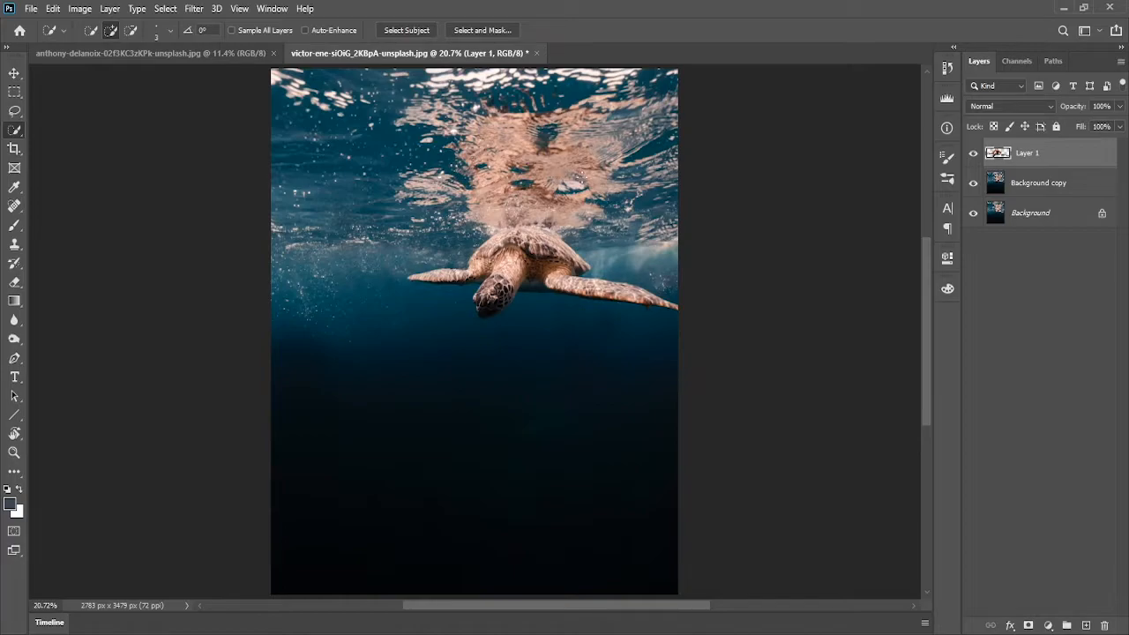
Hide the layers beneath the new turtle layer to inspect the cut-out, then show them again
scroll(998, 182, "up", 12)
left_click_drag(890, 166, 524, 314)
double_click(974, 166)
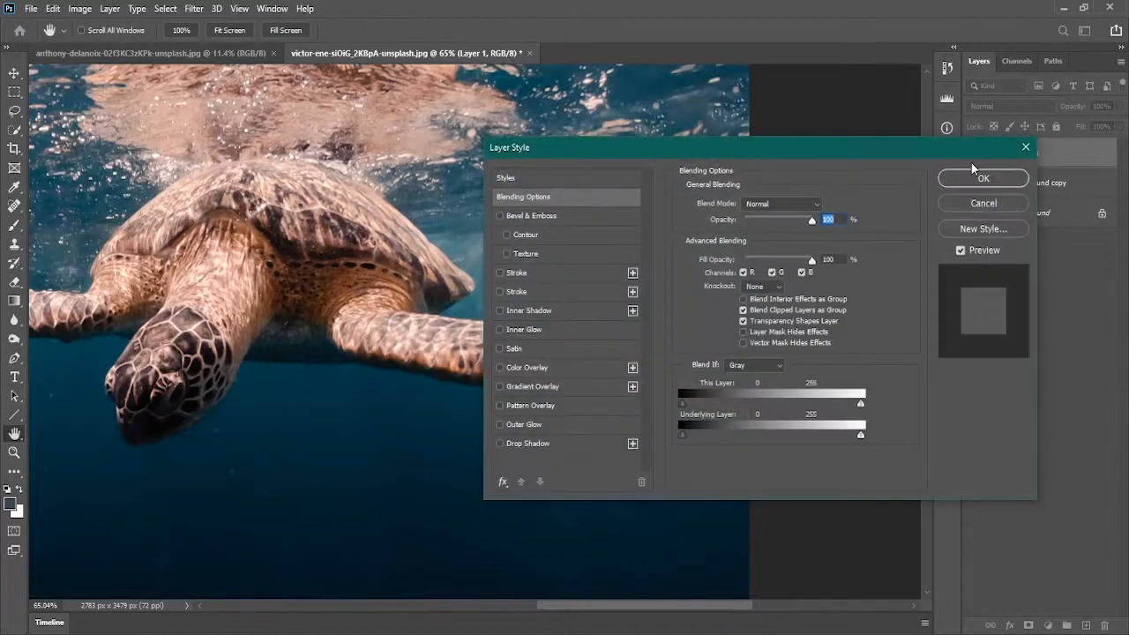
left_click(995, 203)
left_click(973, 214)
left_click_drag(556, 332, 710, 222)
key("ctrl+0")
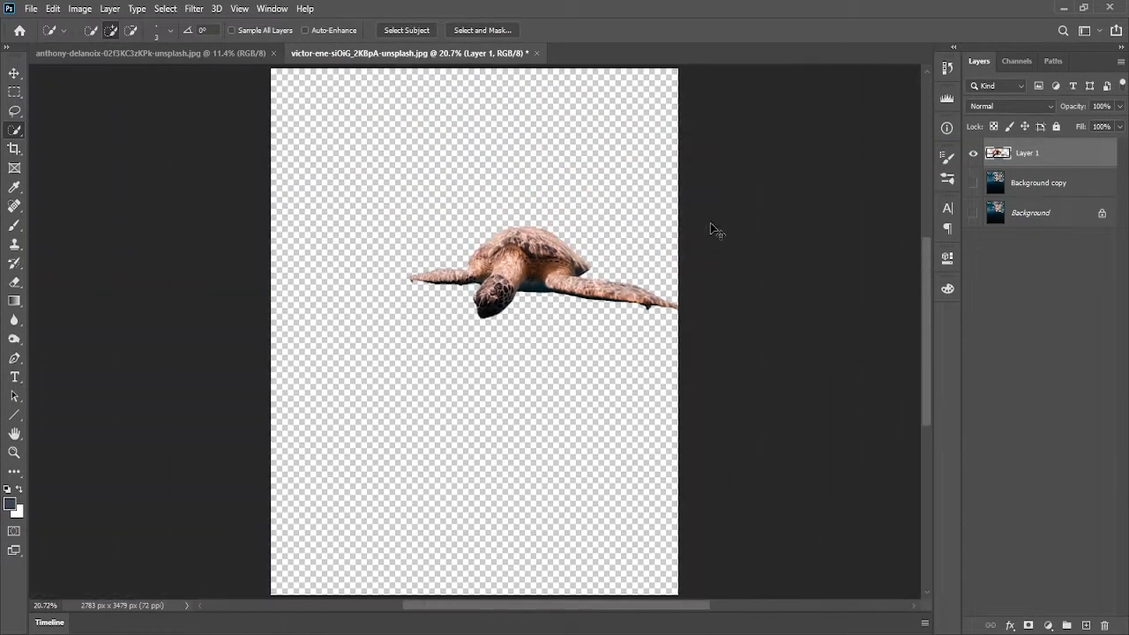
left_click_drag(974, 183, 974, 215)
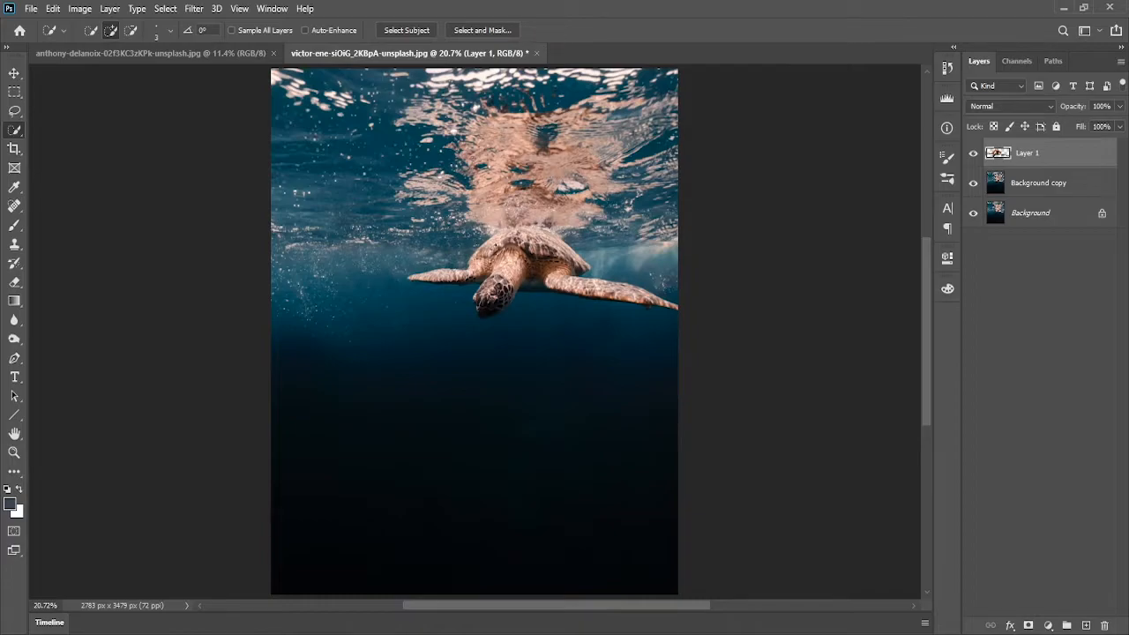
Bring the cut-out turtle layer into the city skyline image with the Move tool
left_click(123, 53)
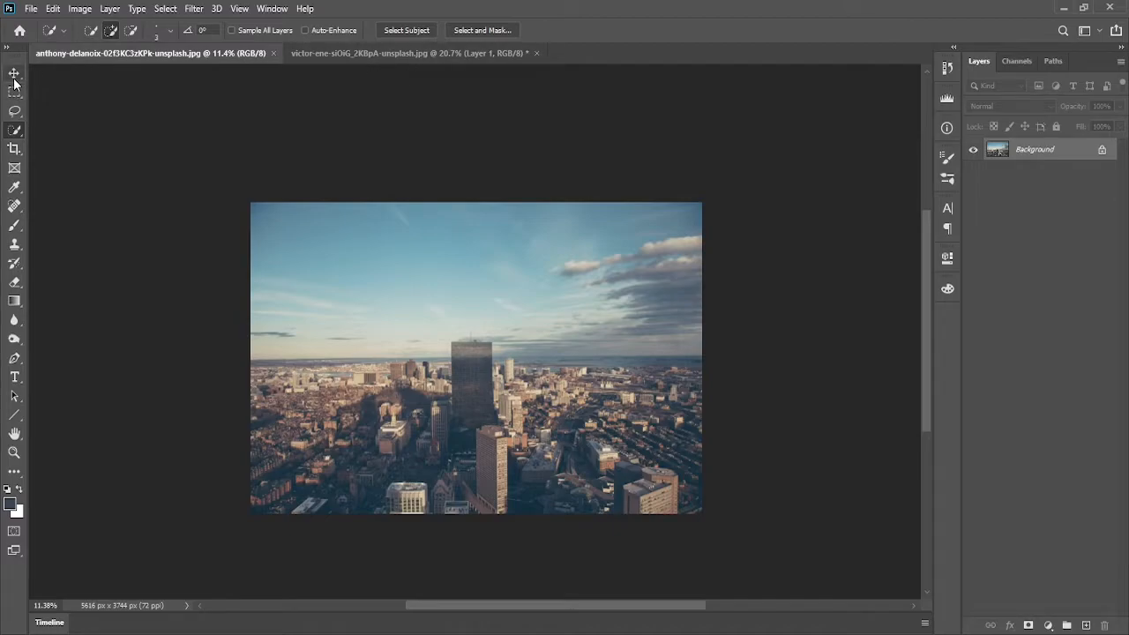
left_click(14, 74)
left_click(327, 55)
left_click_drag(409, 302, 525, 288)
left_click(152, 54)
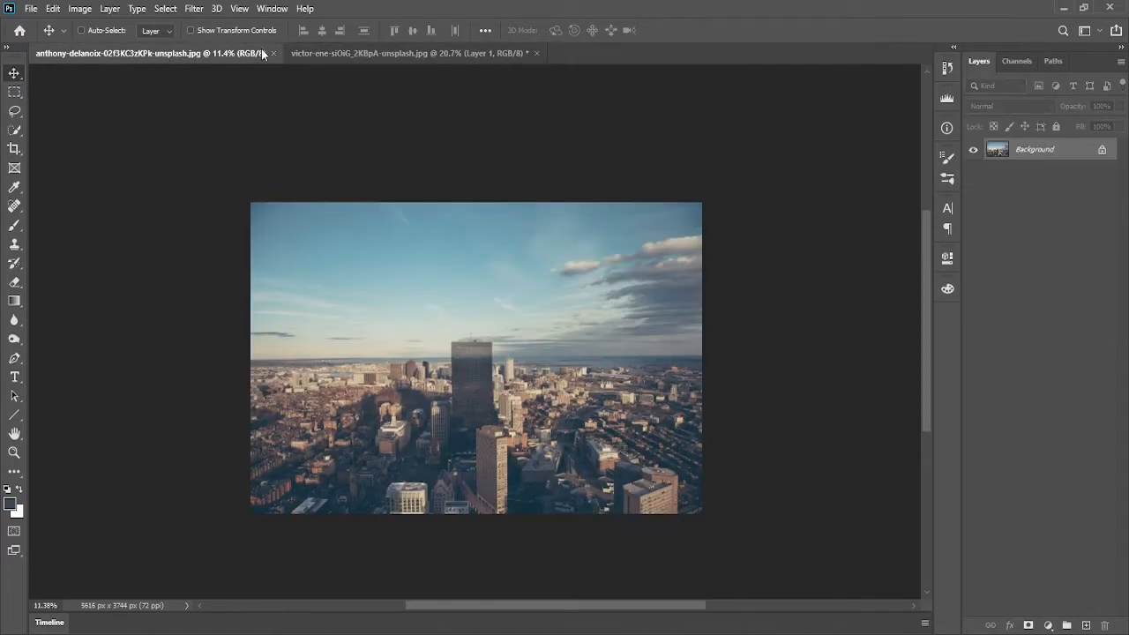
left_click(335, 52)
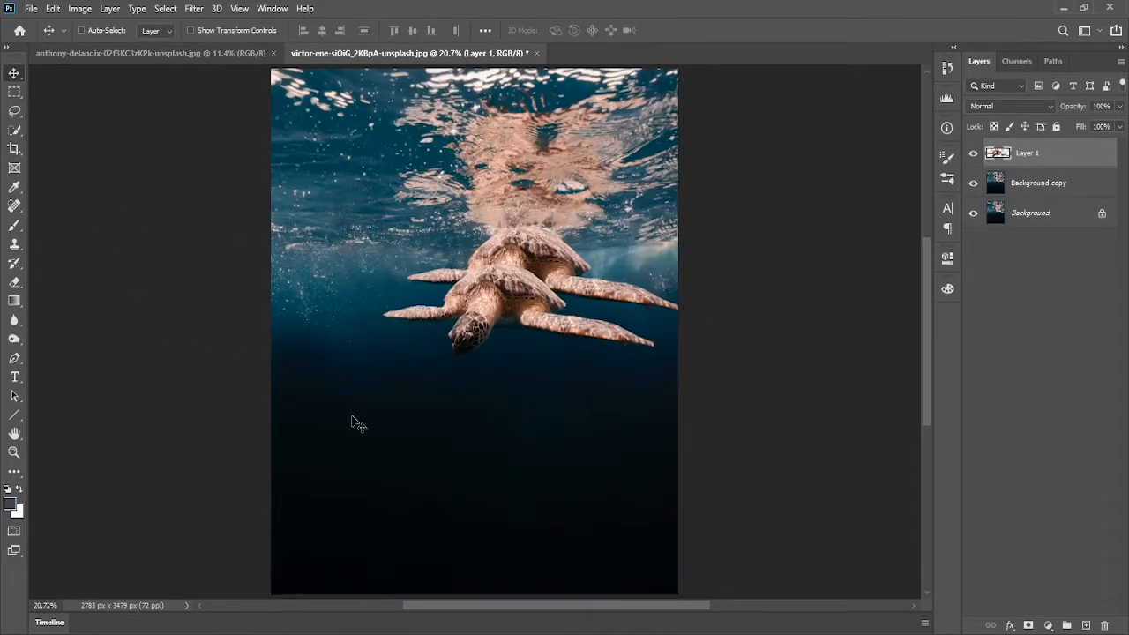
key("b")
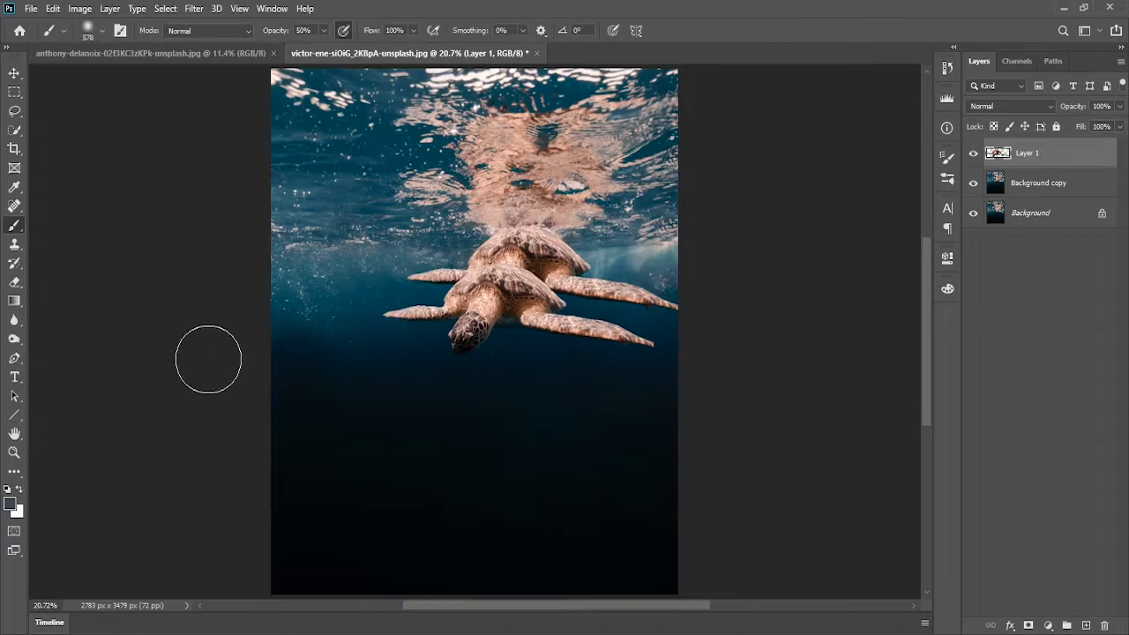
key("bracketleft")
key("bracketleft")
key("bracketleft")
key("bracketleft")
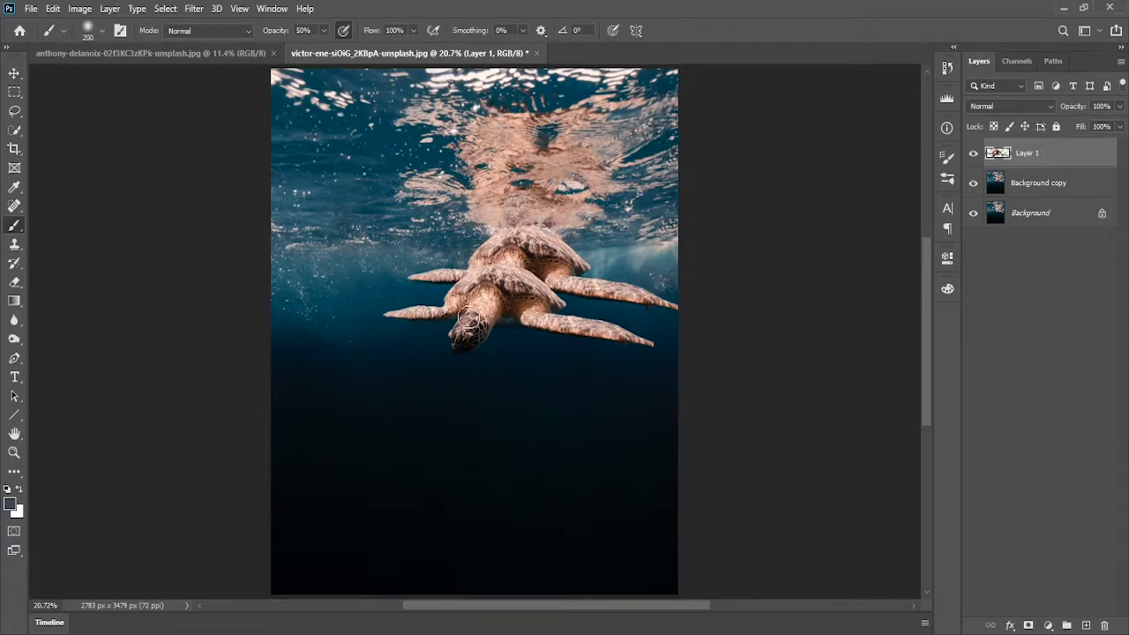
mouse_move(486, 356)
left_mouse_down()
mouse_move(541, 391)
mouse_move(535, 283)
mouse_move(550, 357)
mouse_move(517, 264)
mouse_move(291, 58)
mouse_move(180, 62)
mouse_move(432, 281)
mouse_move(483, 275)
left_mouse_up()
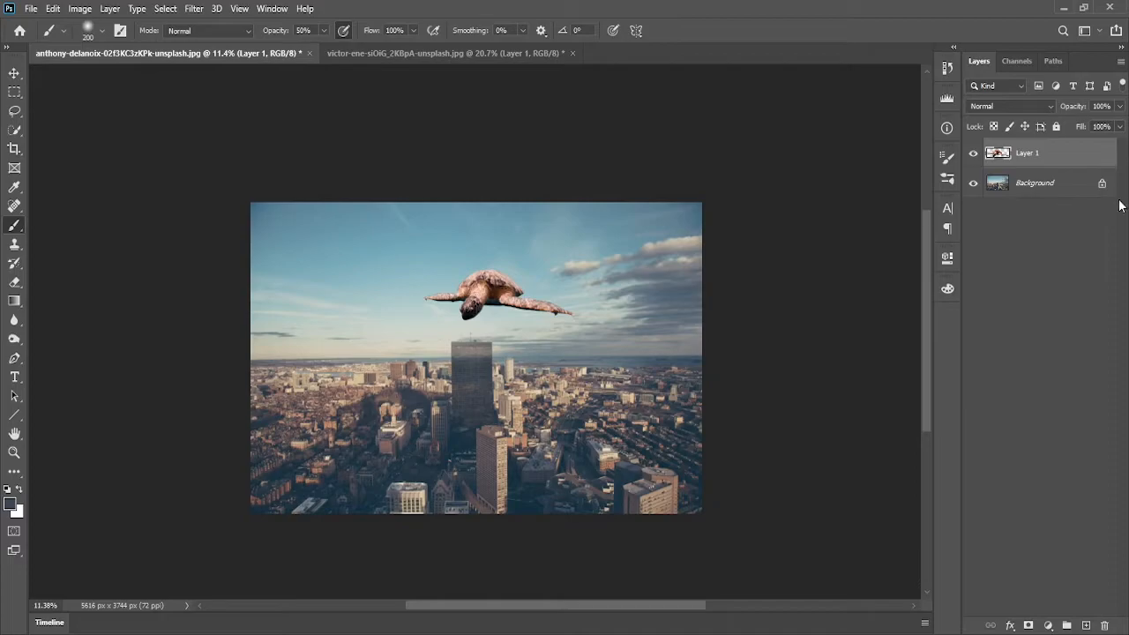
Duplicate the city image's Background layer
left_click(1070, 184)
left_click_drag(1070, 183, 1083, 411)
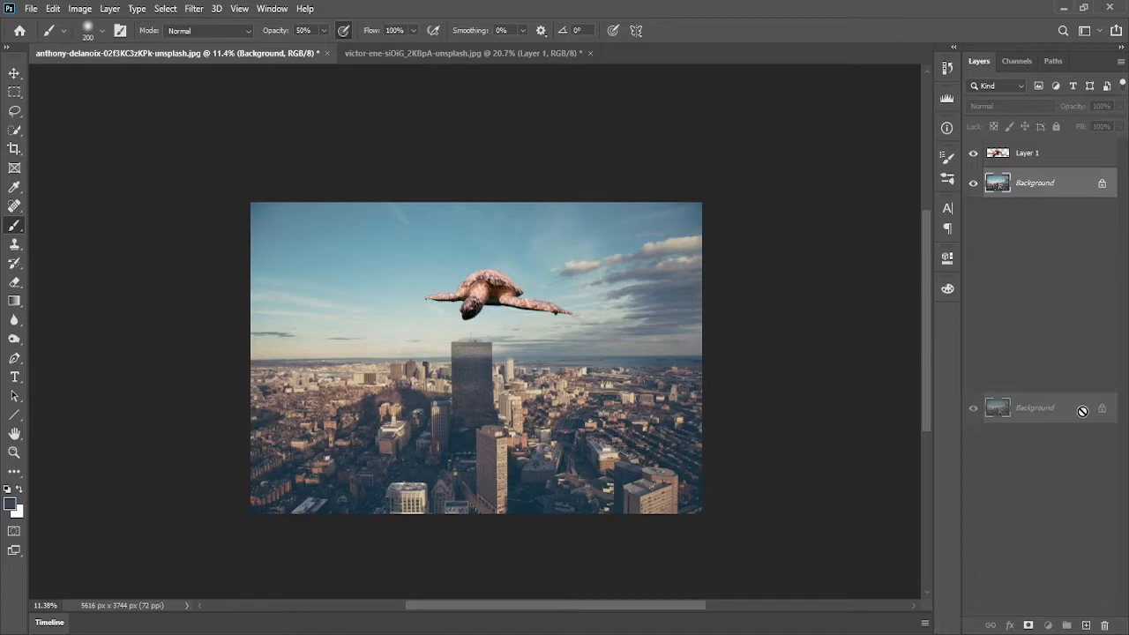
left_click_drag(1082, 410, 1084, 627)
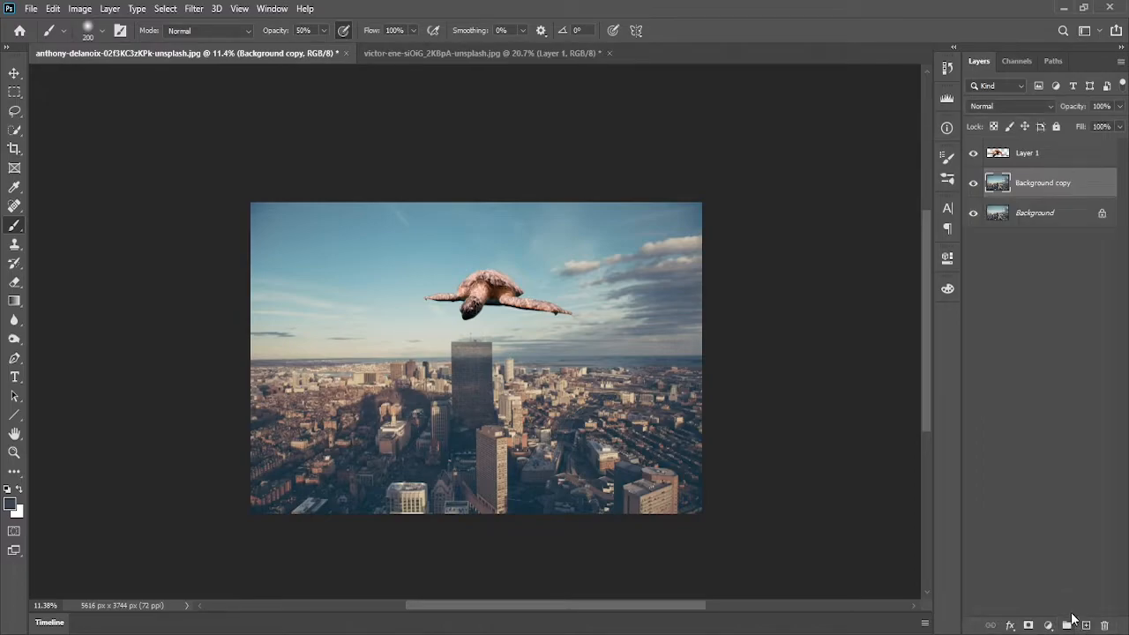
key("ctrl+0")
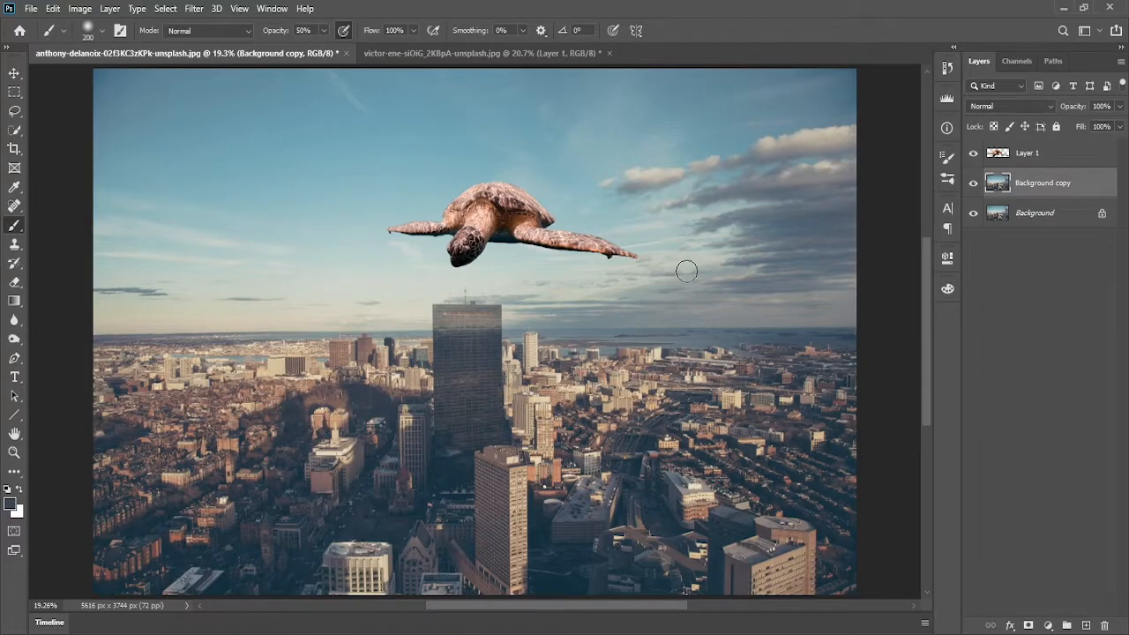
scroll(687, 271, "down", 1)
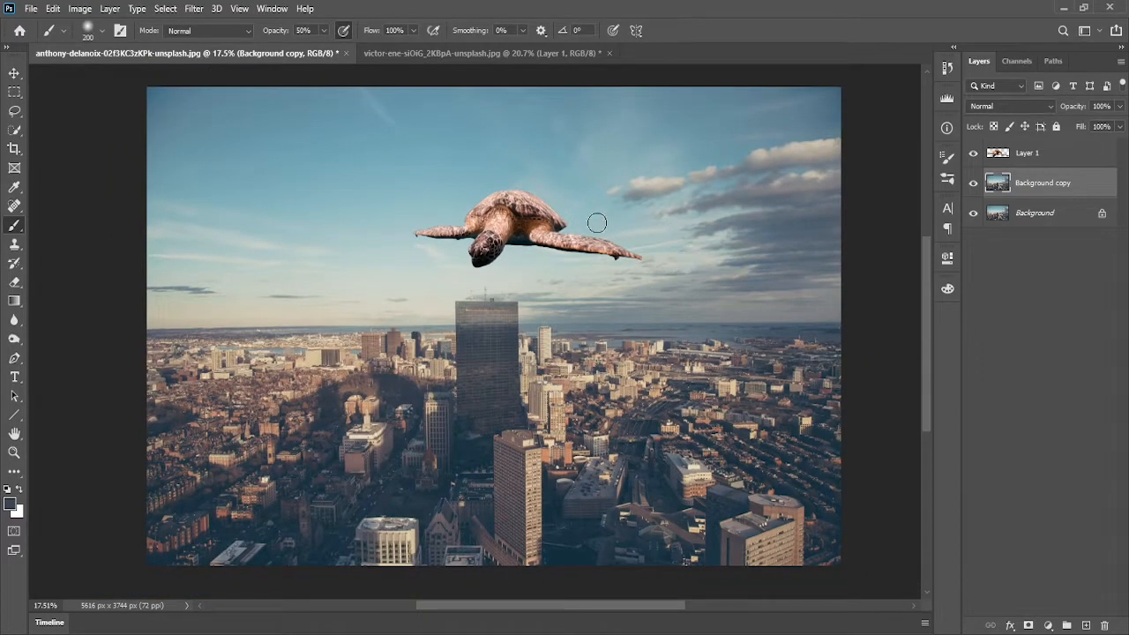
left_click_drag(587, 221, 513, 197)
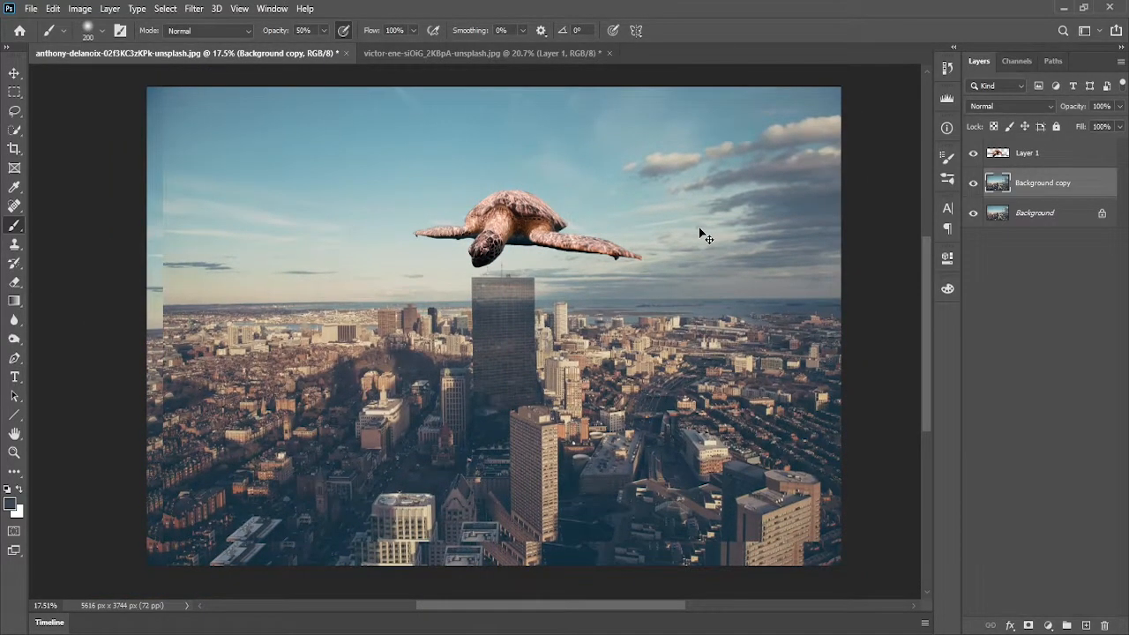
key("ctrl+z")
Convert the turtle layer to a smart object
left_click(1092, 156)
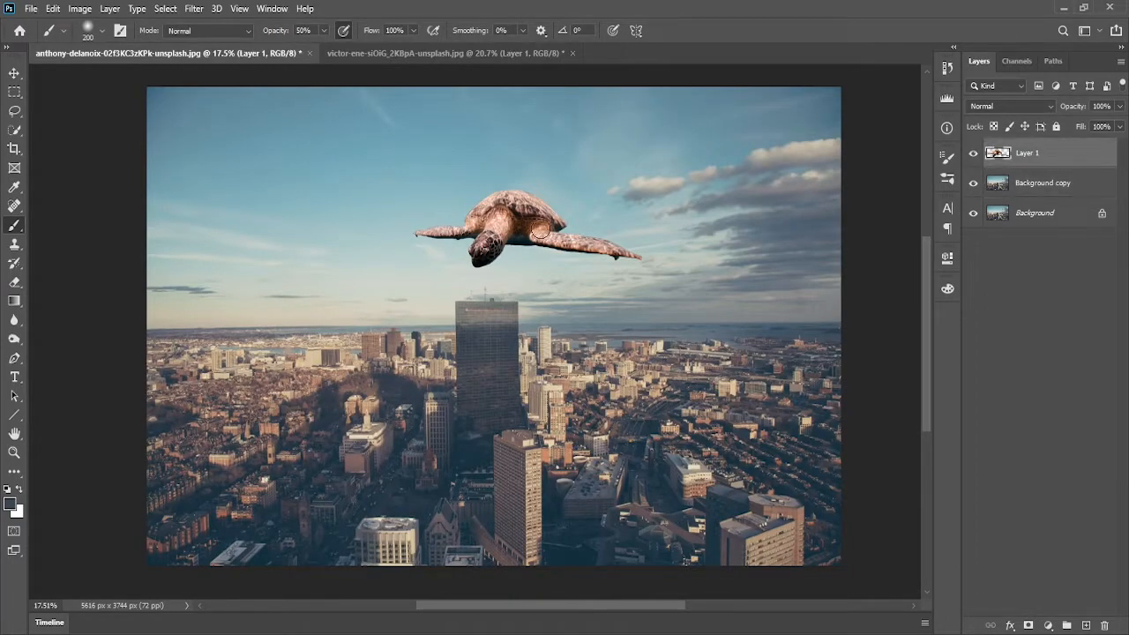
right_click(1019, 150)
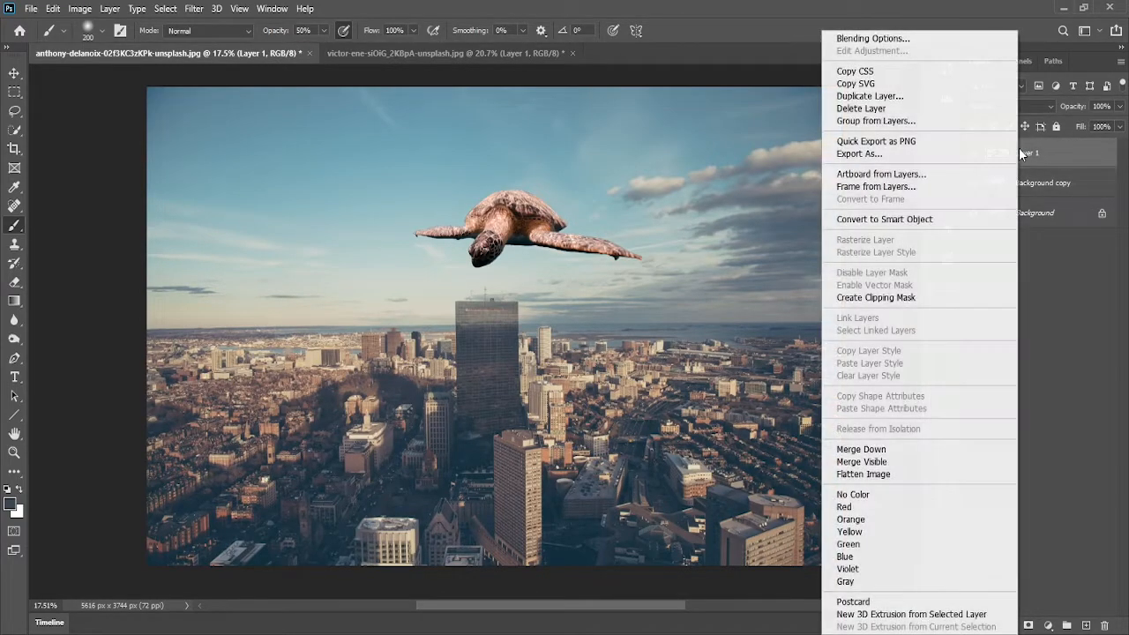
left_click(932, 221)
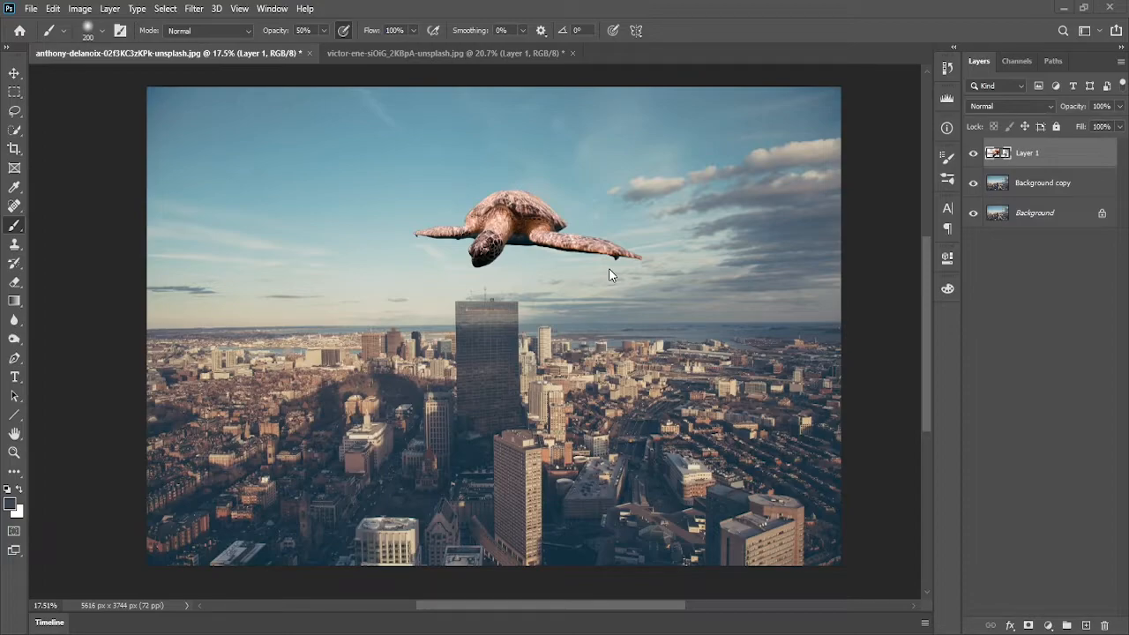
Free Transform the turtle to about 338% scale, rotate it about 2°, and place it across the upper sky
scroll(609, 268, "down", 2)
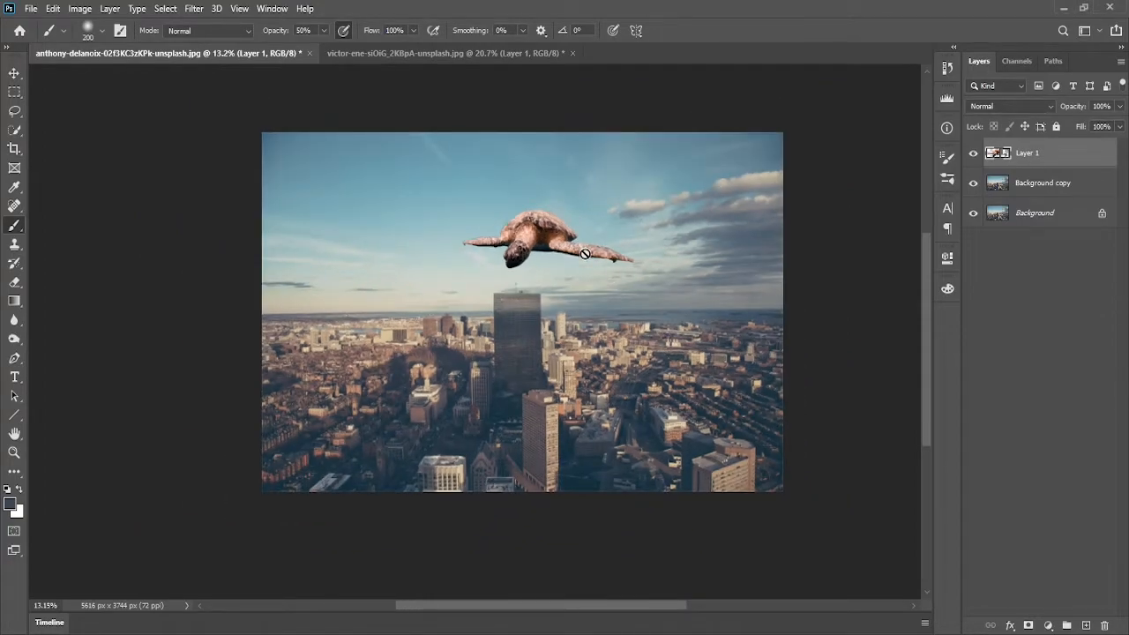
key("ctrl+t")
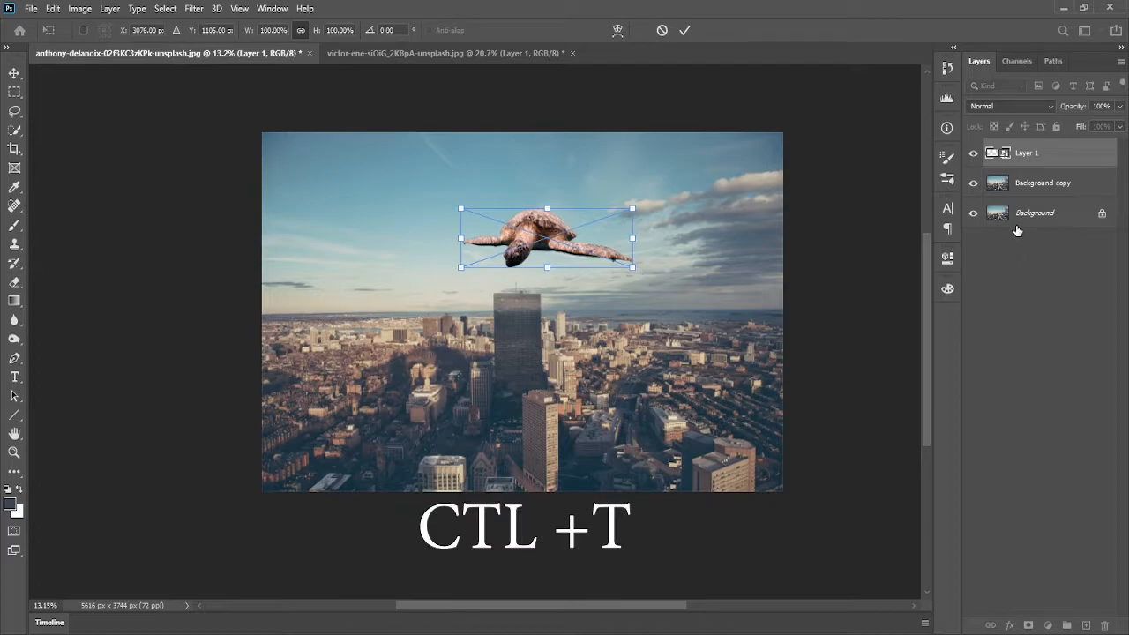
left_click_drag(646, 273, 743, 306)
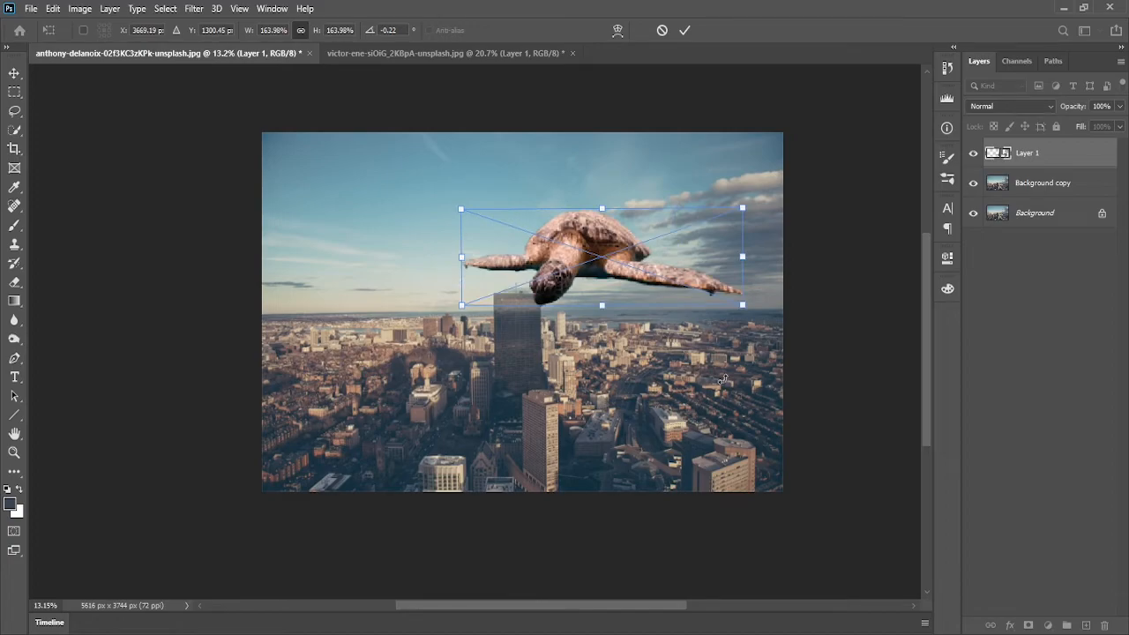
left_click_drag(631, 278, 633, 217)
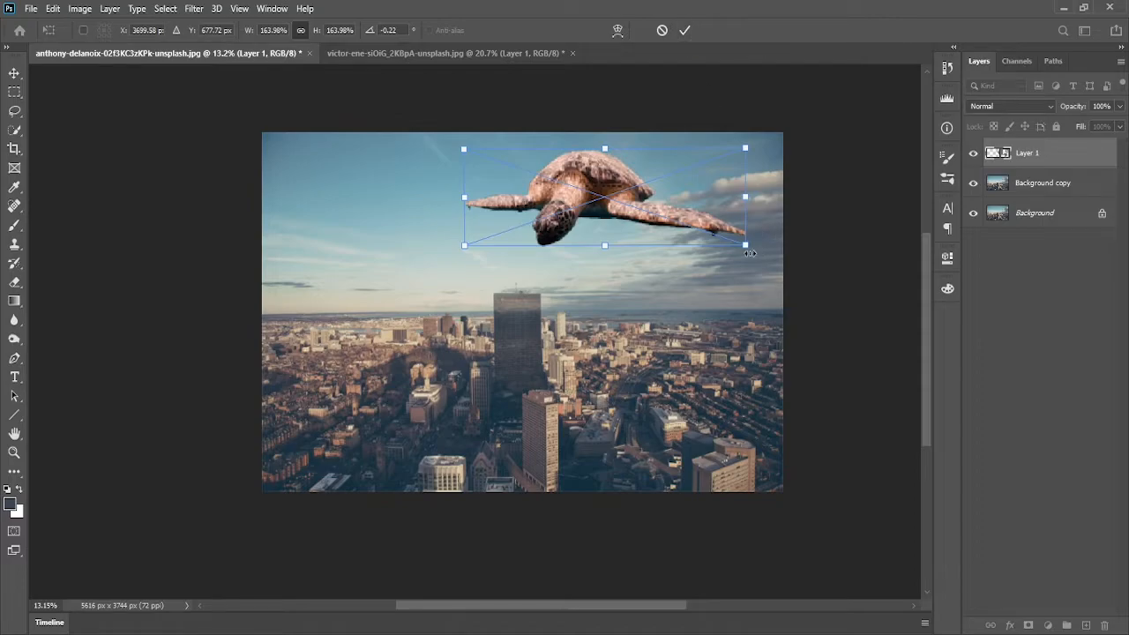
left_click_drag(744, 249, 836, 281)
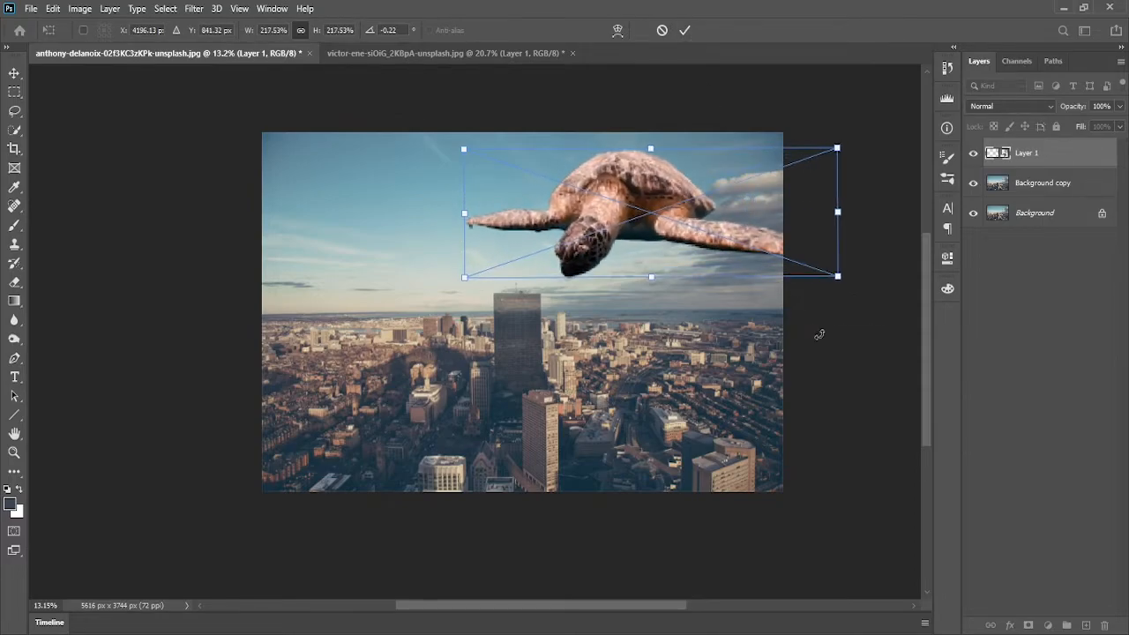
left_click_drag(717, 224, 715, 207)
left_click_drag(461, 261, 397, 284)
left_click_drag(675, 248, 713, 236)
left_click_drag(880, 268, 921, 292)
left_click_drag(835, 254, 830, 246)
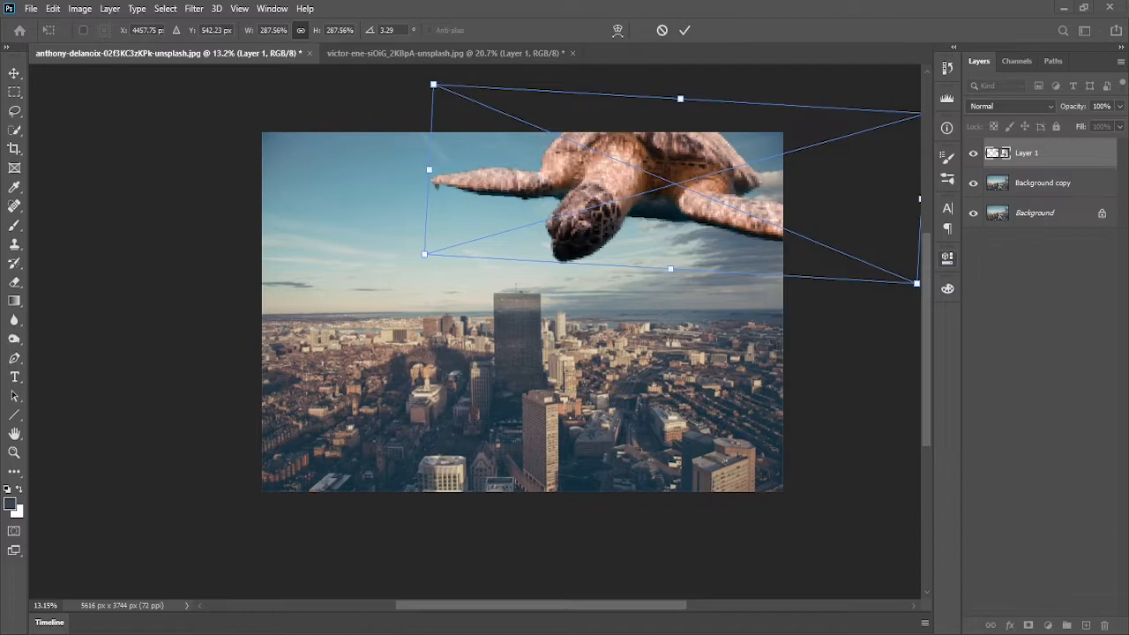
left_click_drag(769, 210, 723, 195)
mouse_move(883, 273)
left_mouse_down()
mouse_move(890, 287)
mouse_move(865, 263)
mouse_move(884, 263)
left_mouse_up()
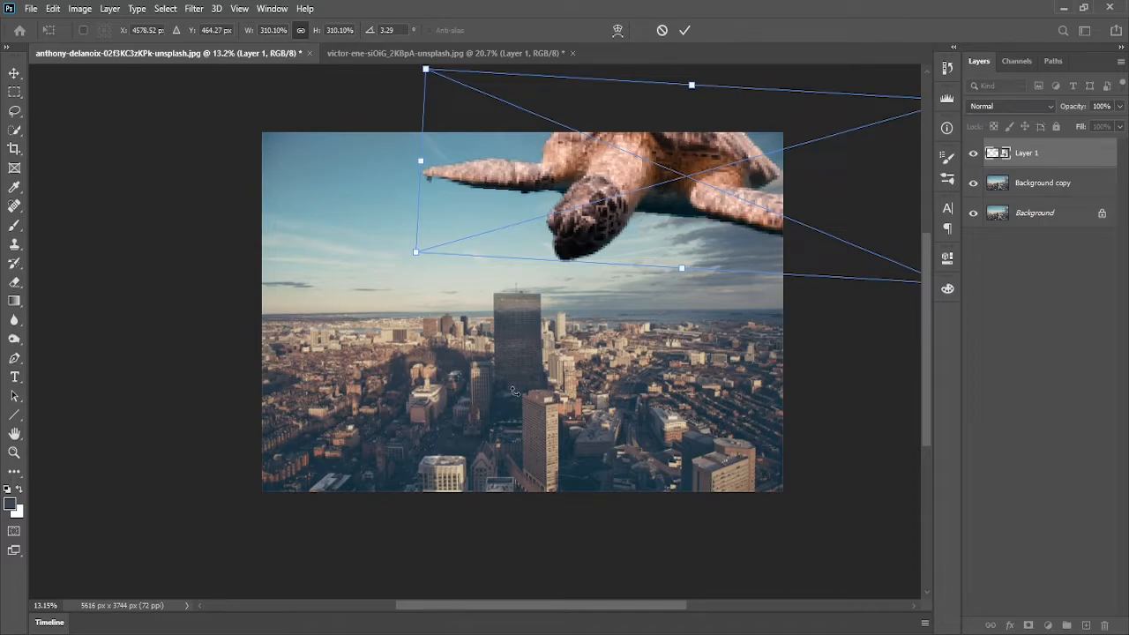
left_click_drag(670, 237, 645, 266)
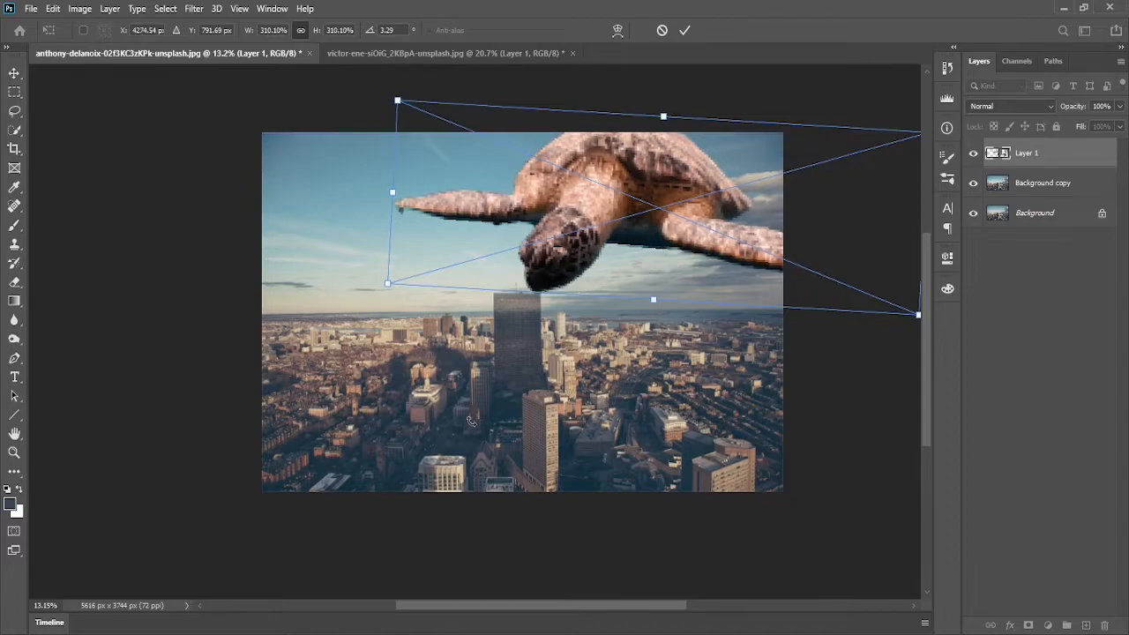
left_click_drag(667, 267, 652, 258)
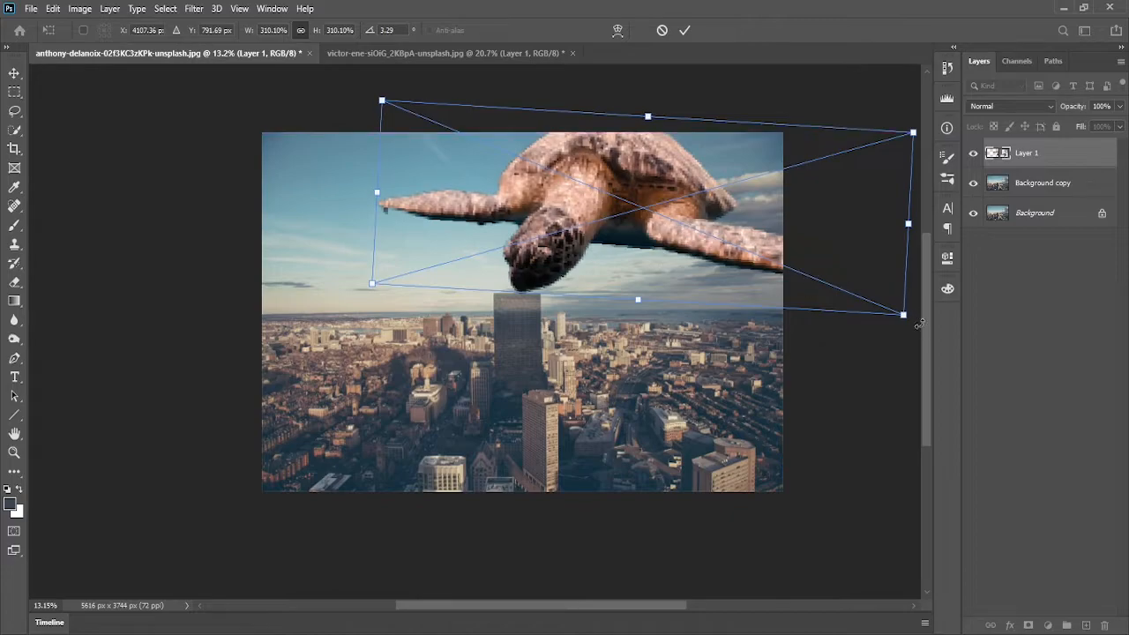
left_click_drag(918, 326, 921, 324)
left_click_drag(904, 226, 926, 203)
left_click_drag(754, 230, 771, 199)
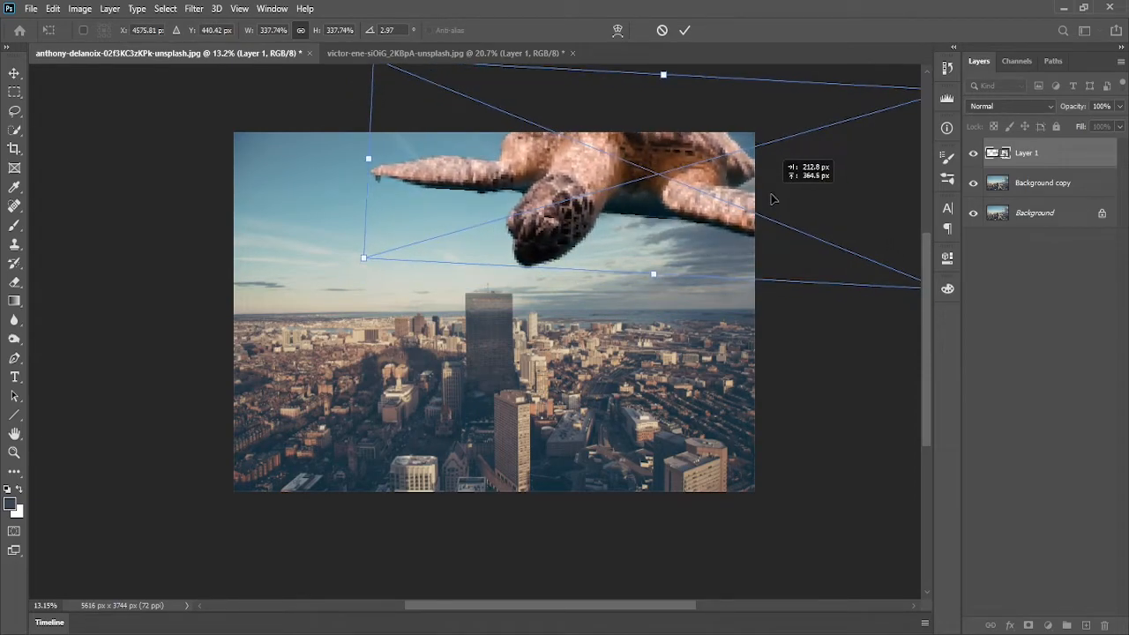
mouse_move(864, 341)
left_mouse_down()
mouse_move(870, 327)
mouse_move(864, 337)
left_mouse_up()
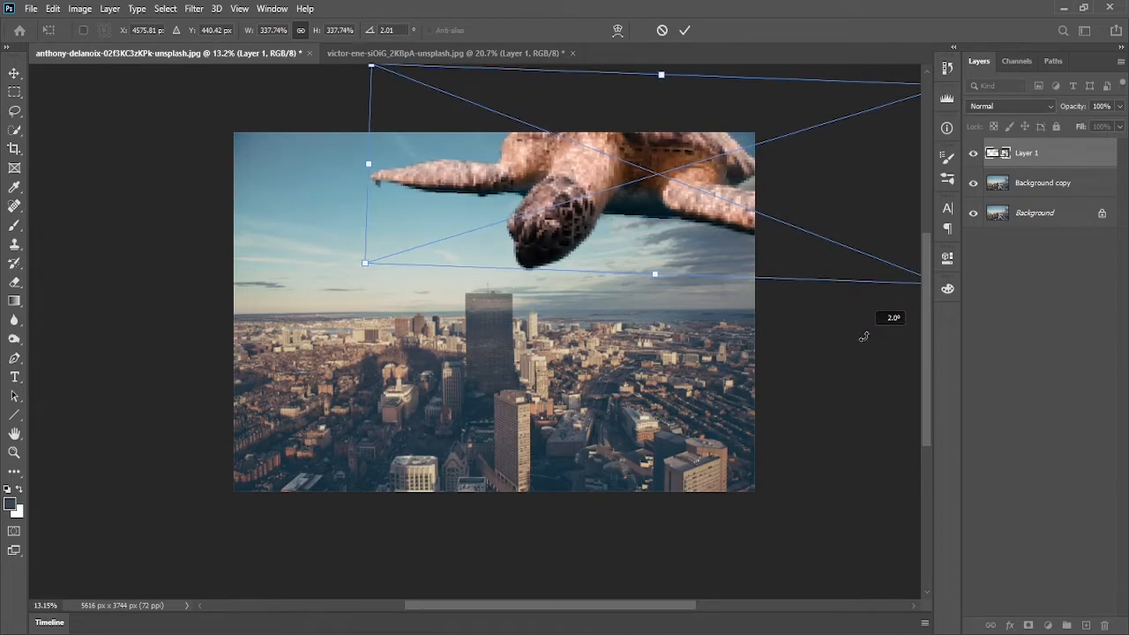
left_click_drag(718, 226, 677, 226)
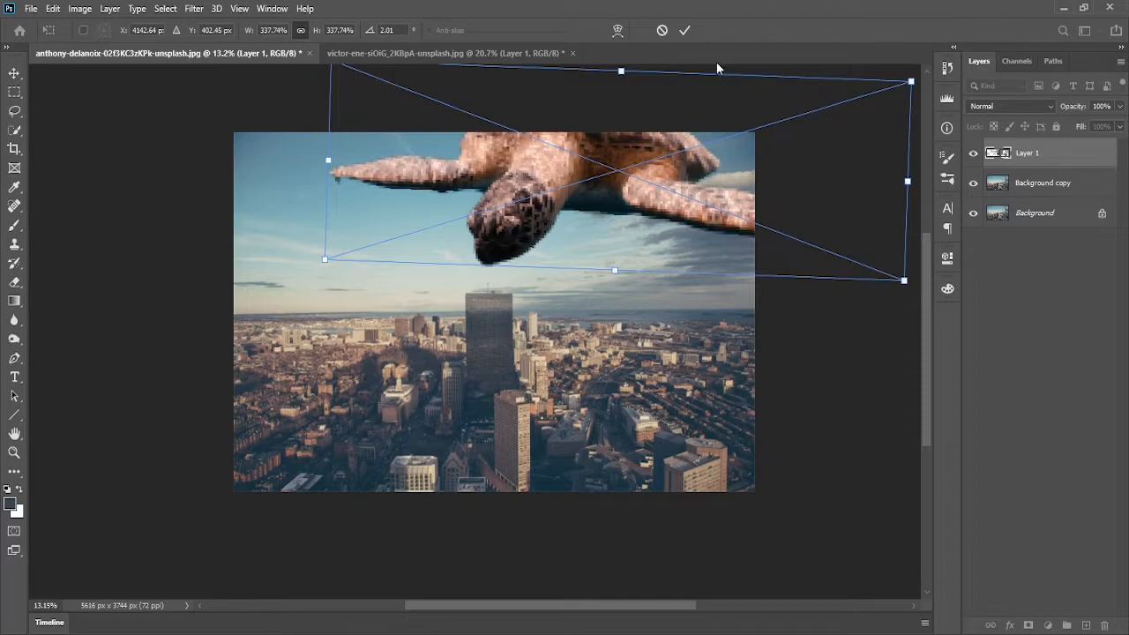
left_click(681, 30)
key("b")
scroll(607, 258, "down", 2)
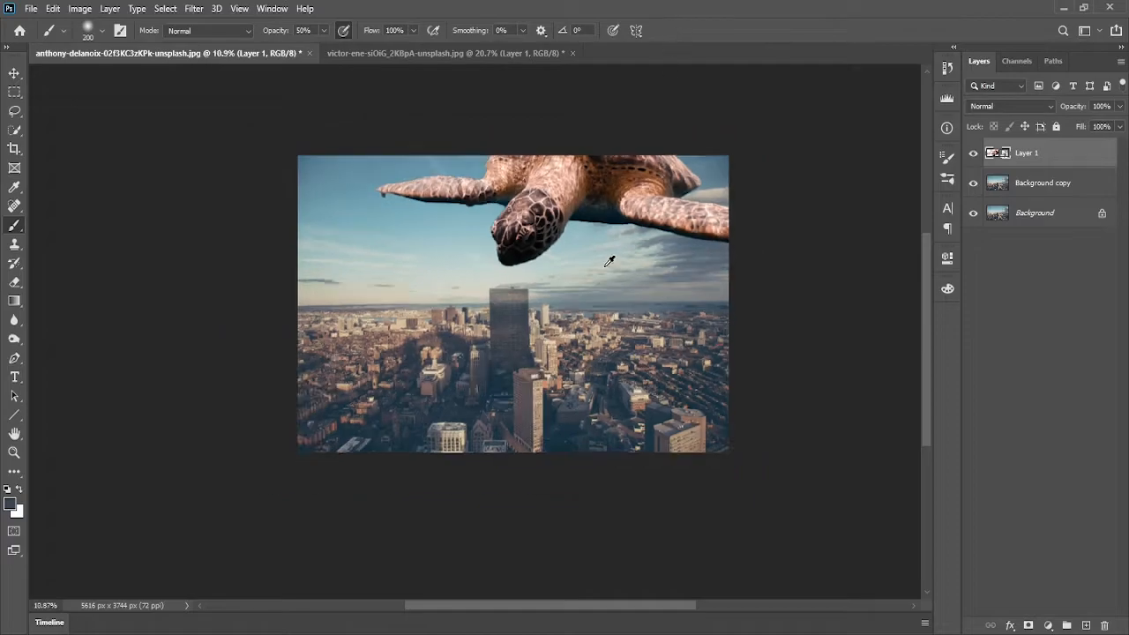
scroll(607, 259, "up", 1)
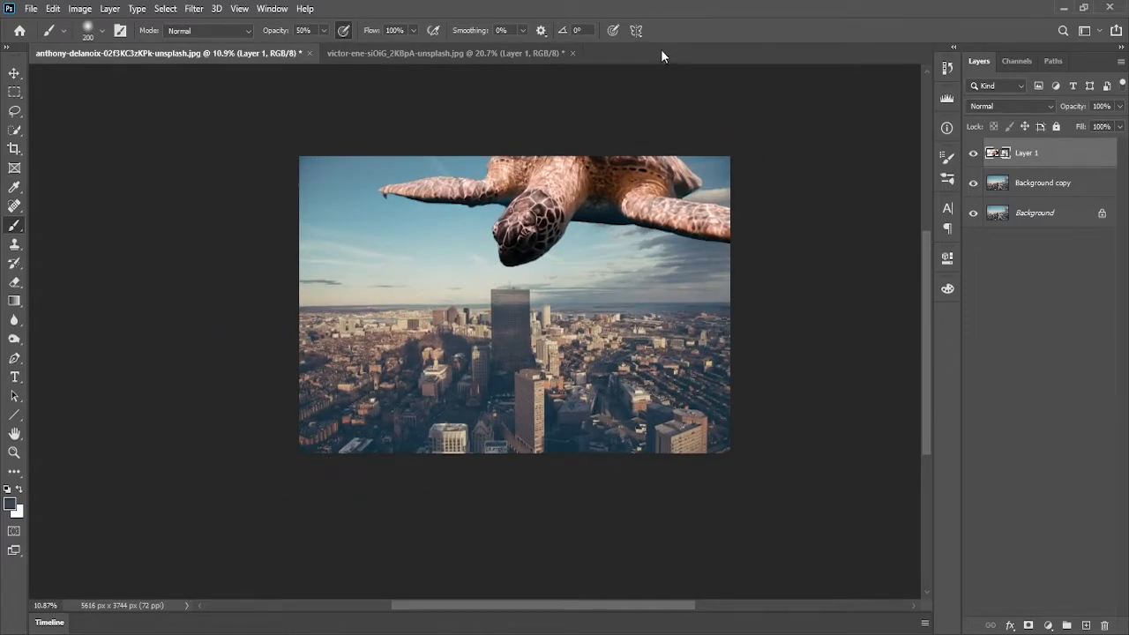
key("ctrl+0")
scroll(616, 259, "down", 2)
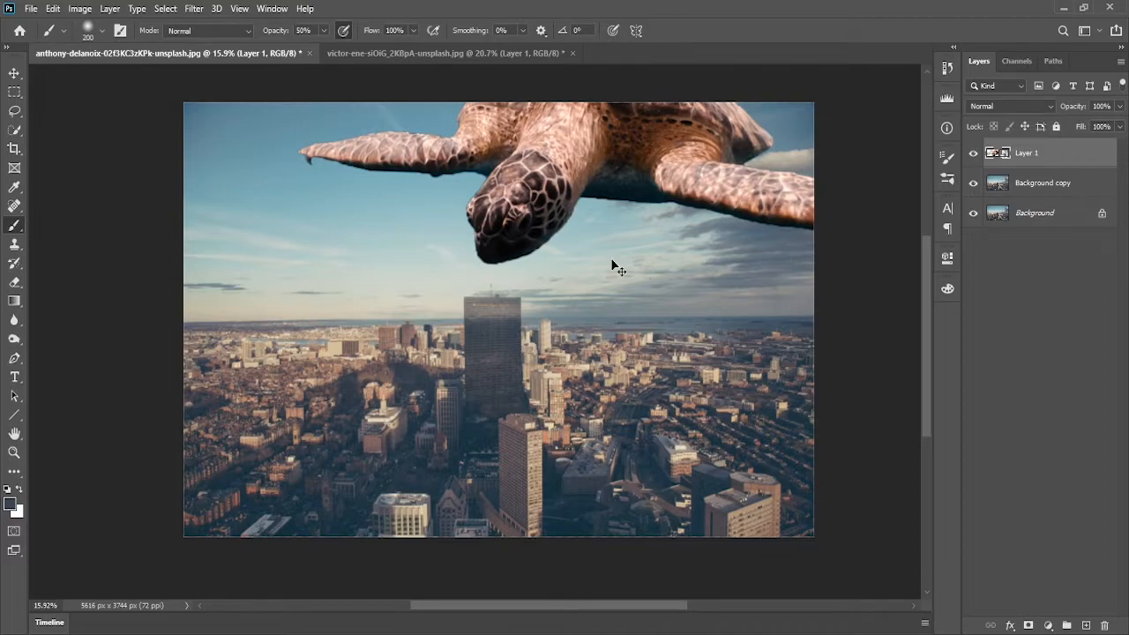
key("ctrl+0")
scroll(613, 260, "down", 2)
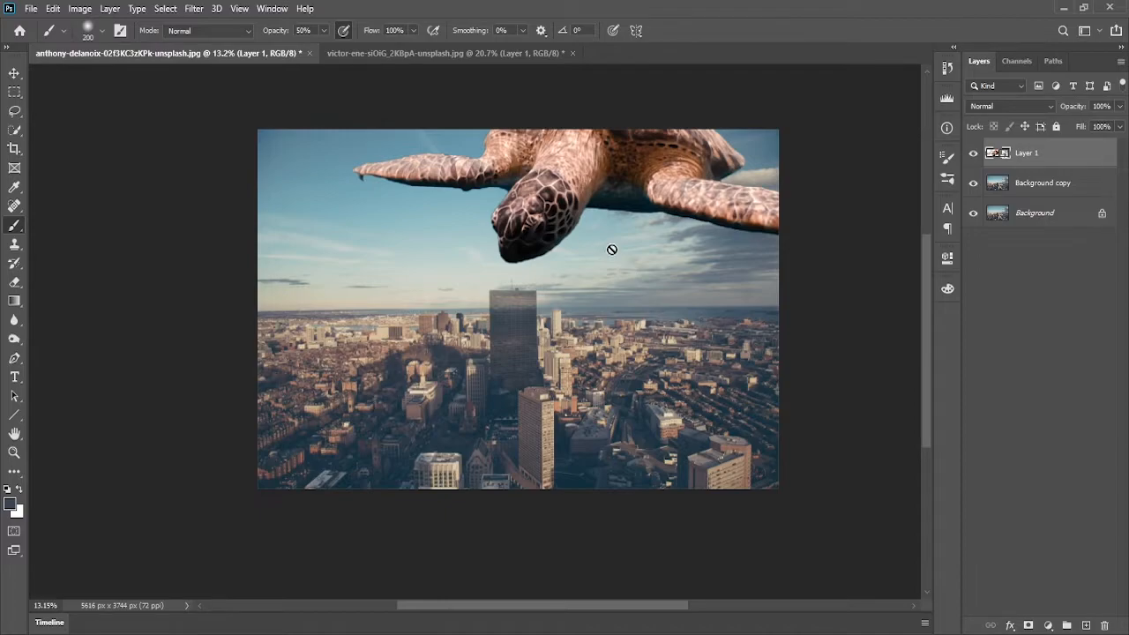
scroll(589, 252, "down", 1)
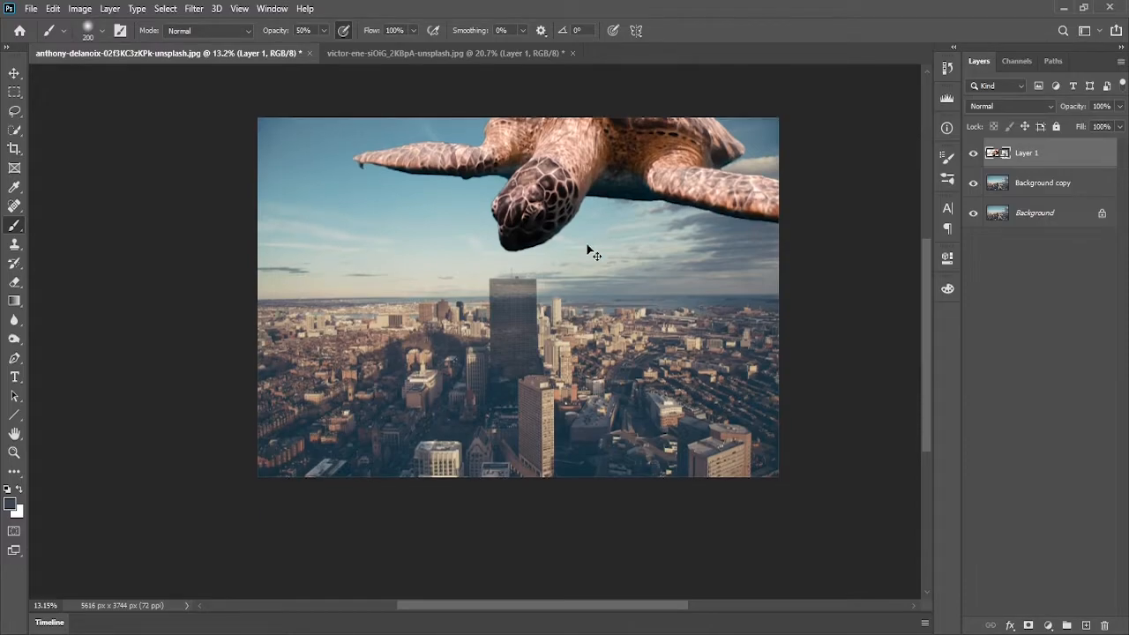
scroll(589, 252, "up", 2)
scroll(587, 247, "down", 3)
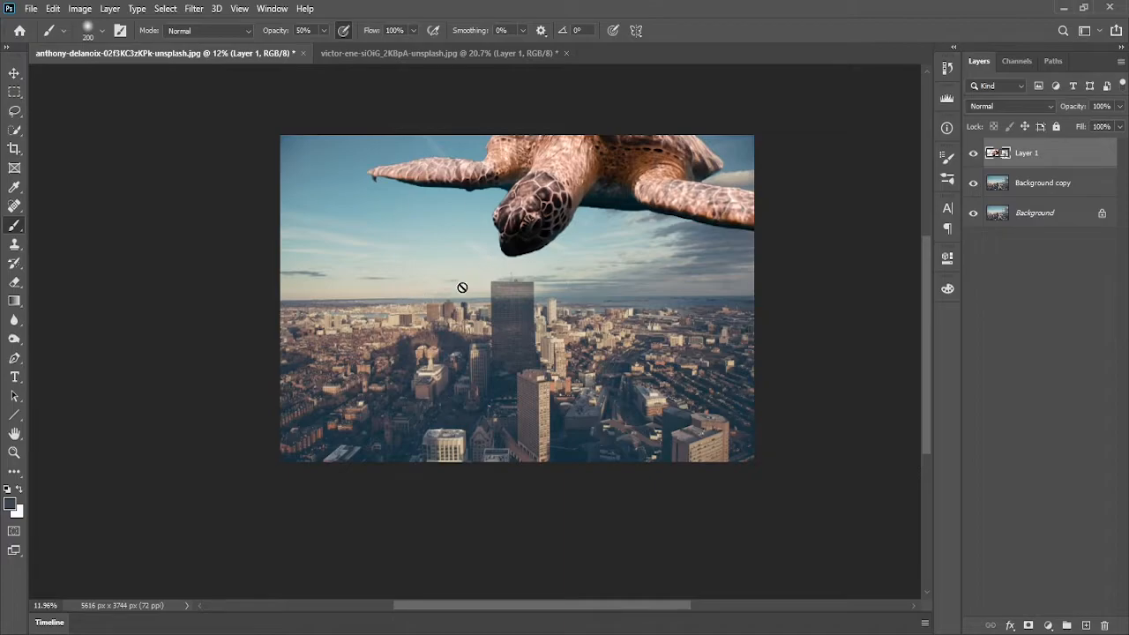
mouse_move(554, 218)
left_mouse_down()
mouse_move(548, 274)
mouse_move(555, 214)
left_mouse_up()
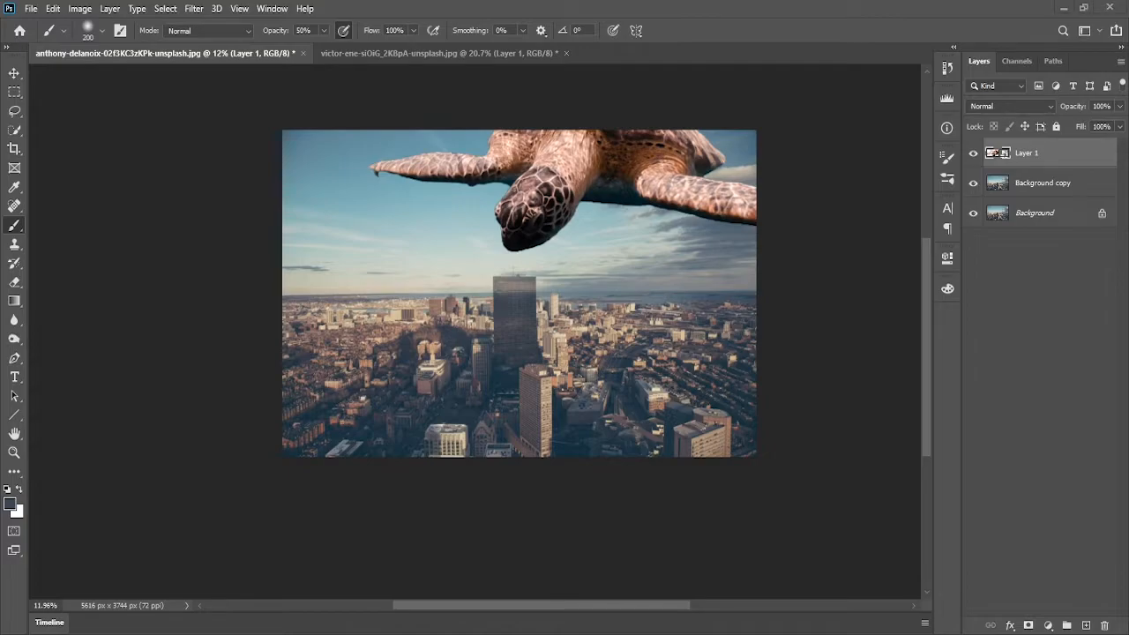
left_click_drag(567, 271, 541, 309)
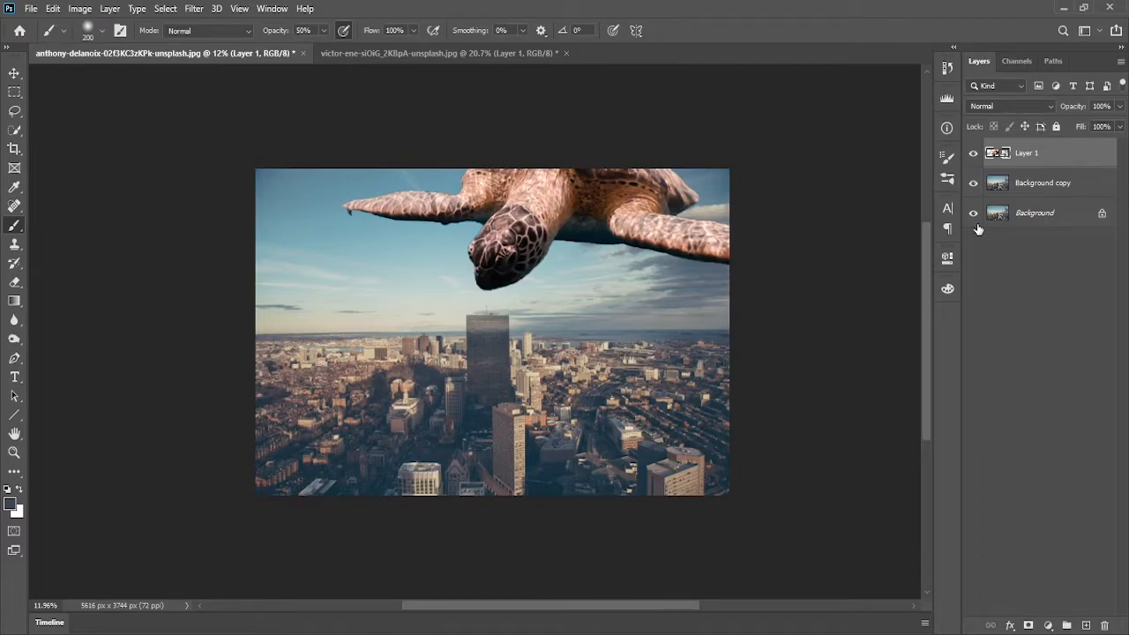
Apply a Gaussian Blur with a radius of about 1.6 pixels to the turtle smart object
left_click(194, 9)
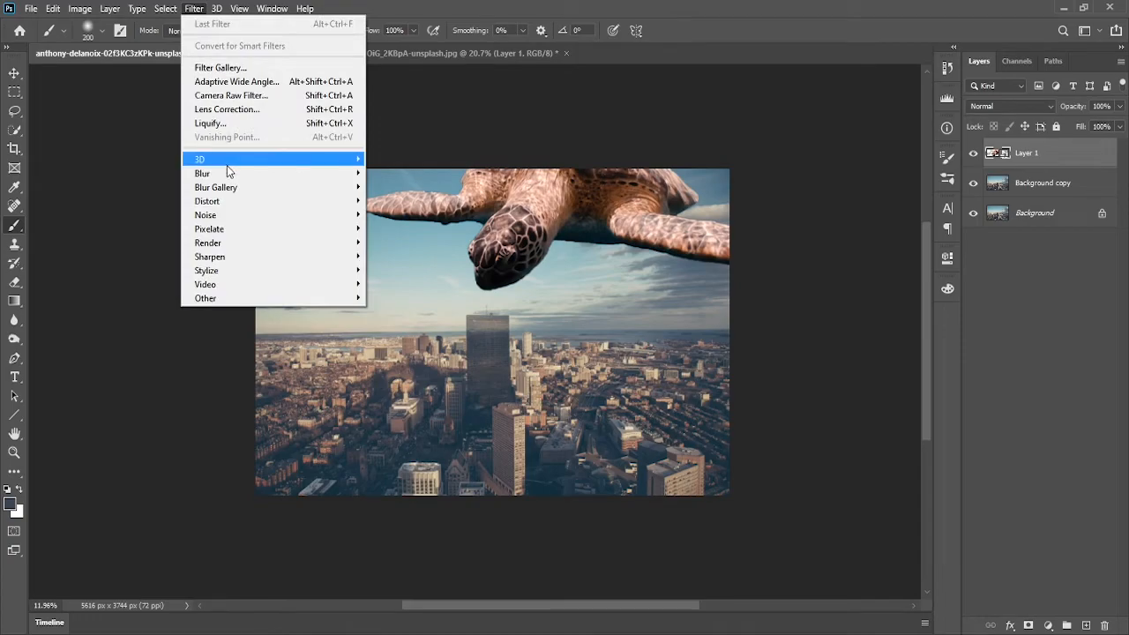
mouse_move(294, 174)
left_click(406, 228)
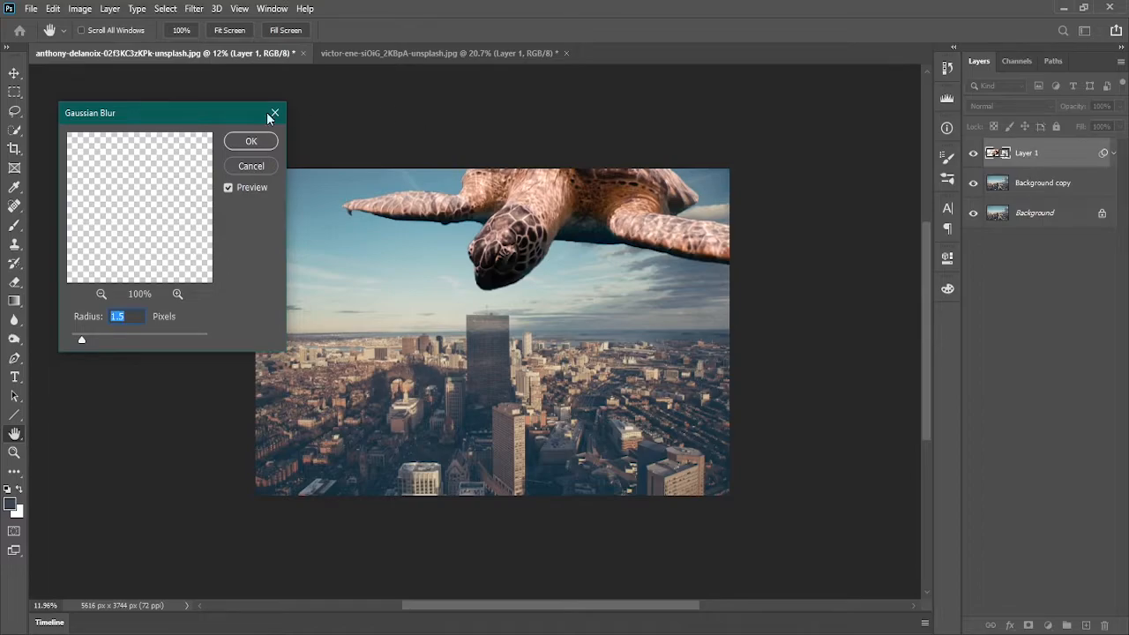
left_click_drag(172, 117, 188, 135)
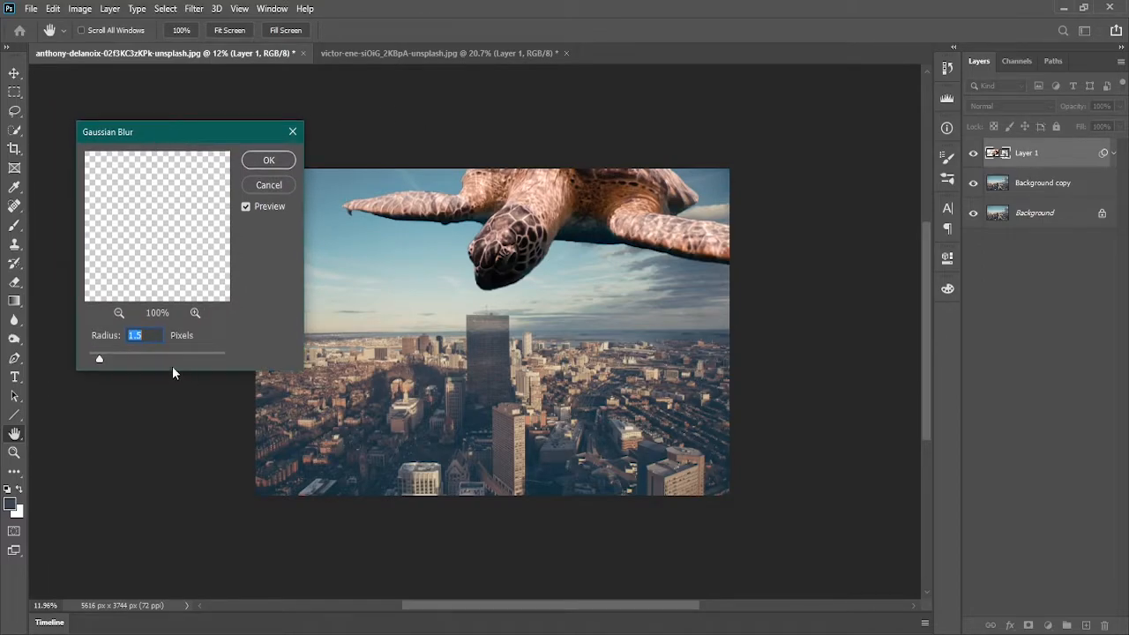
left_click_drag(113, 359, 5, 349)
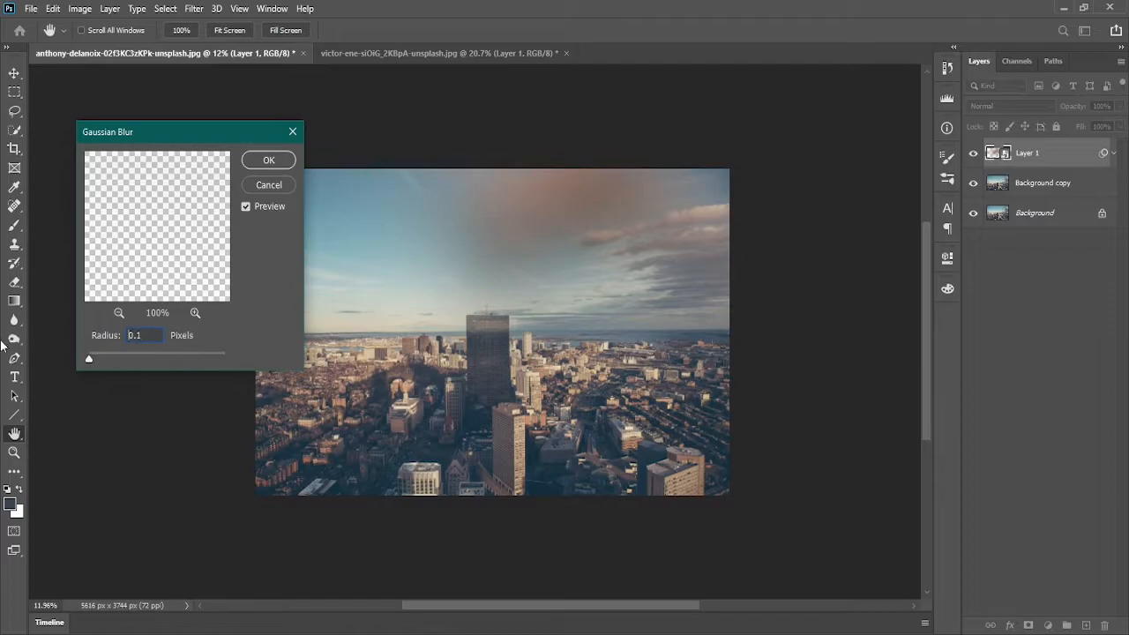
key("Up")
key("Up")
key("Up")
key("Up")
key("Up")
key("Up")
key("Up")
key("Up")
key("Up")
key("Up")
key("Up")
key("Up")
key("Up")
key("Up")
key("Up")
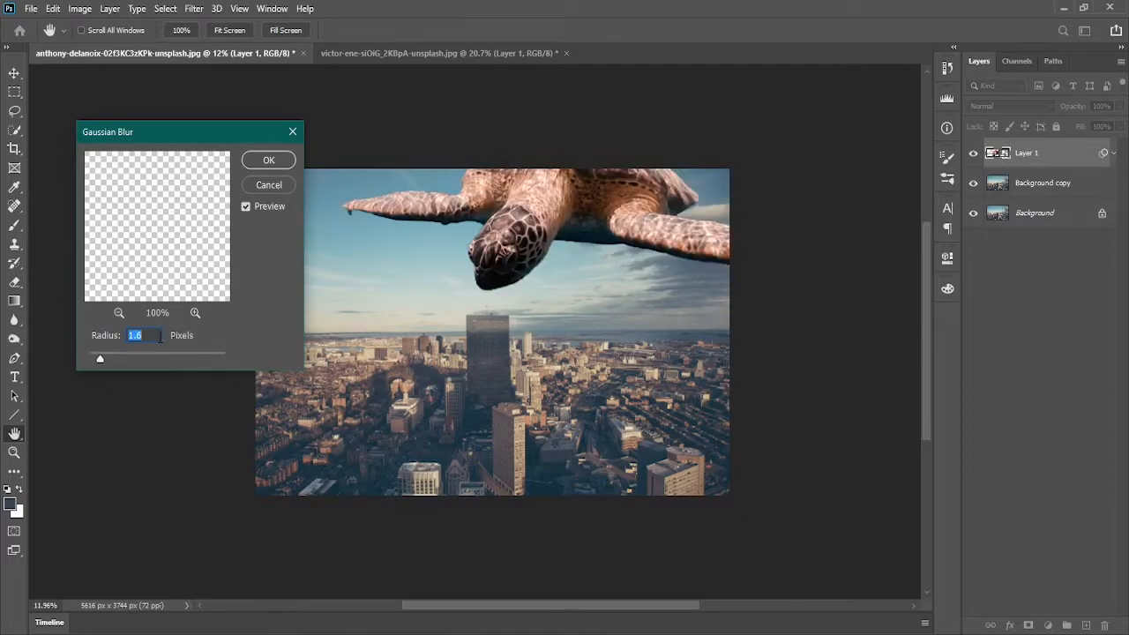
key("Up")
key("Up")
key("Up")
key("Up")
key("Down")
key("Down")
key("Down")
key("Down")
key("Down")
key("Up")
key("Up")
left_click(269, 160)
Add a Black & White adjustment layer above the turtle layer with default settings
key("b")
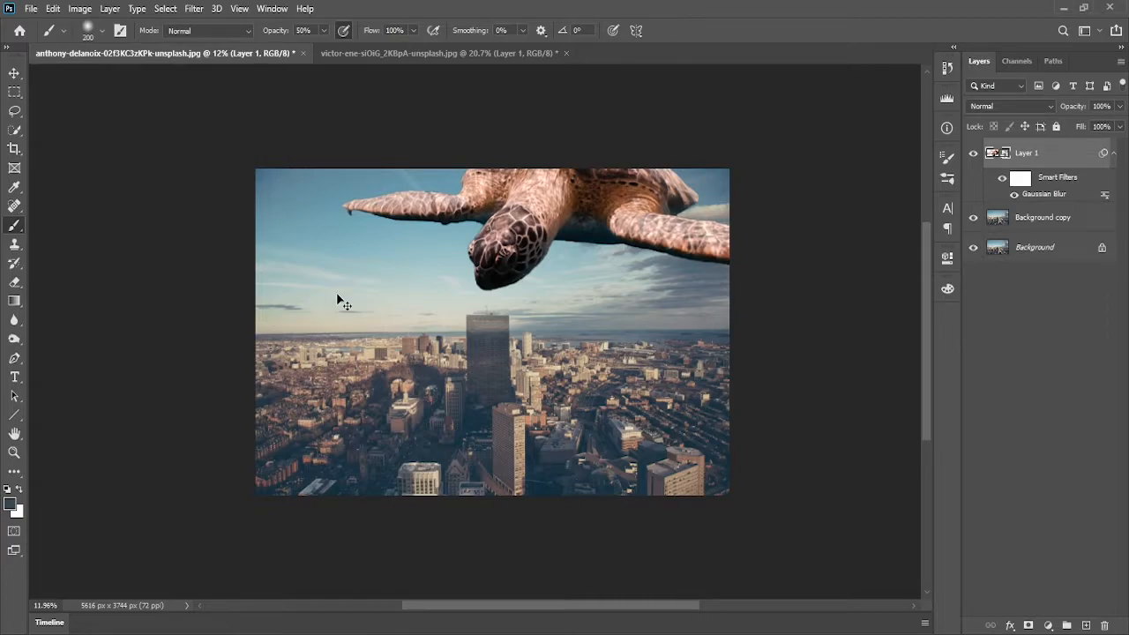
scroll(337, 295, "up", 5)
scroll(337, 295, "down", 4)
scroll(337, 295, "down", 1)
left_click_drag(437, 305, 558, 326)
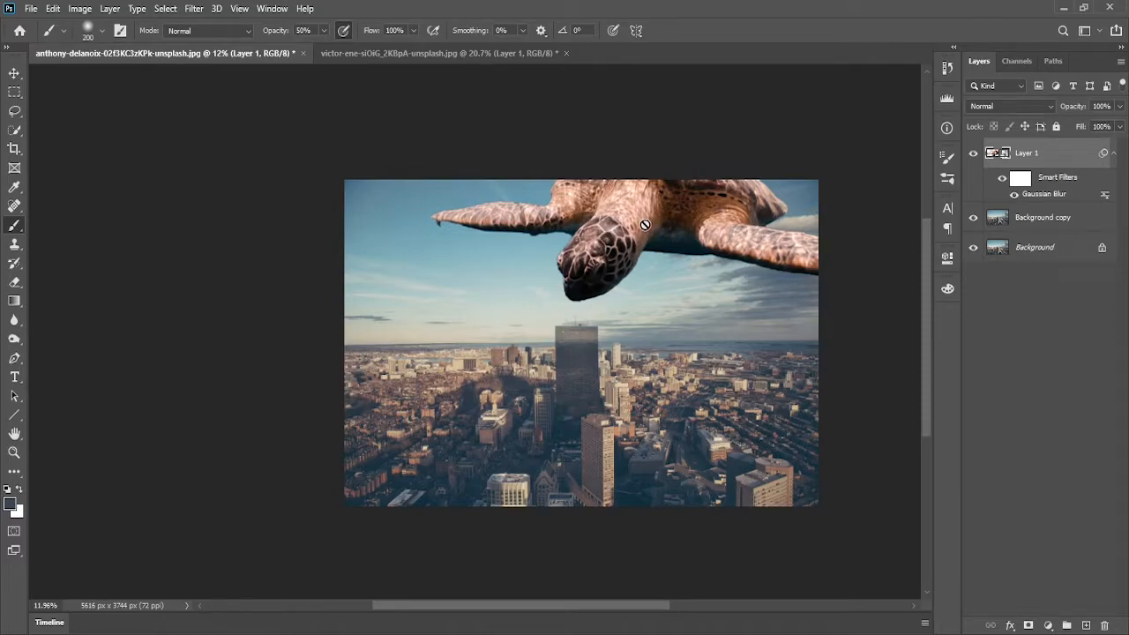
left_click_drag(679, 292, 651, 298)
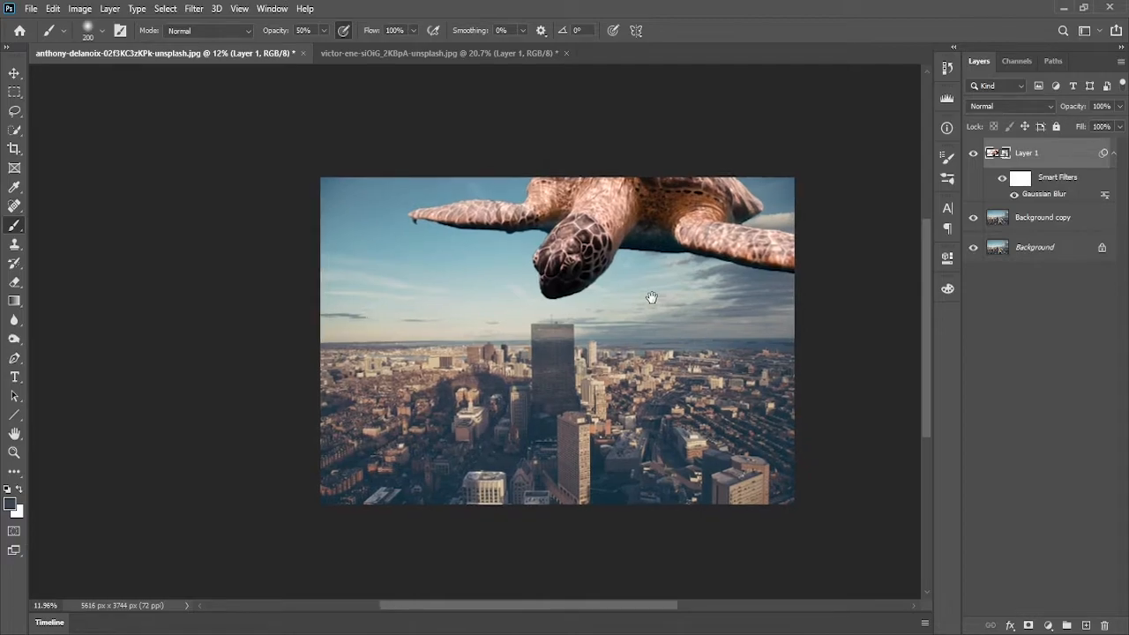
left_click(1048, 625)
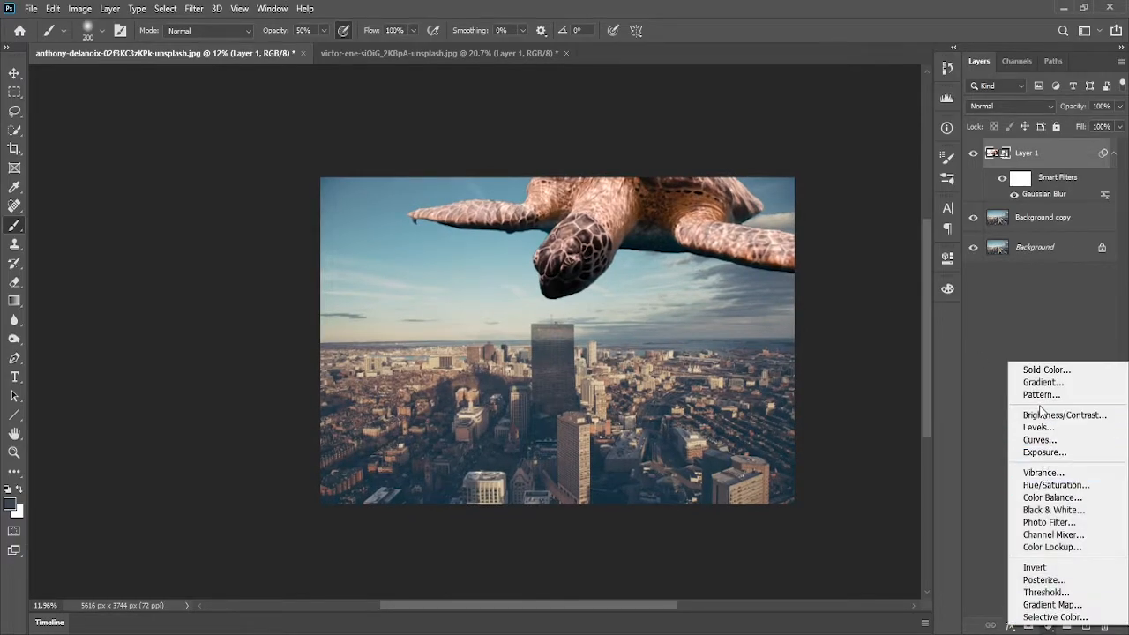
left_click(1075, 510)
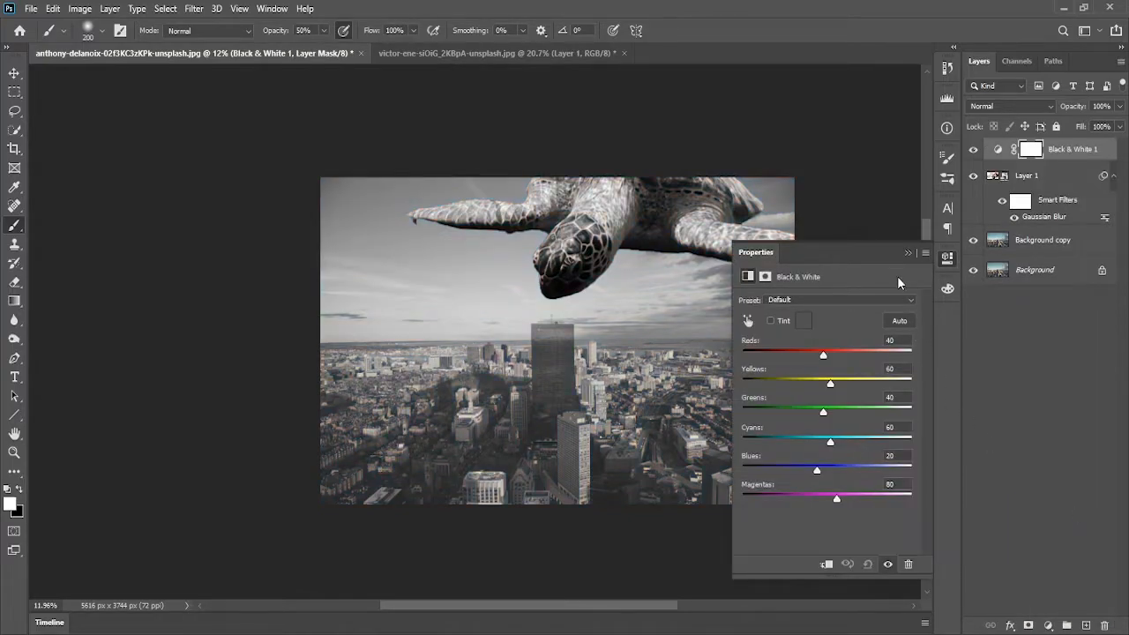
Toggle the Black & White layer's visibility to compare the composite in color and grayscale
left_click(908, 252)
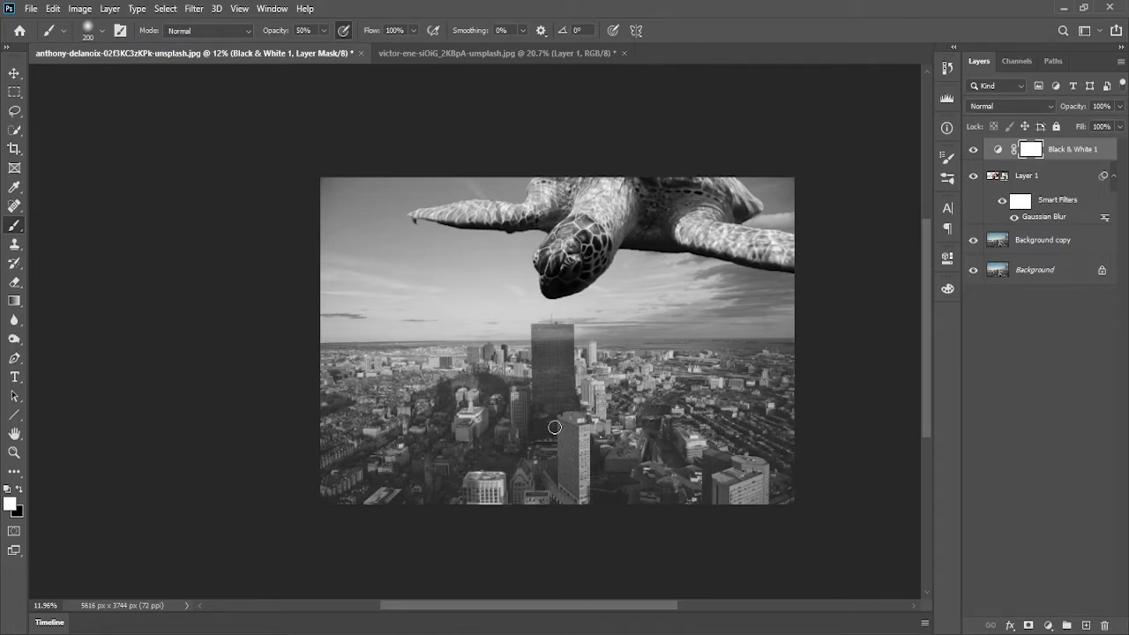
left_click_drag(656, 370, 599, 374)
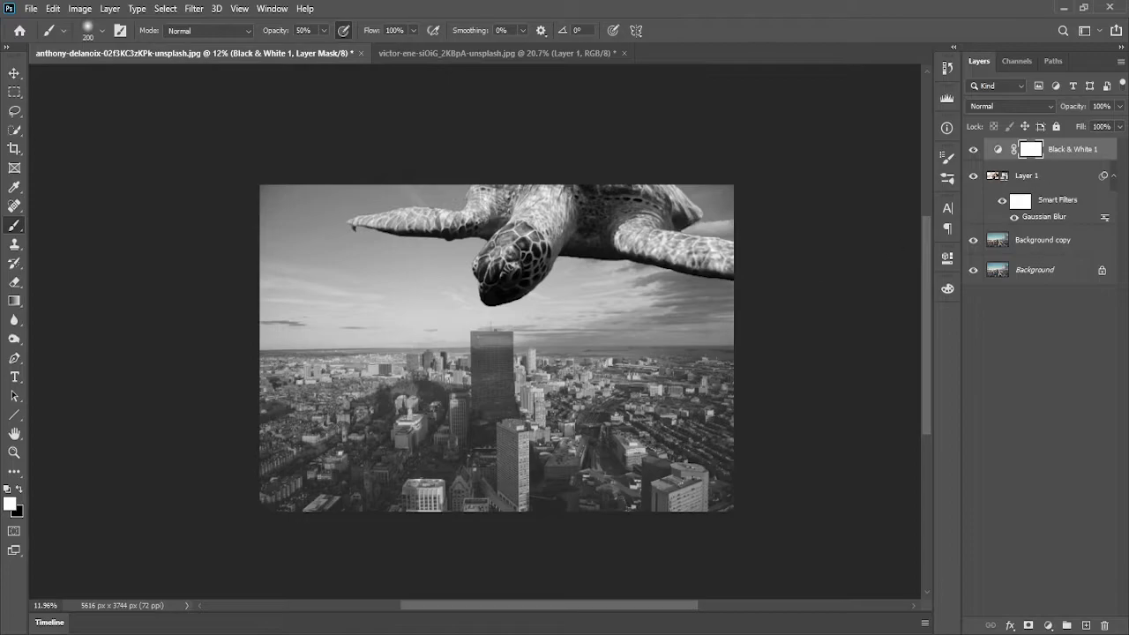
left_click(974, 150)
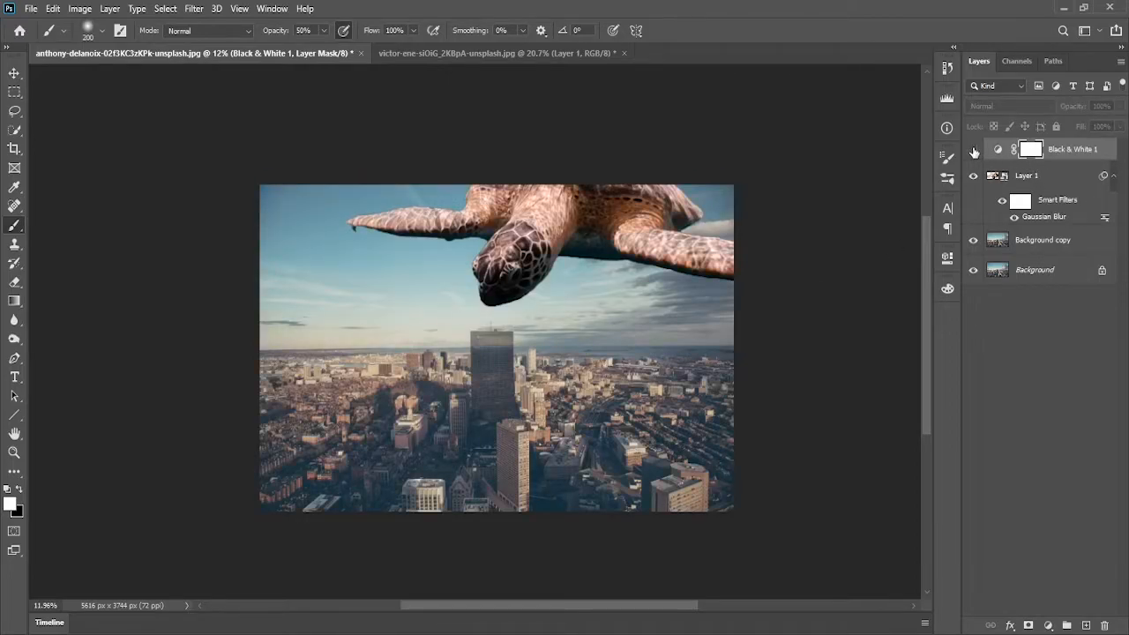
left_click(974, 151)
left_click(974, 151)
left_click(974, 151)
left_click(974, 151)
left_click(974, 151)
left_click(1015, 176)
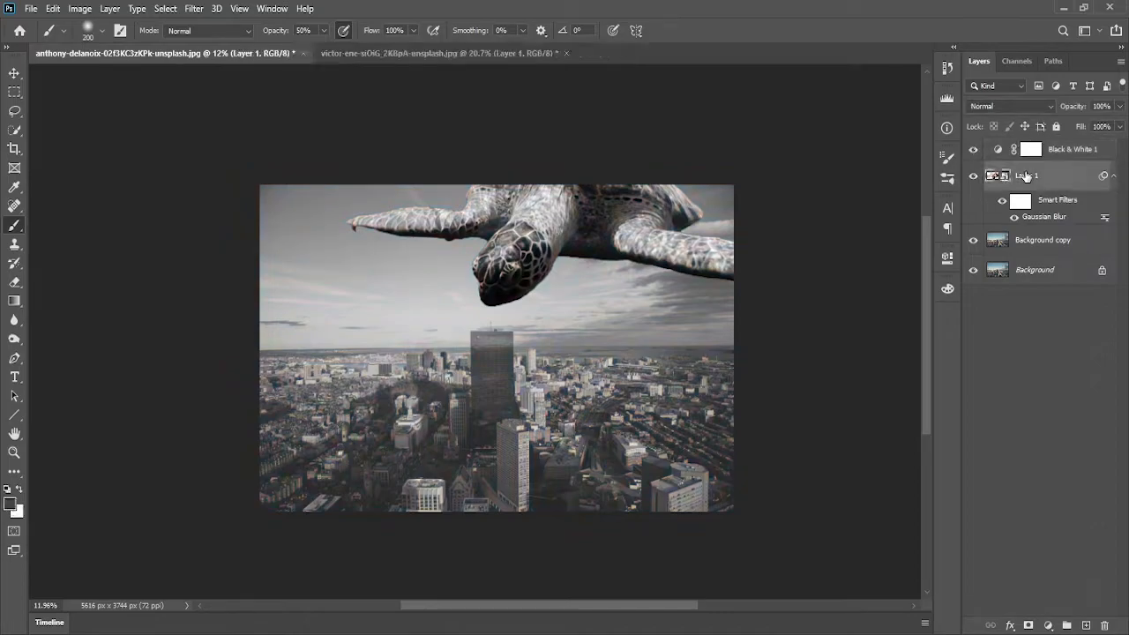
left_click(974, 151)
left_click(974, 151)
Add a Levels adjustment layer above the turtle layer and clip it to the turtle
left_click(1048, 626)
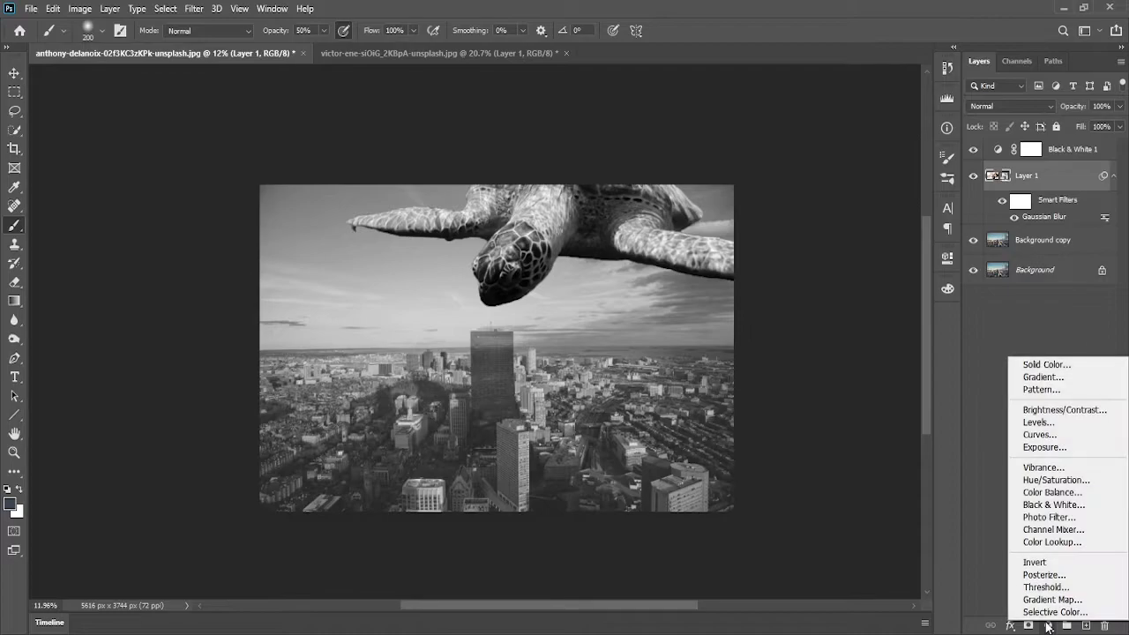
left_click(1061, 424)
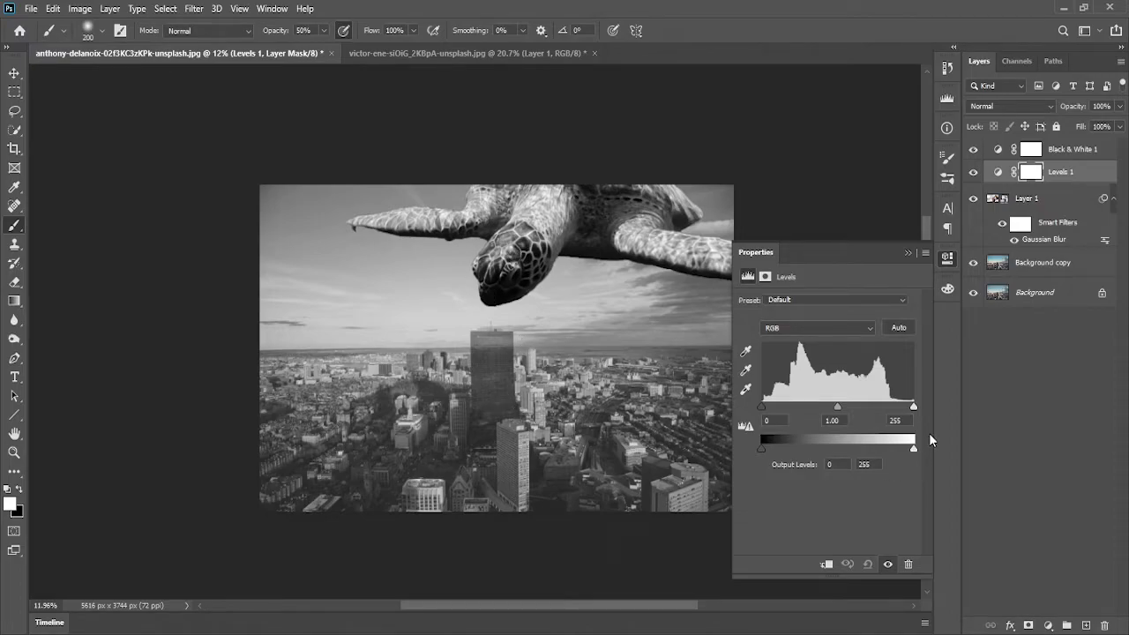
mouse_move(914, 407)
left_mouse_down()
mouse_move(883, 427)
mouse_move(919, 420)
left_mouse_up()
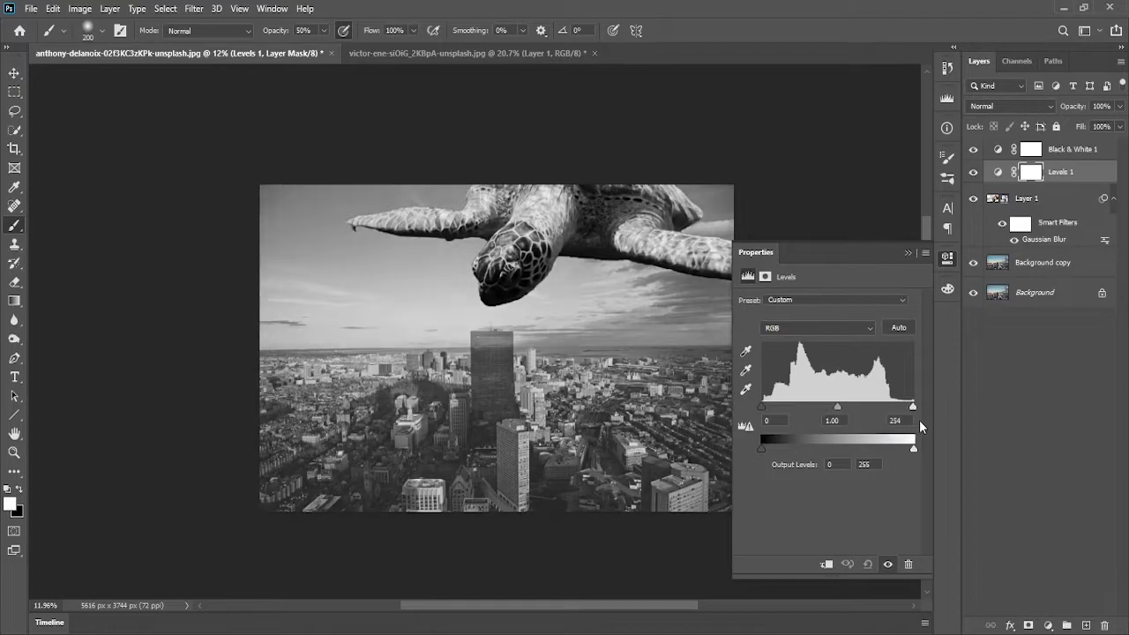
left_click(826, 565)
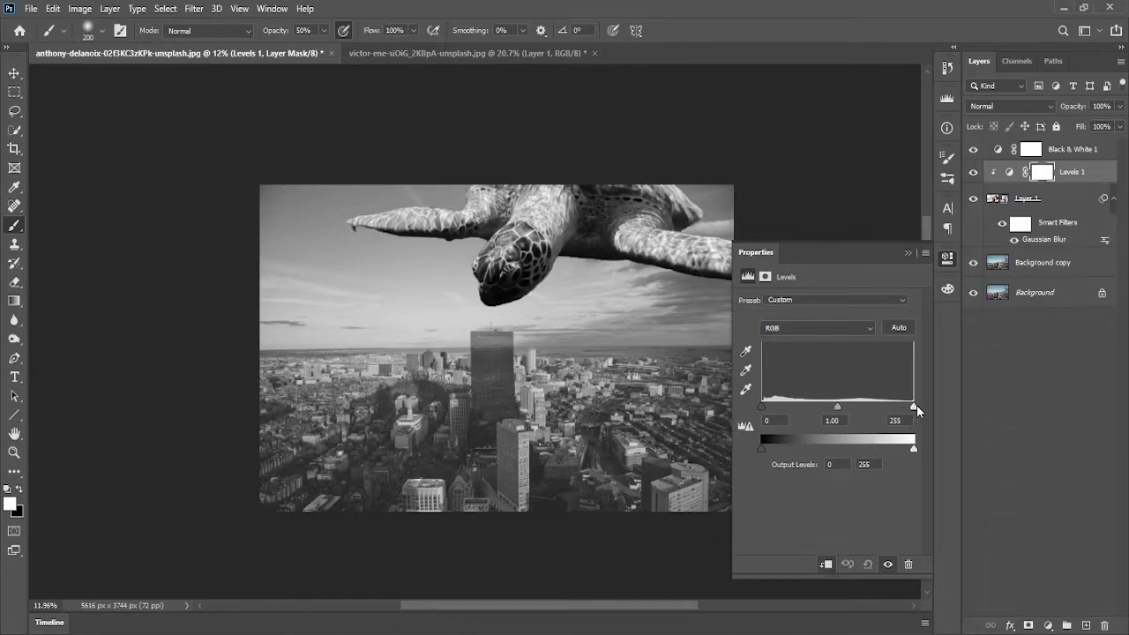
Set the clipped Levels output black to 8 and output white to 217
mouse_move(918, 405)
left_mouse_down()
mouse_move(897, 411)
mouse_move(913, 407)
left_mouse_up()
left_click_drag(914, 449, 894, 453)
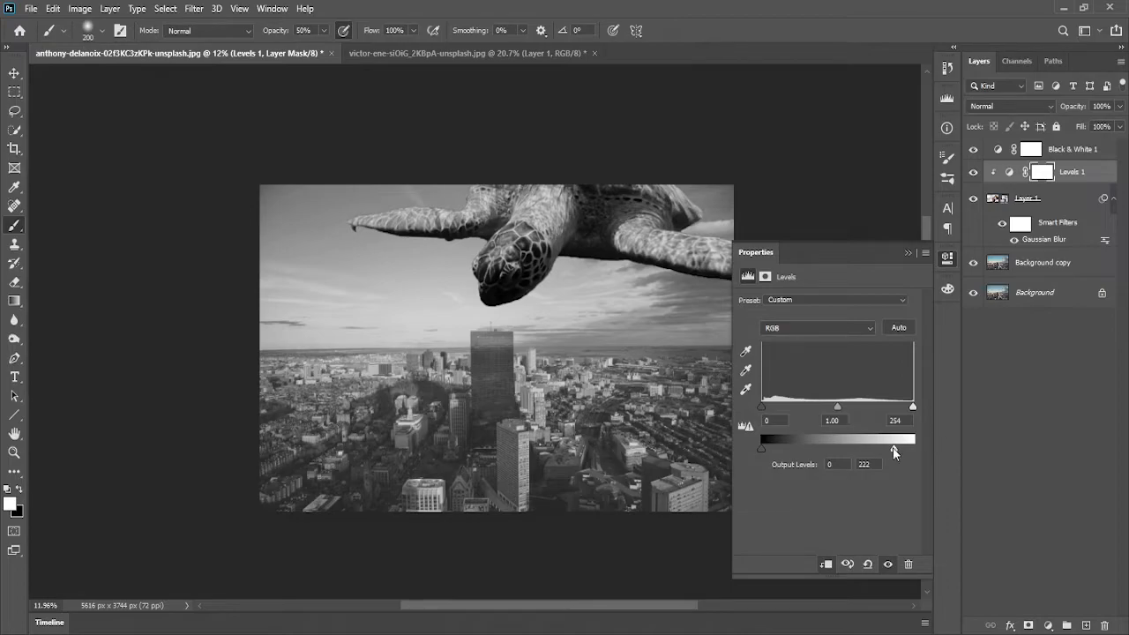
left_click_drag(764, 450, 770, 450)
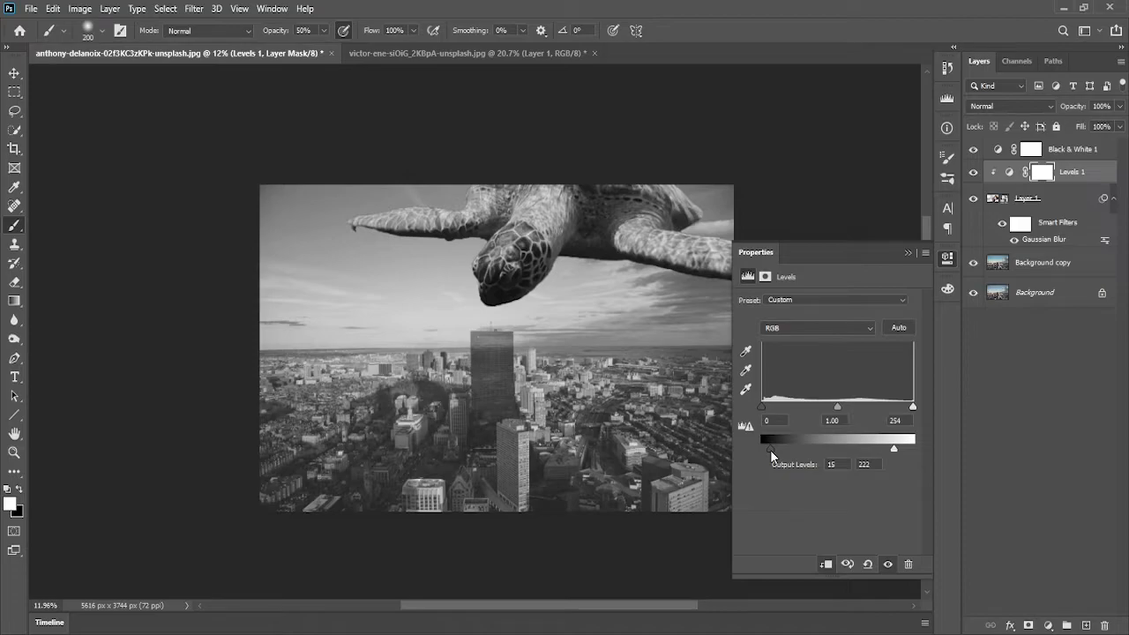
left_click_drag(771, 451, 765, 453)
mouse_move(894, 448)
left_mouse_down()
mouse_move(905, 448)
mouse_move(882, 450)
mouse_move(892, 453)
left_mouse_up()
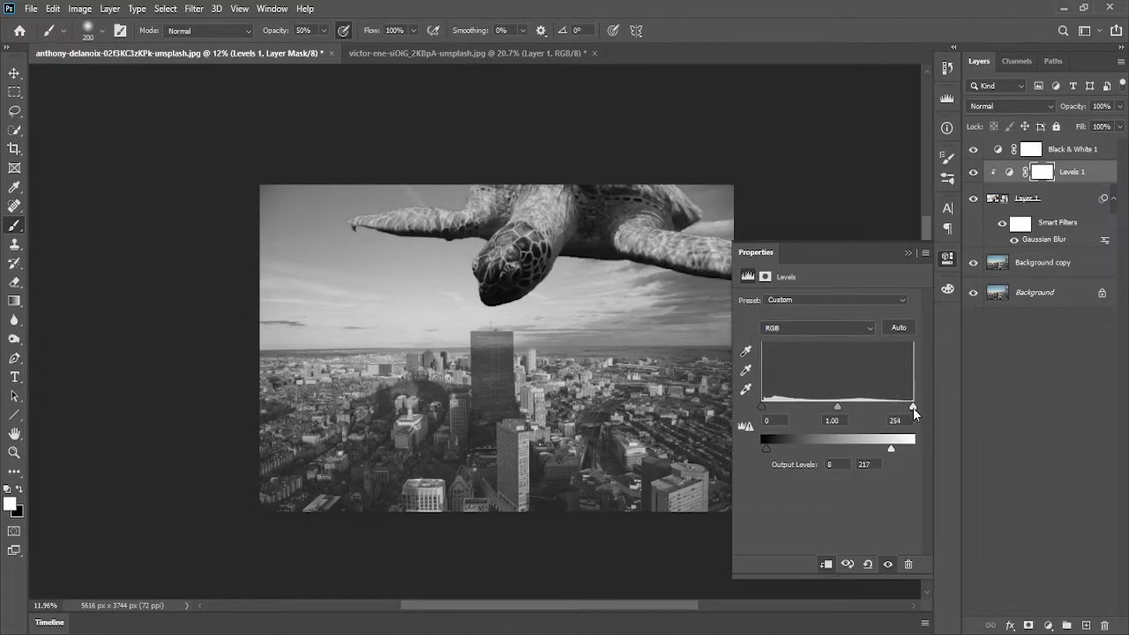
Set the Levels input white point to 243 and the output white level to 196
left_click_drag(913, 407, 907, 410)
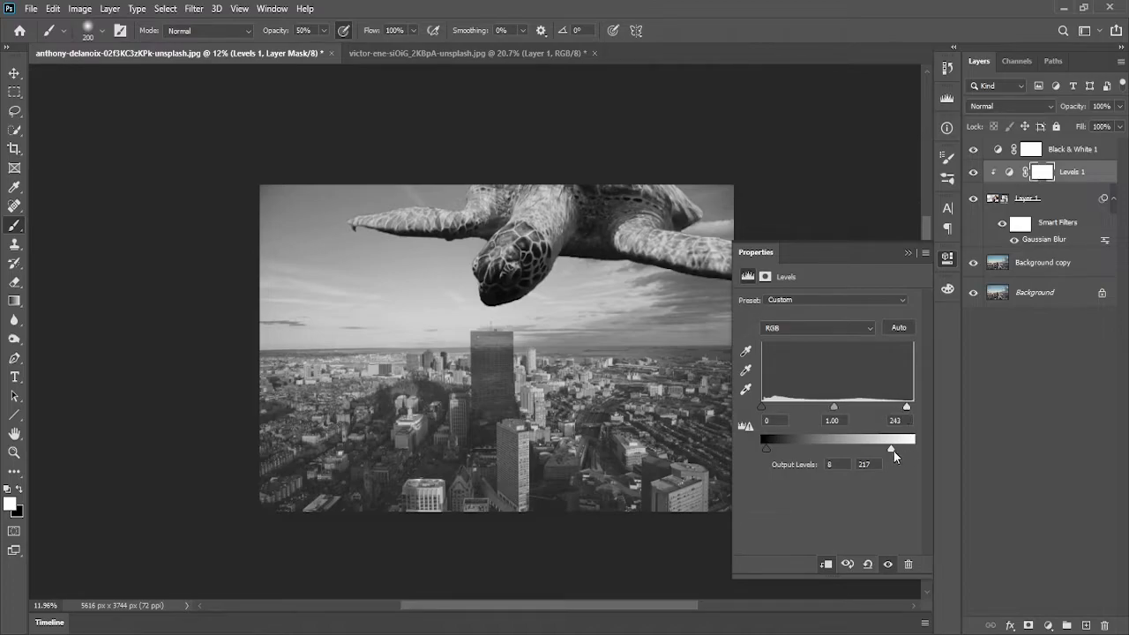
left_click_drag(893, 450, 881, 450)
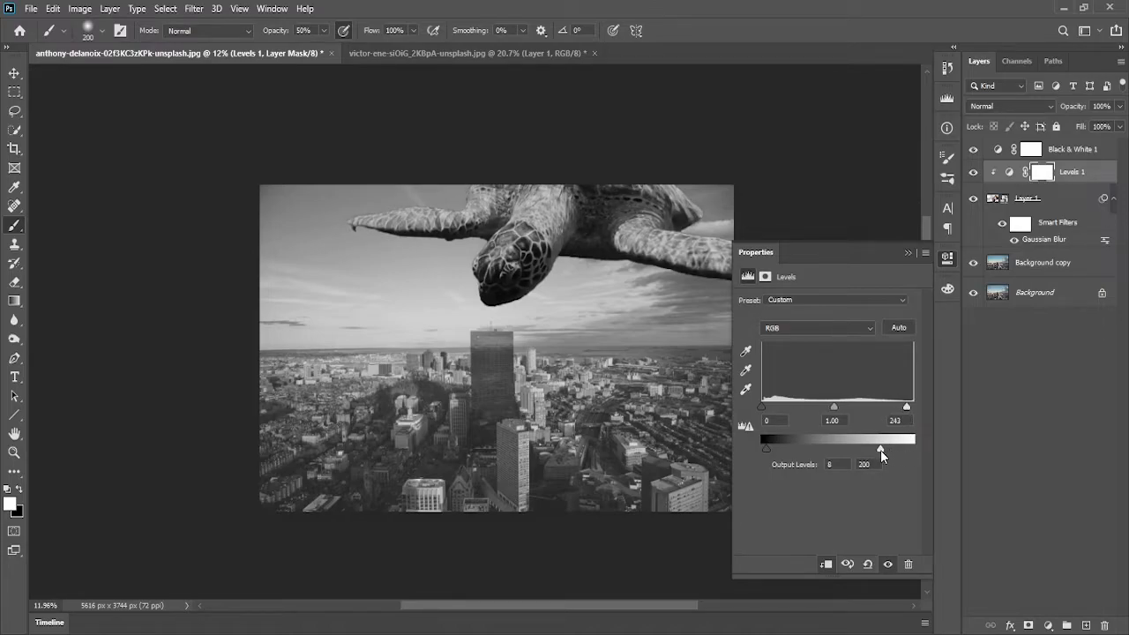
left_click_drag(883, 453, 894, 451)
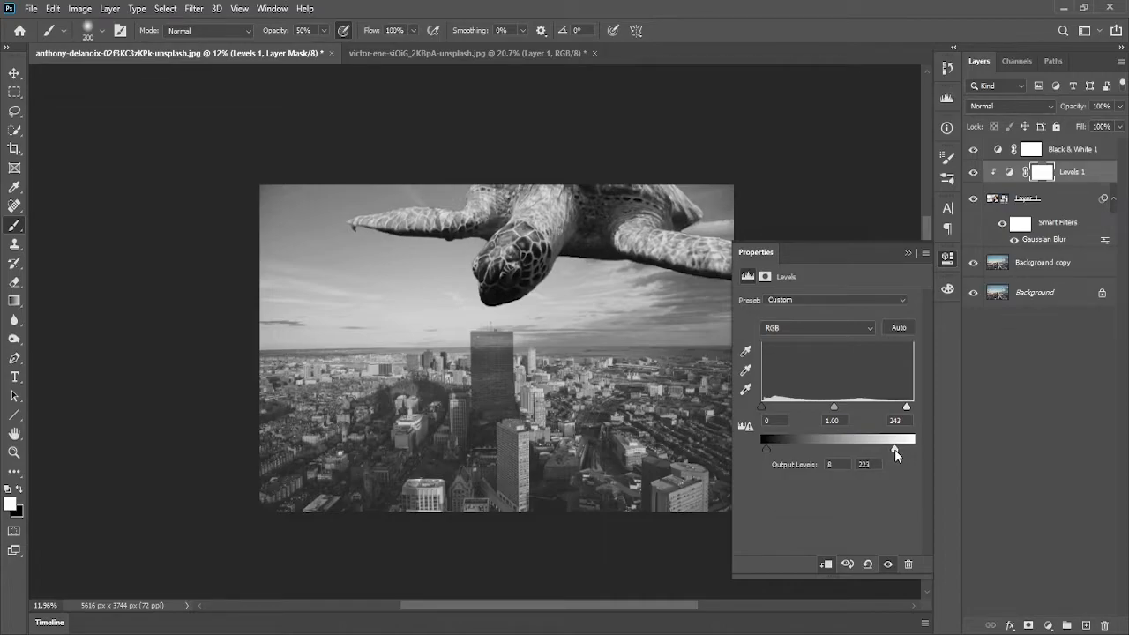
left_click_drag(895, 449, 890, 450)
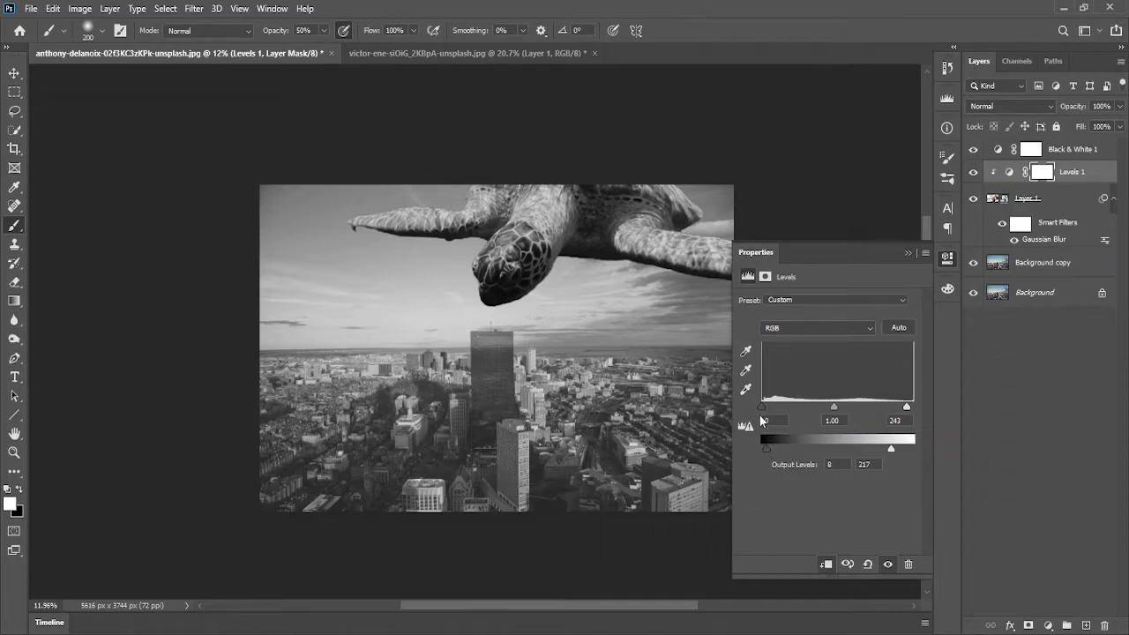
left_click_drag(764, 410, 761, 413)
mouse_move(891, 448)
left_mouse_down()
mouse_move(902, 452)
mouse_move(873, 454)
left_mouse_up()
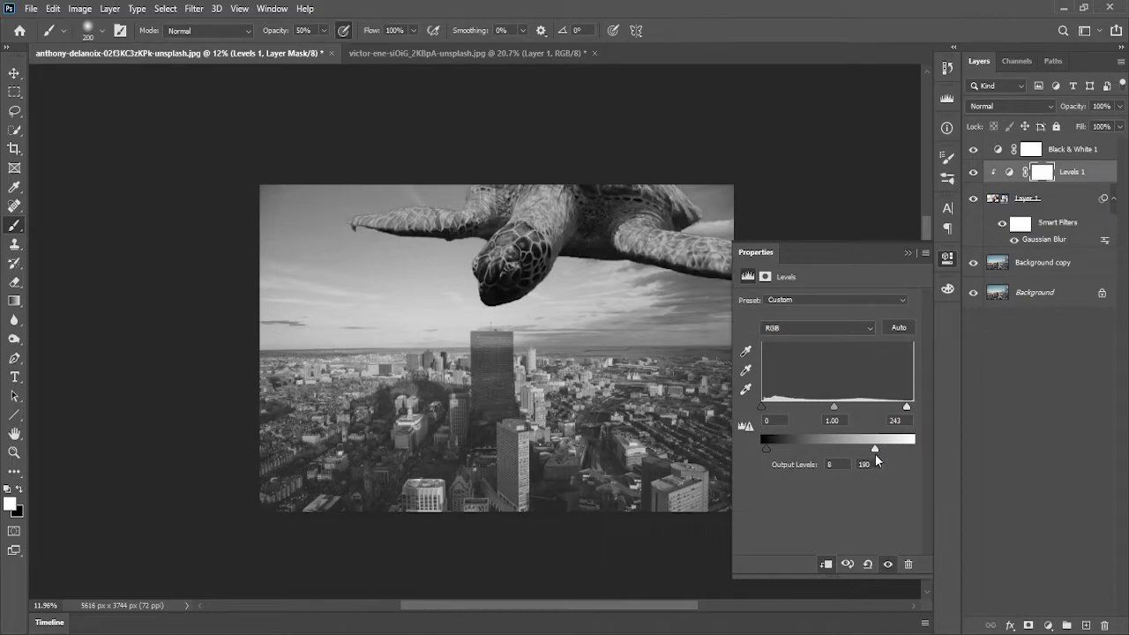
left_click_drag(876, 454, 887, 455)
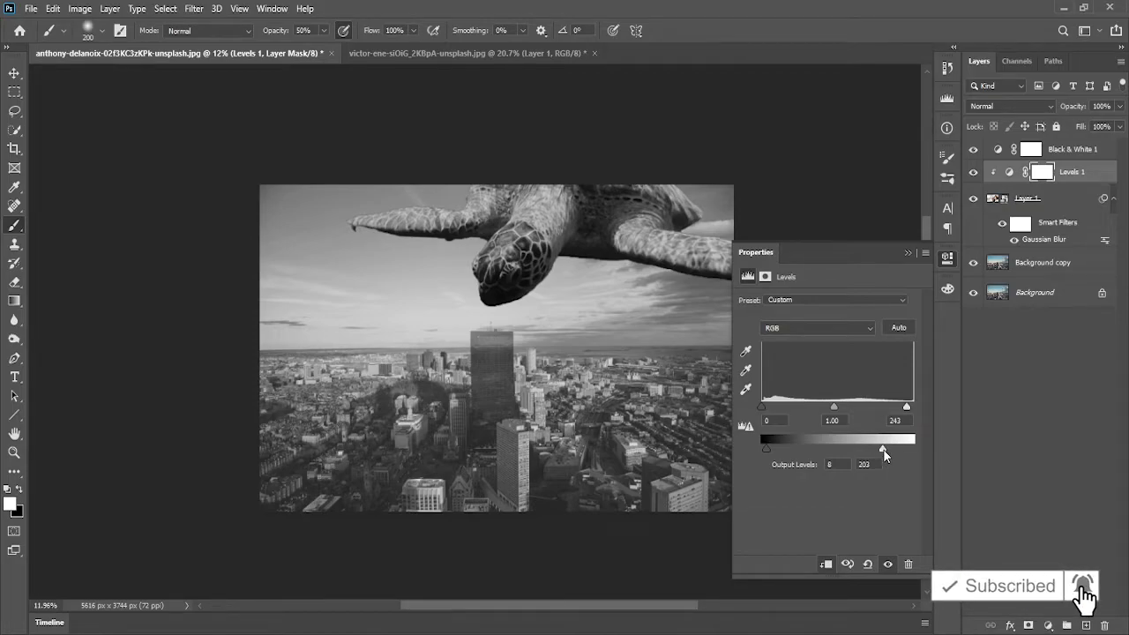
mouse_move(884, 449)
left_mouse_down()
mouse_move(893, 450)
mouse_move(878, 450)
left_mouse_up()
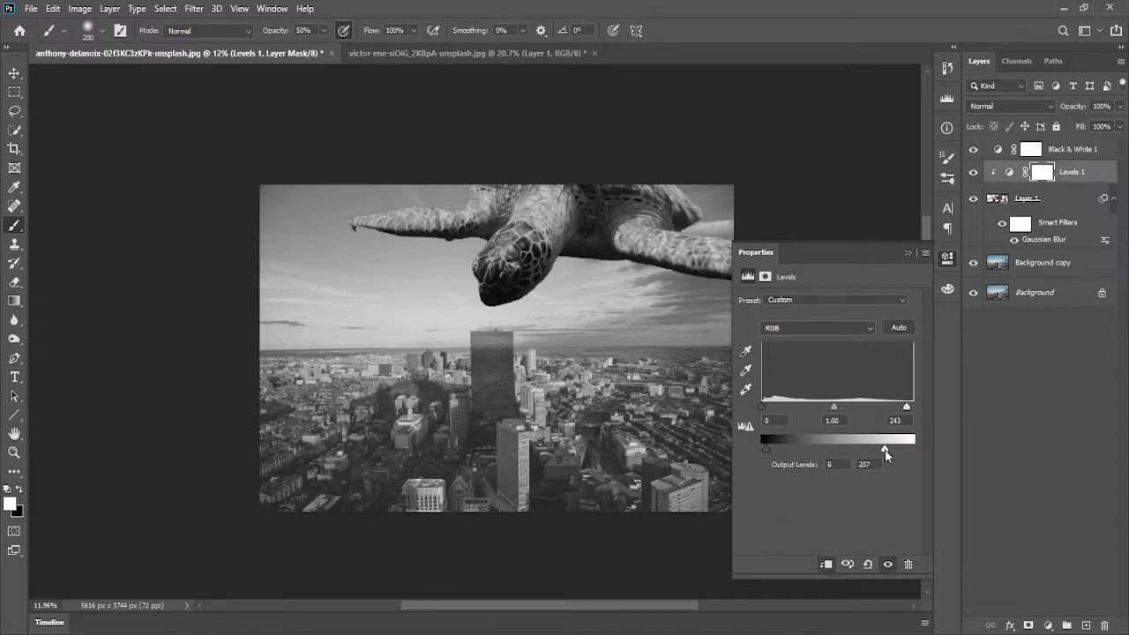
left_click_drag(884, 450, 874, 450)
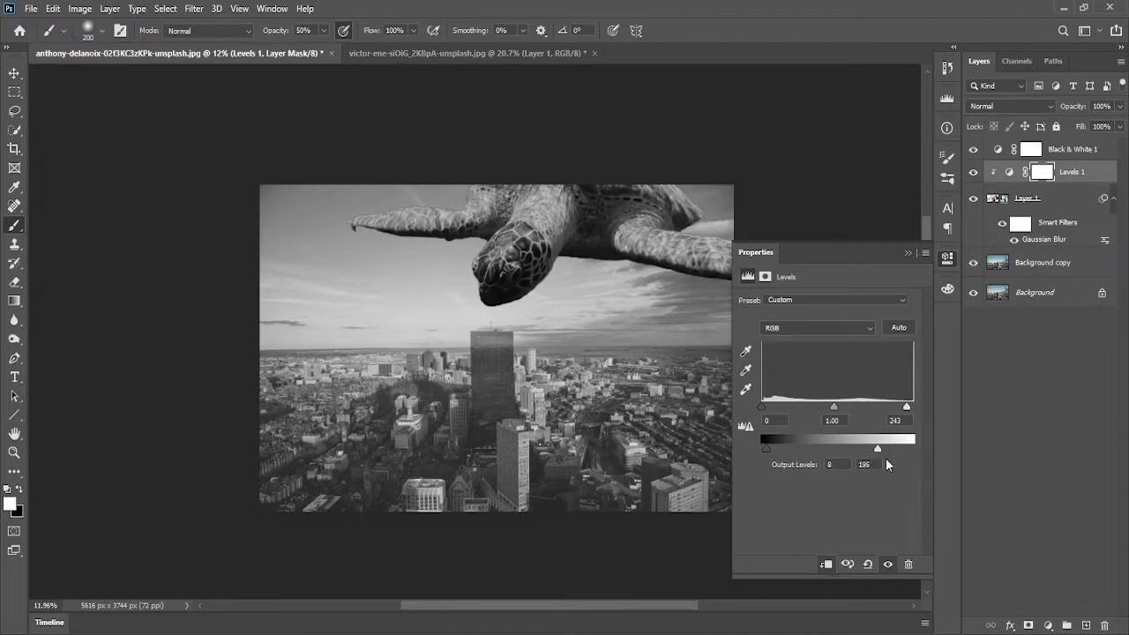
Nudge the Levels midtone and output black sliders slightly, then close the adjustment properties
mouse_move(835, 410)
left_mouse_down()
mouse_move(824, 414)
mouse_move(834, 413)
left_mouse_up()
left_click_drag(767, 450, 772, 455)
left_click(907, 253)
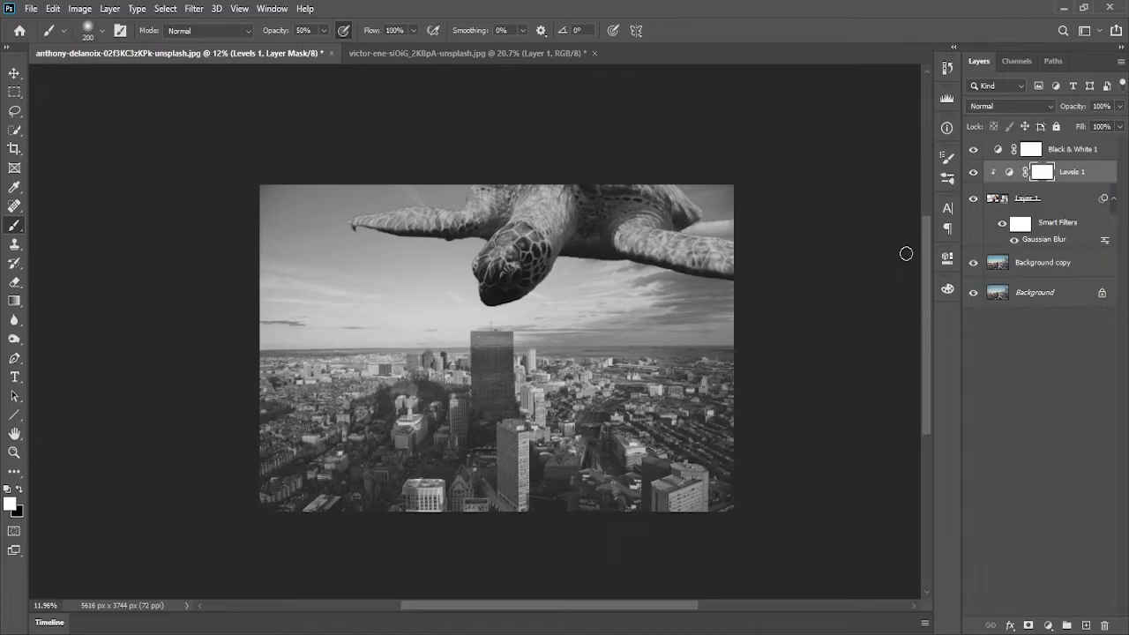
Toggle the Levels layer's visibility repeatedly to compare the turtle with and without the adjustment
left_click(973, 177)
left_click(972, 176)
left_click(972, 177)
left_click(972, 176)
left_click(972, 176)
left_click(972, 177)
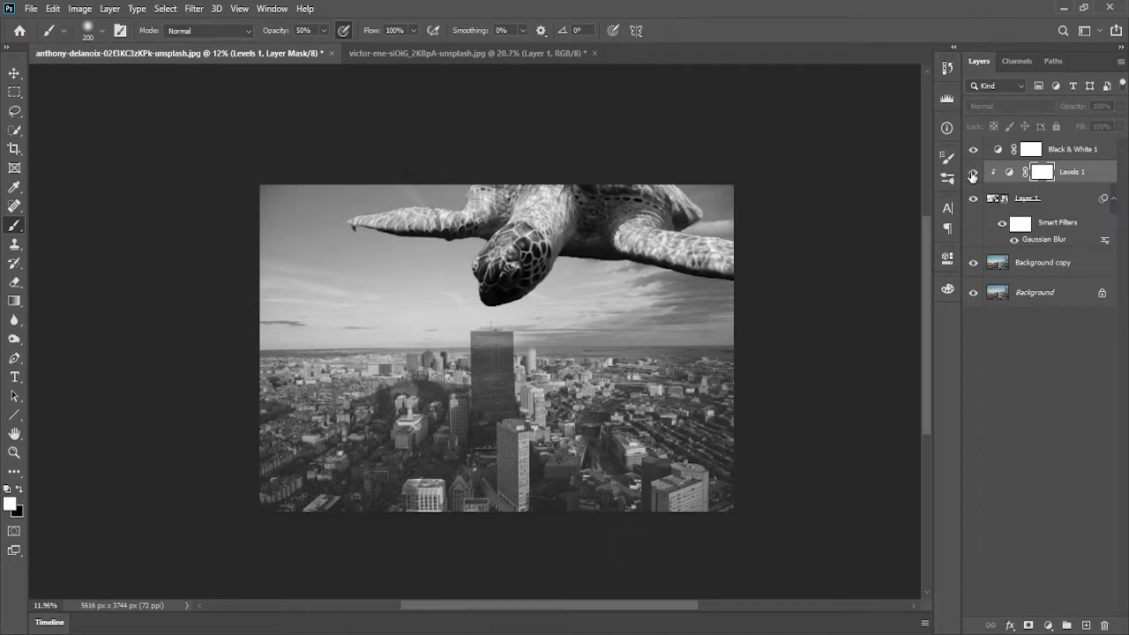
left_click(972, 176)
left_click(972, 177)
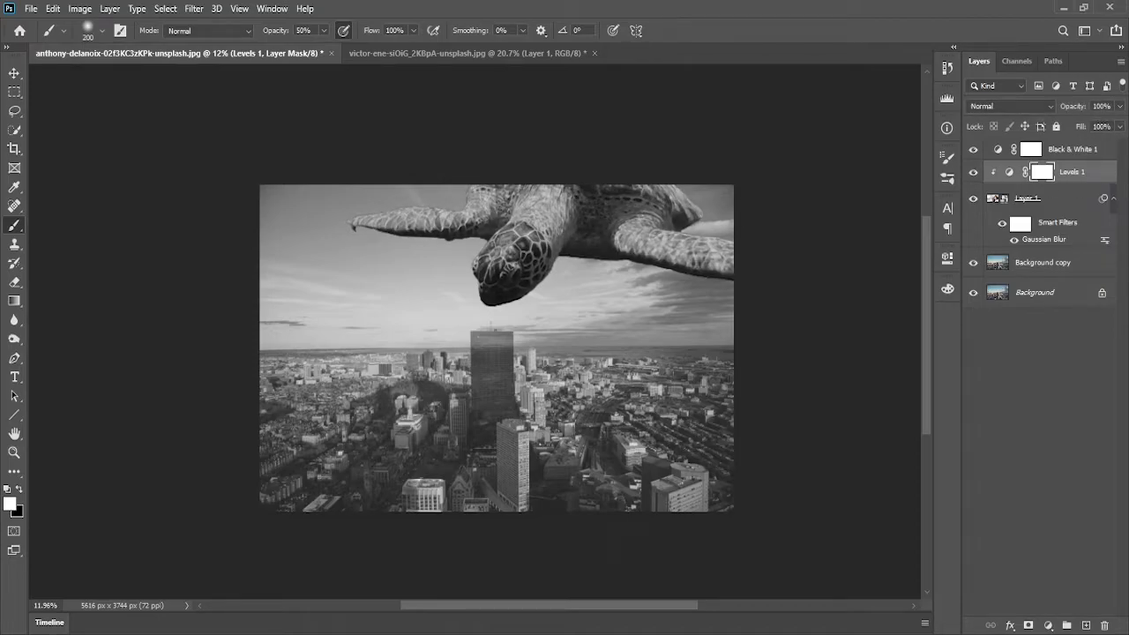
Hide the Black & White adjustment layer to return the composite to color
left_click(1034, 379)
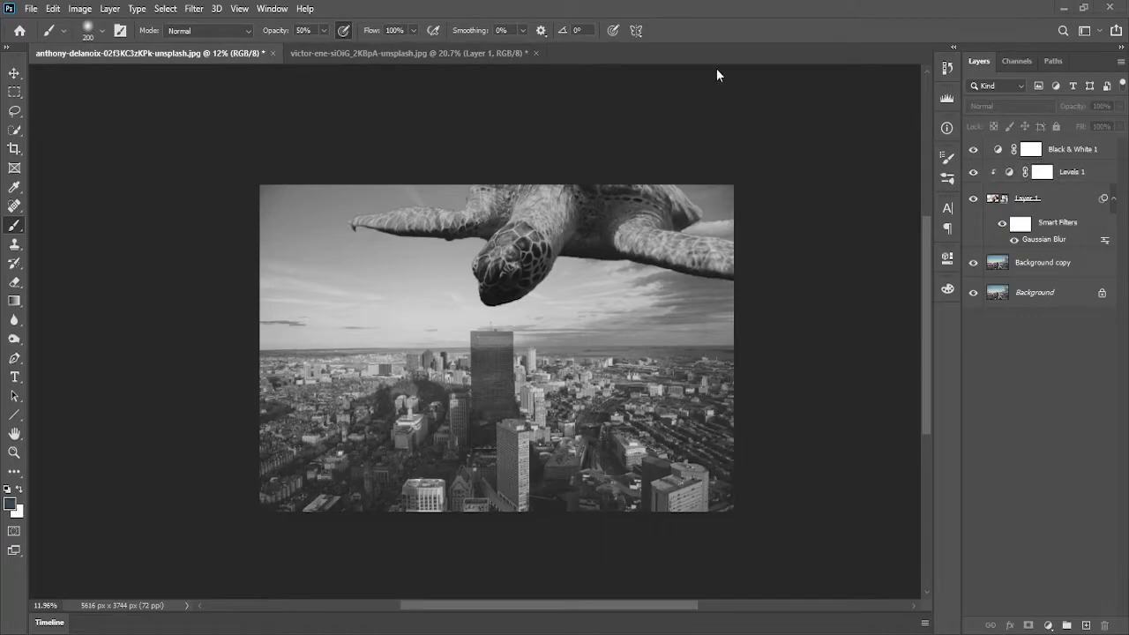
left_click(974, 151)
left_click(974, 155)
left_click(975, 156)
left_click(975, 156)
left_click(975, 155)
left_click(974, 156)
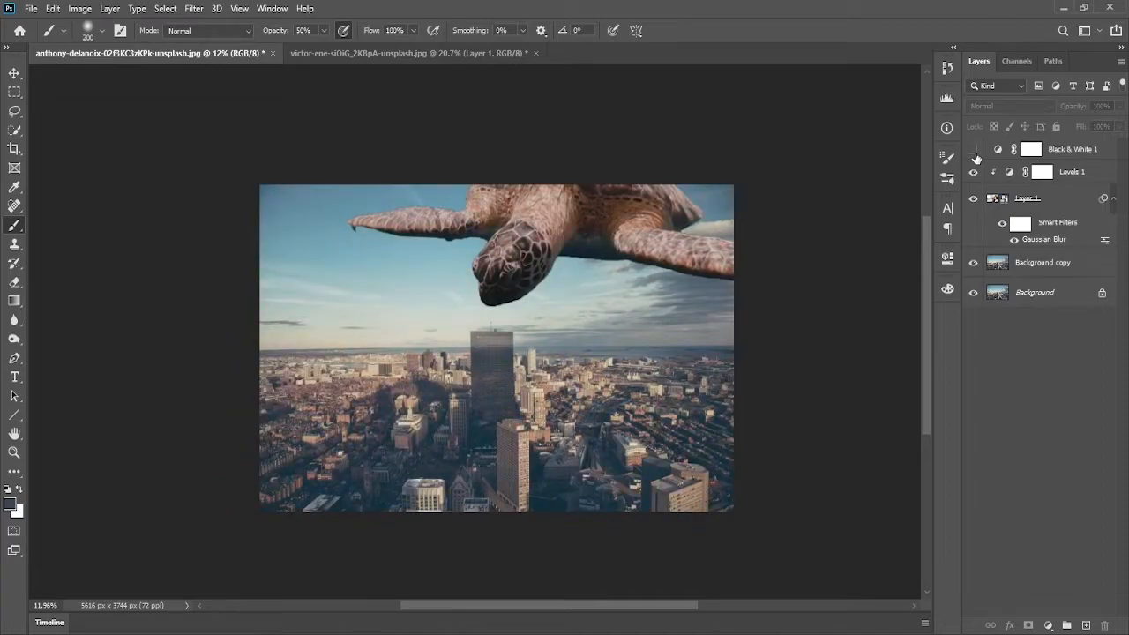
scroll(576, 327, "down", 2)
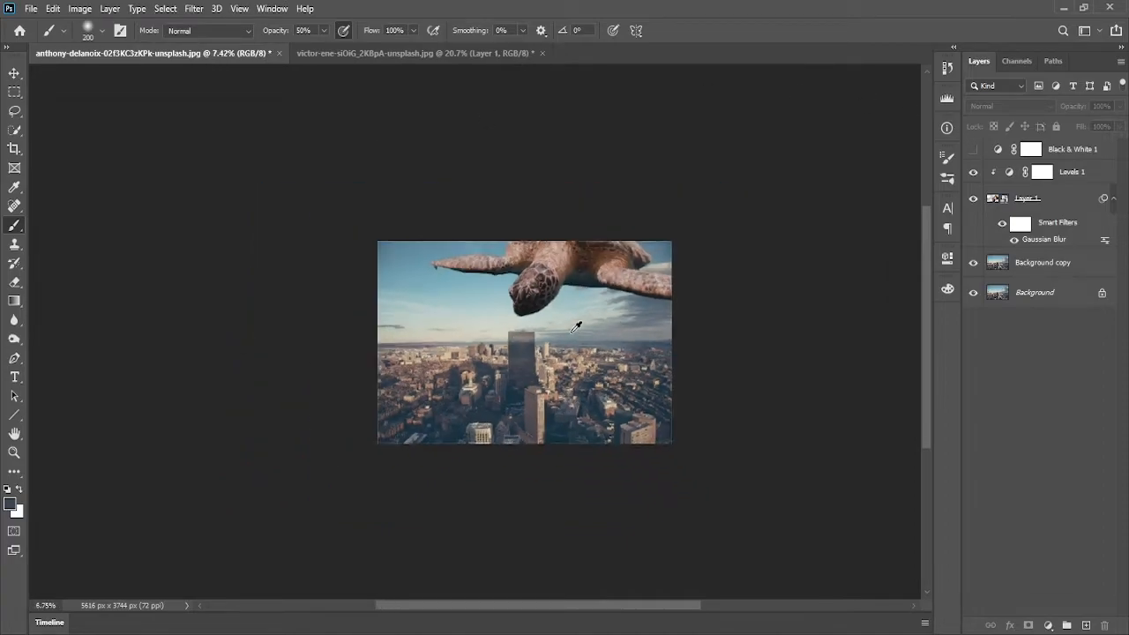
scroll(579, 330, "up", 3)
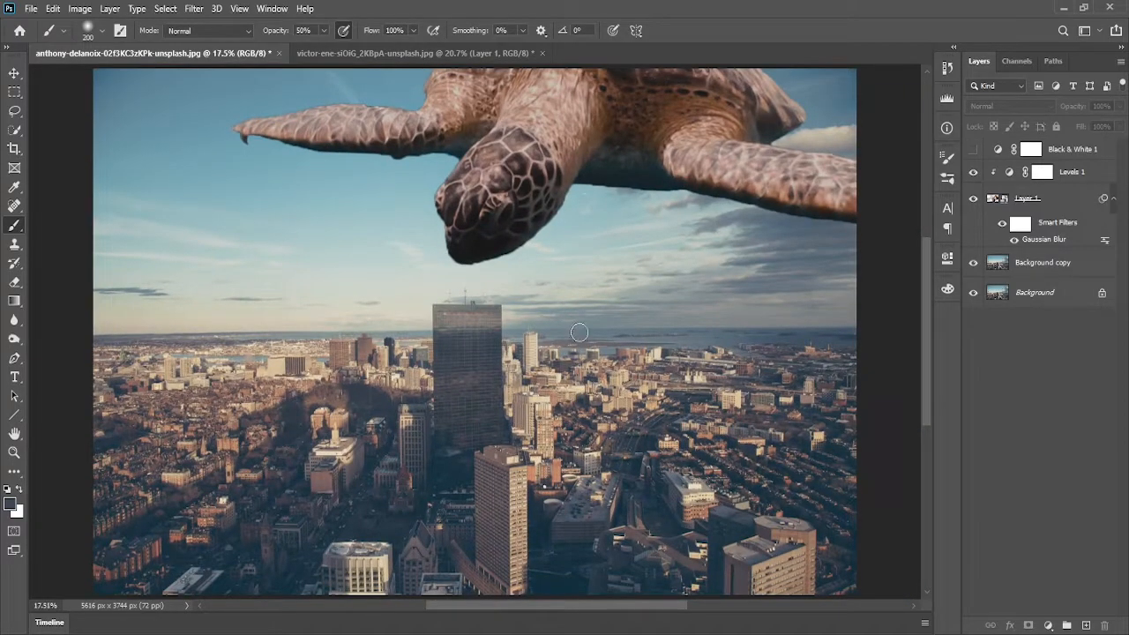
scroll(579, 332, "down", 1)
scroll(533, 281, "down", 1)
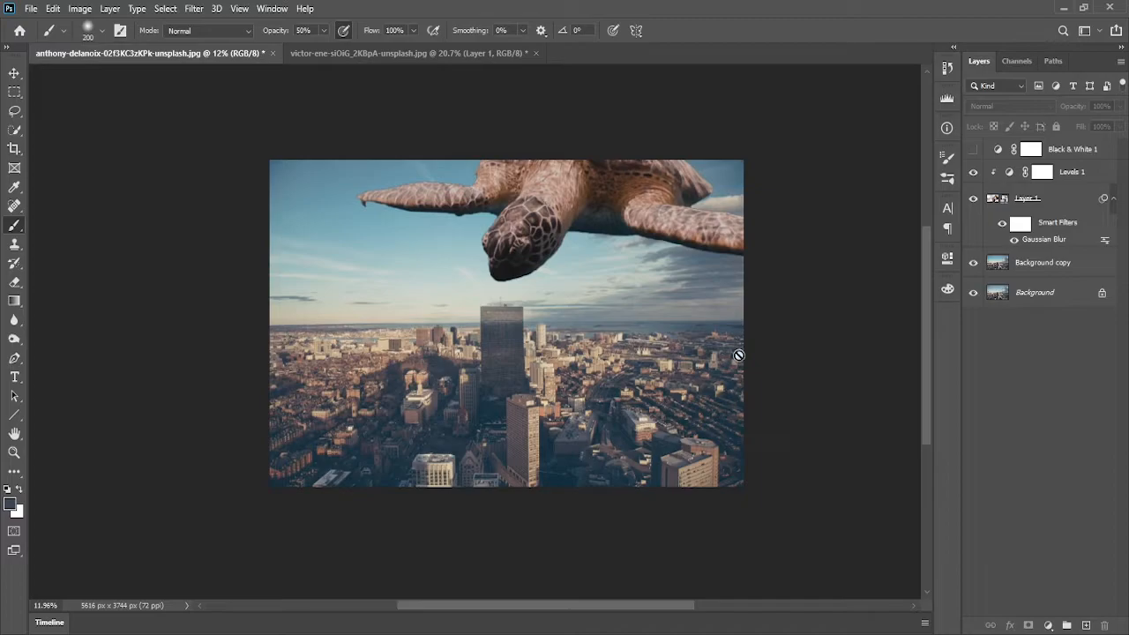
Add a Hue/Saturation adjustment layer above the Levels layer and clip it to the turtle
left_click(1057, 203)
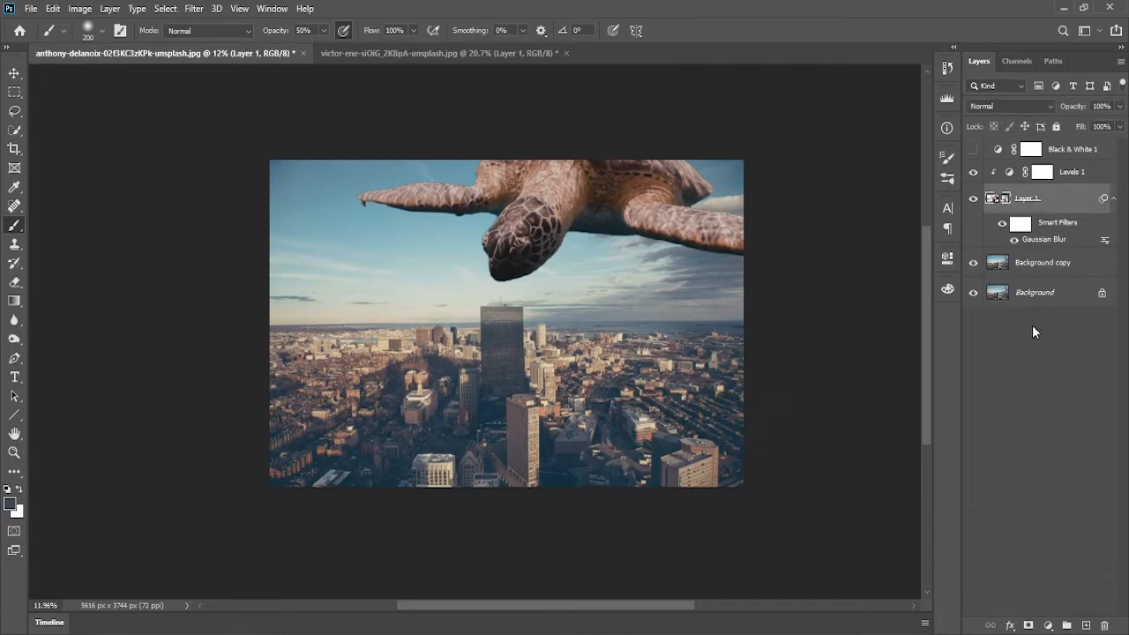
left_click(1091, 178)
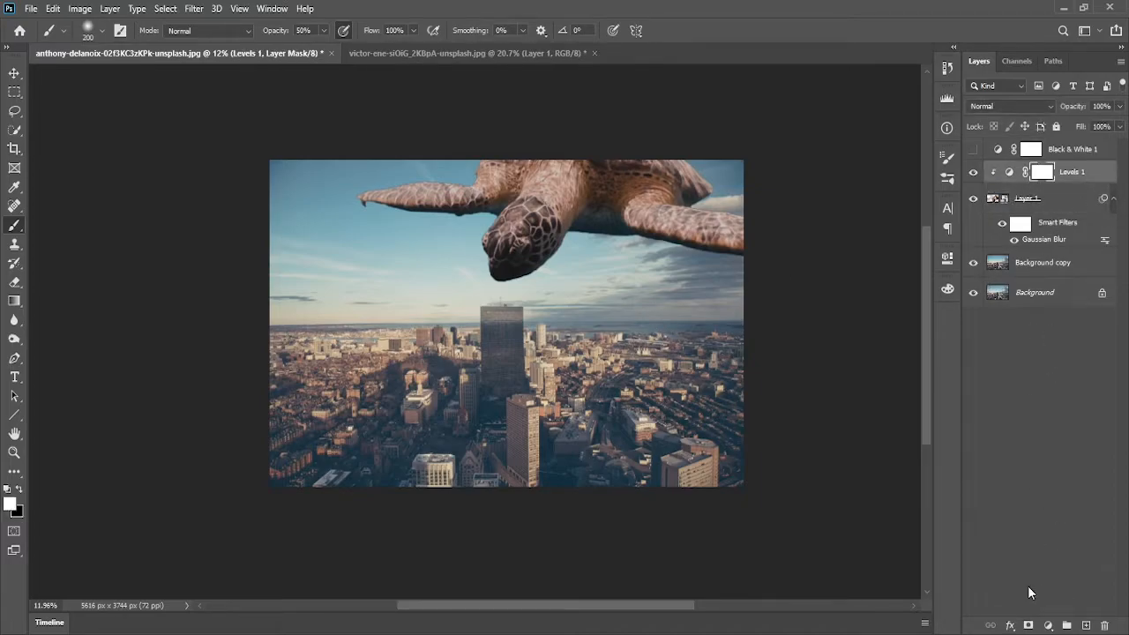
left_click(1050, 626)
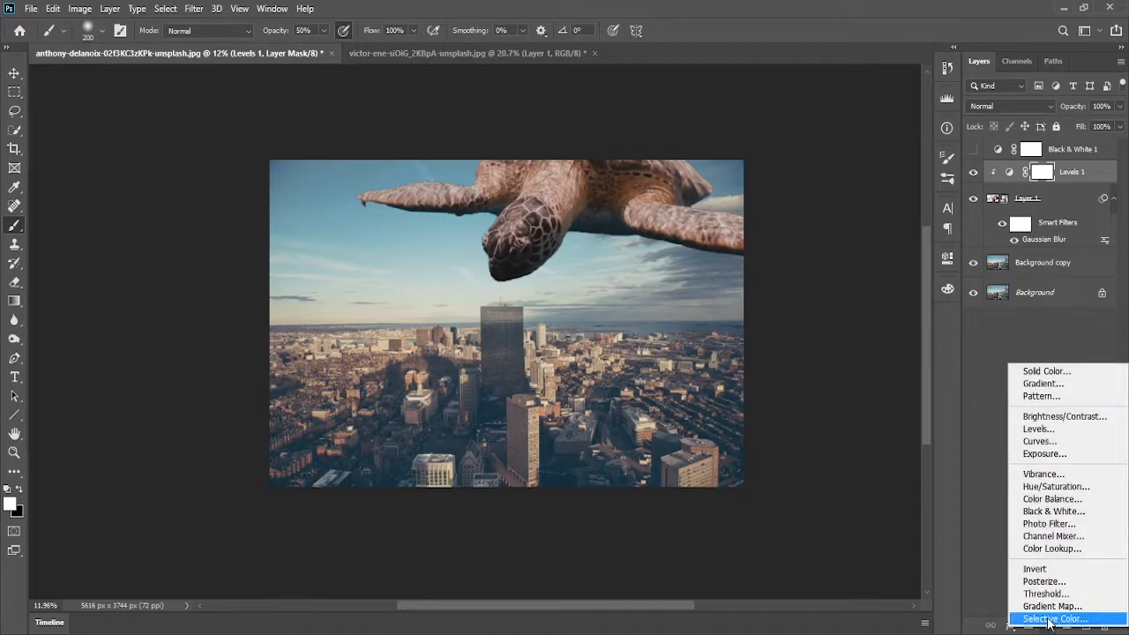
left_click(1069, 489)
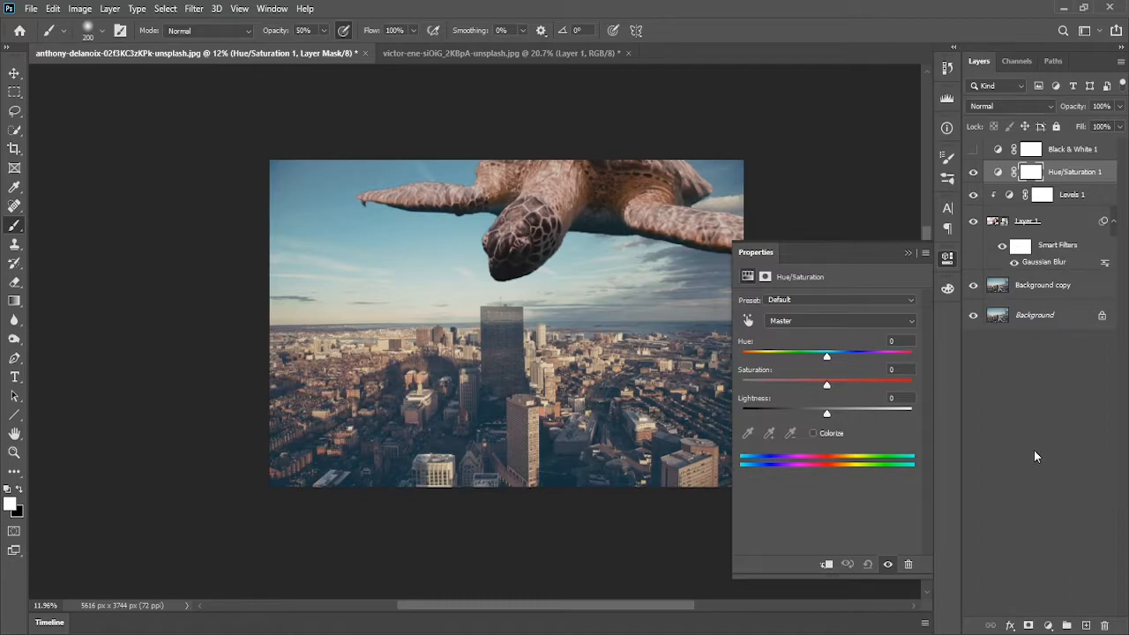
scroll(556, 298, "down", 2)
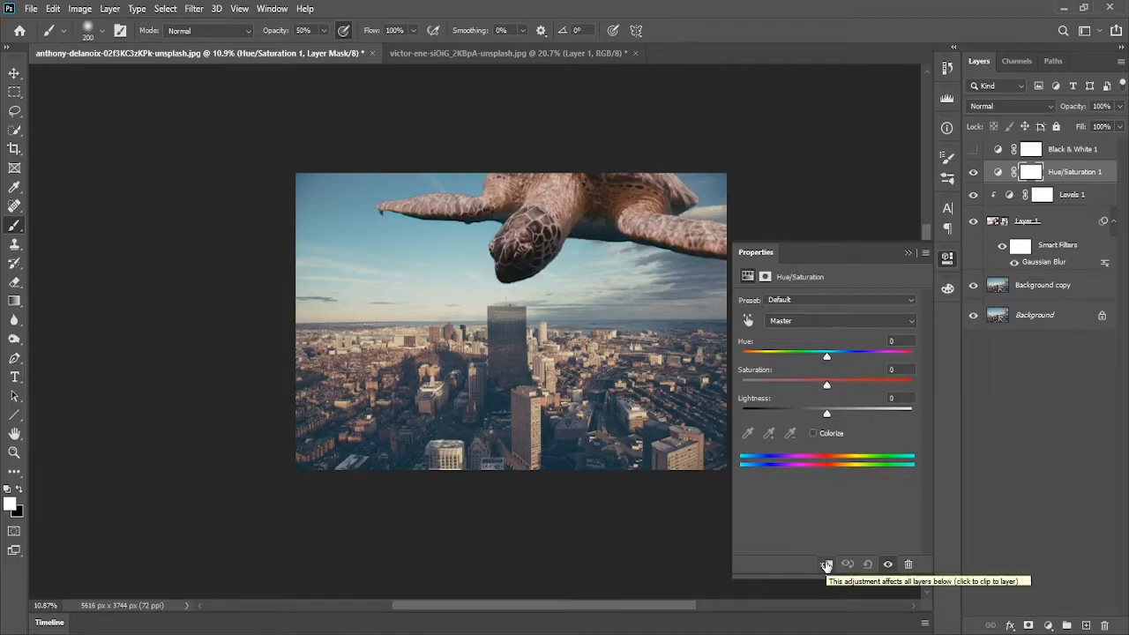
left_click(826, 565)
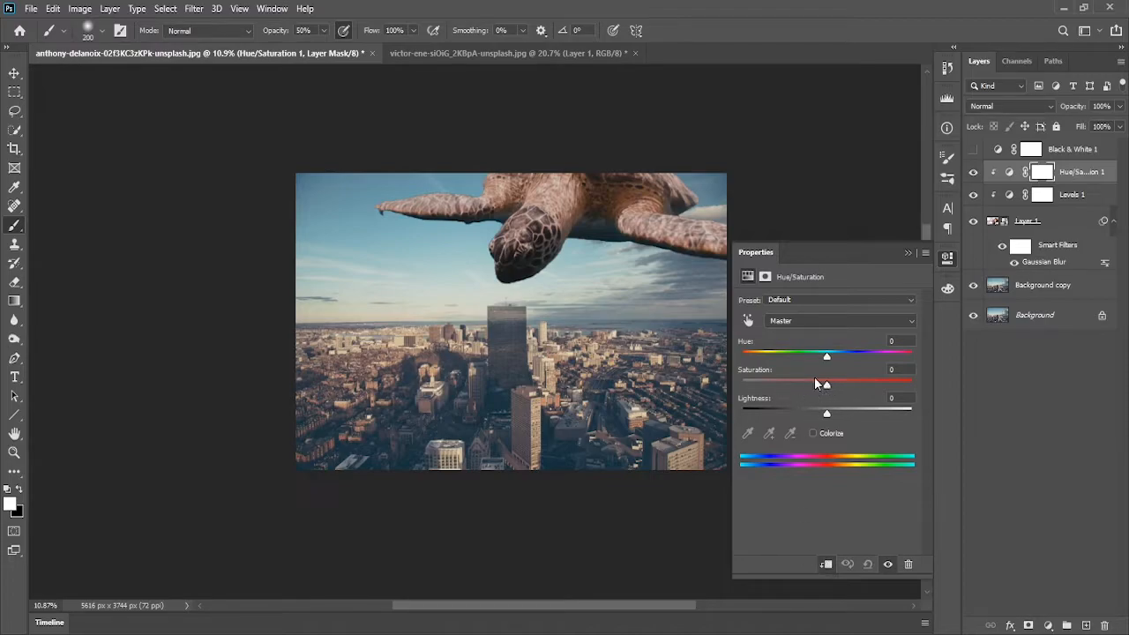
Set the clipped Hue/Saturation layer's saturation to -30 and close its properties
mouse_move(828, 393)
left_mouse_down()
mouse_move(812, 392)
mouse_move(908, 383)
mouse_move(764, 383)
mouse_move(816, 388)
left_mouse_up()
mouse_move(818, 385)
left_mouse_down()
mouse_move(831, 388)
mouse_move(809, 388)
mouse_move(823, 397)
left_mouse_up()
left_click_drag(824, 389, 807, 388)
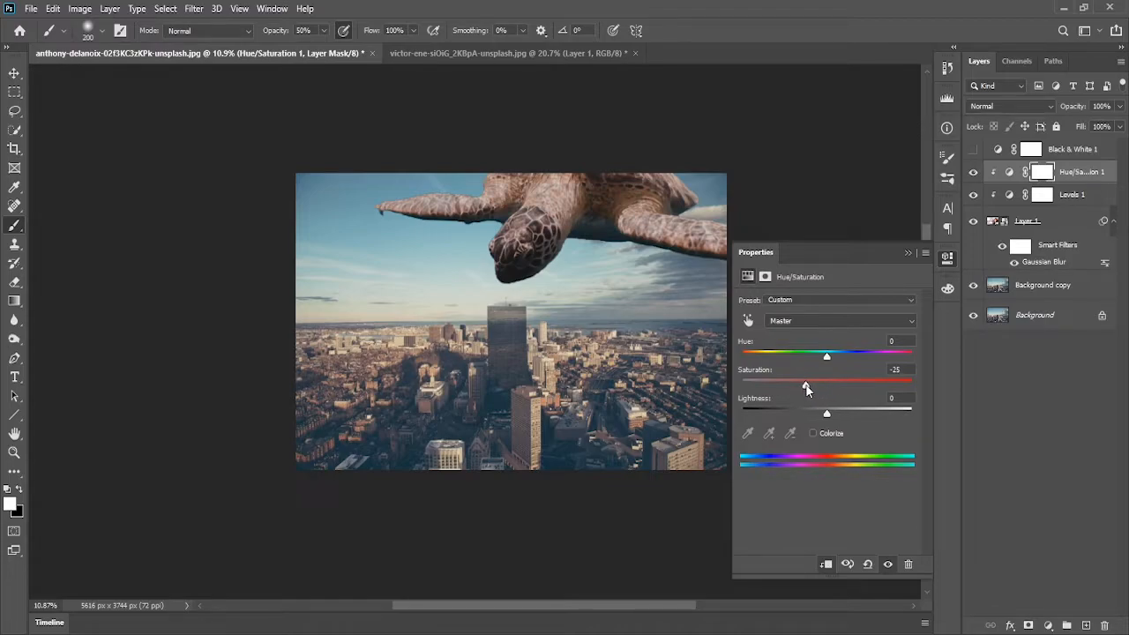
scroll(596, 354, "down", 4)
scroll(593, 354, "up", 4)
scroll(591, 354, "down", 4)
left_click_drag(583, 340, 546, 294)
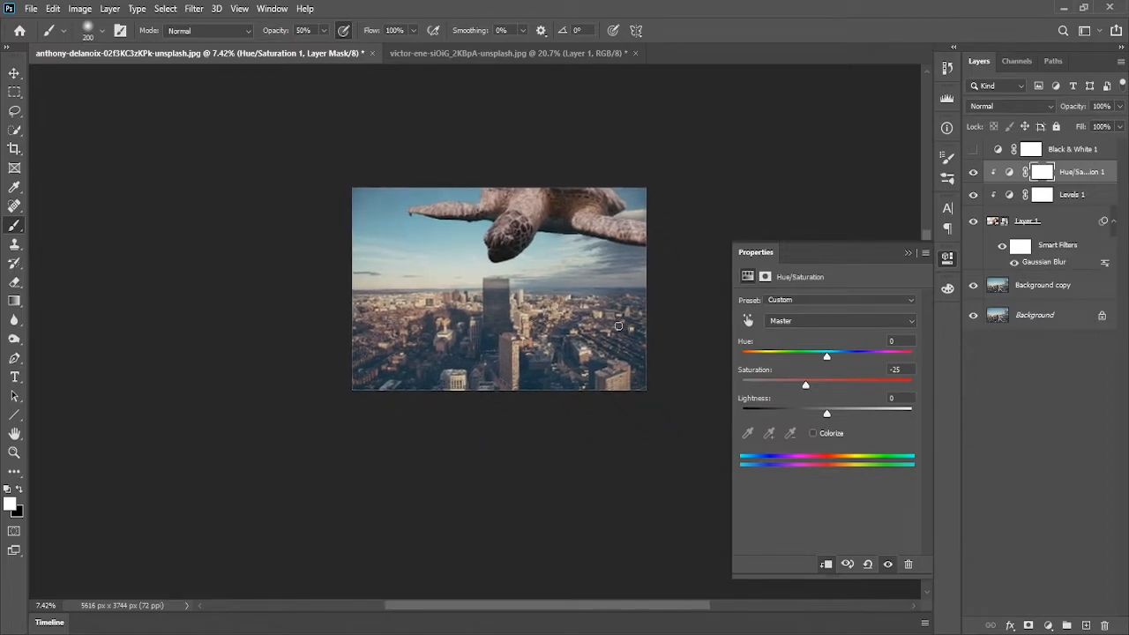
mouse_move(805, 387)
left_mouse_down()
mouse_move(788, 390)
mouse_move(814, 390)
mouse_move(803, 390)
left_mouse_up()
scroll(476, 328, "up", 5)
left_click_drag(612, 226, 537, 298)
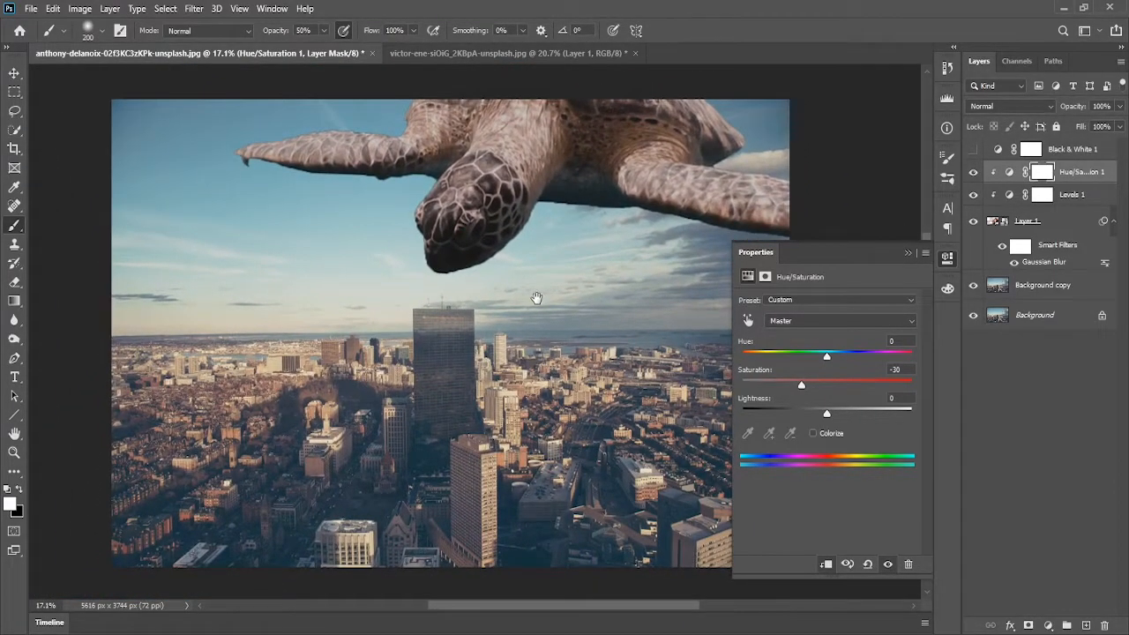
scroll(556, 306, "down", 2)
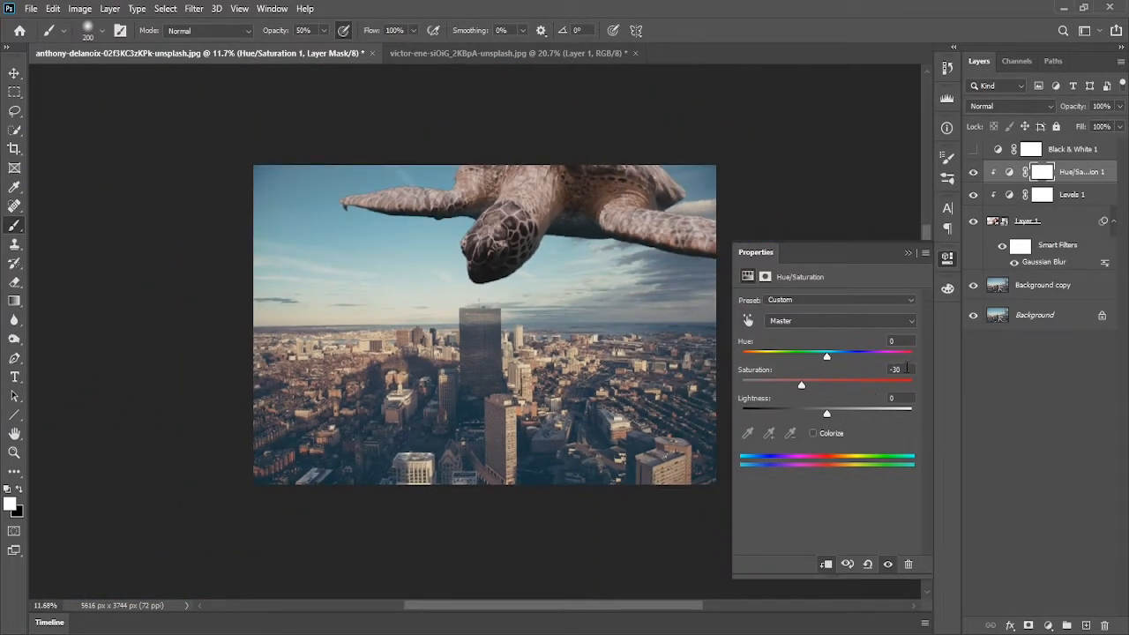
left_click_drag(802, 388, 808, 392)
mouse_move(804, 385)
left_mouse_down()
mouse_move(816, 390)
mouse_move(797, 390)
left_mouse_up()
left_click(879, 370)
type("-30")
key("Return")
key("Return")
left_click(908, 253)
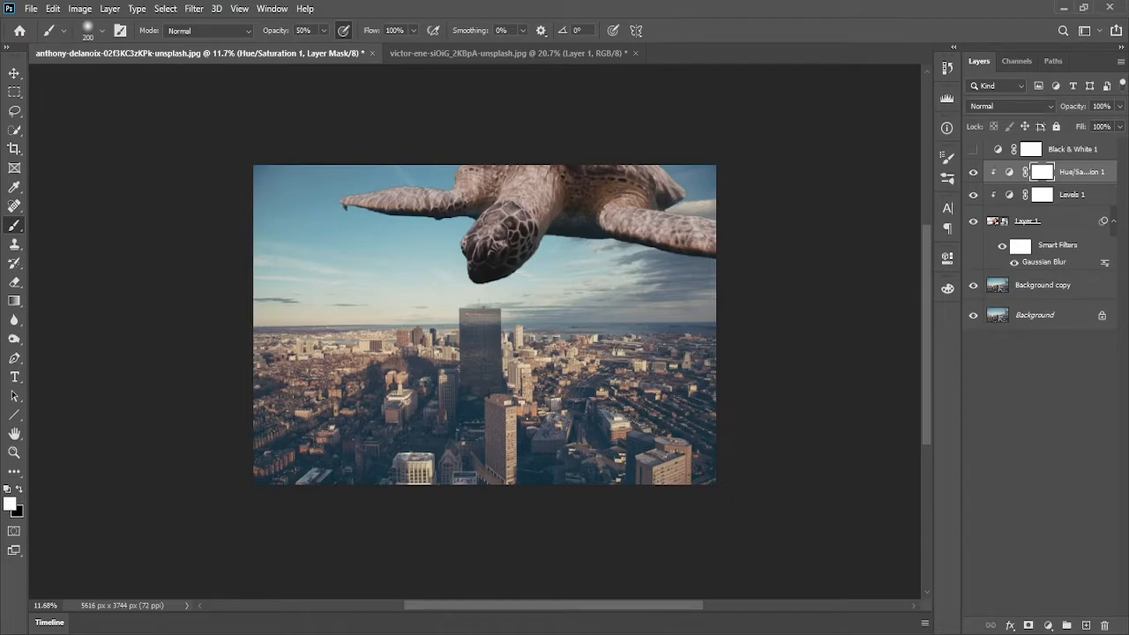
Create a new empty layer above the Hue/Saturation adjustment
key("ctrl+plus")
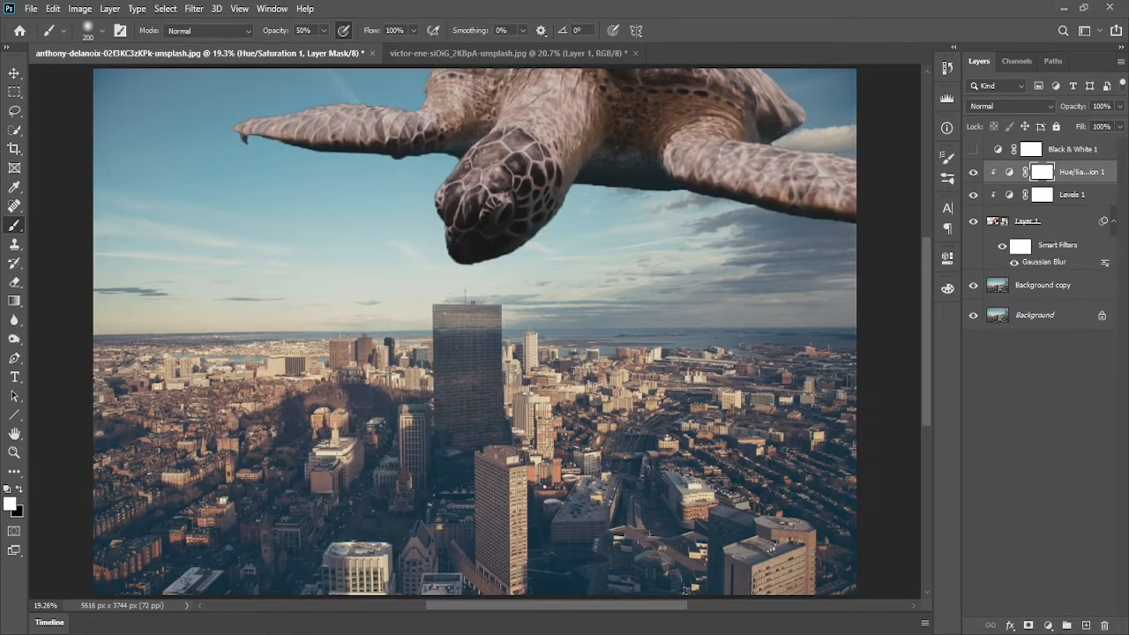
scroll(556, 275, "down", 1)
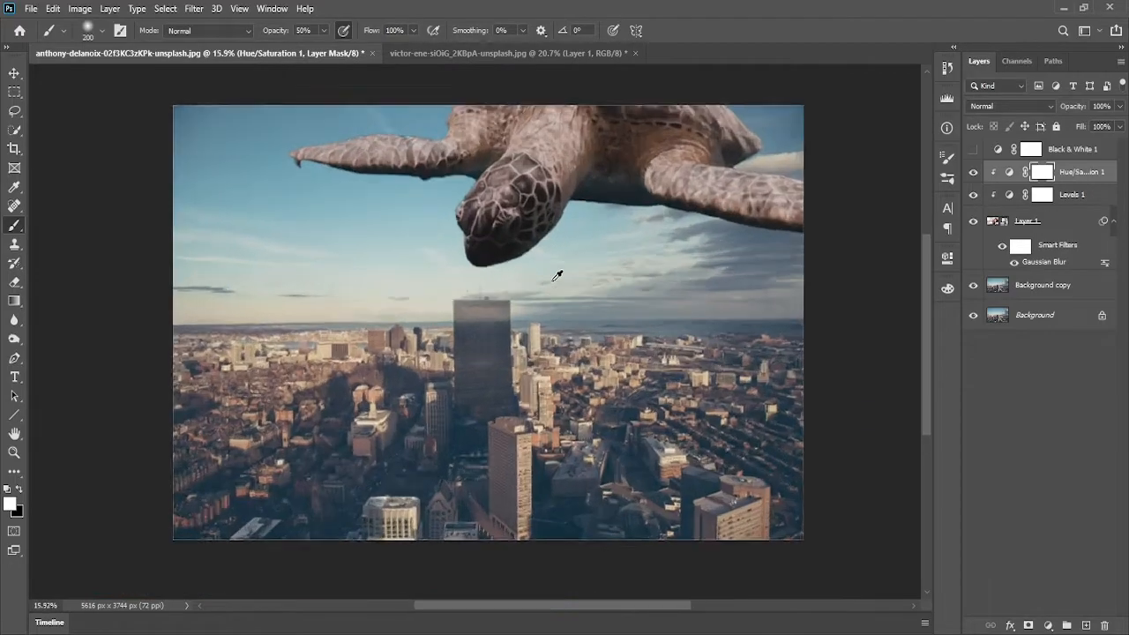
left_click_drag(595, 232, 608, 253)
scroll(592, 351, "down", 3)
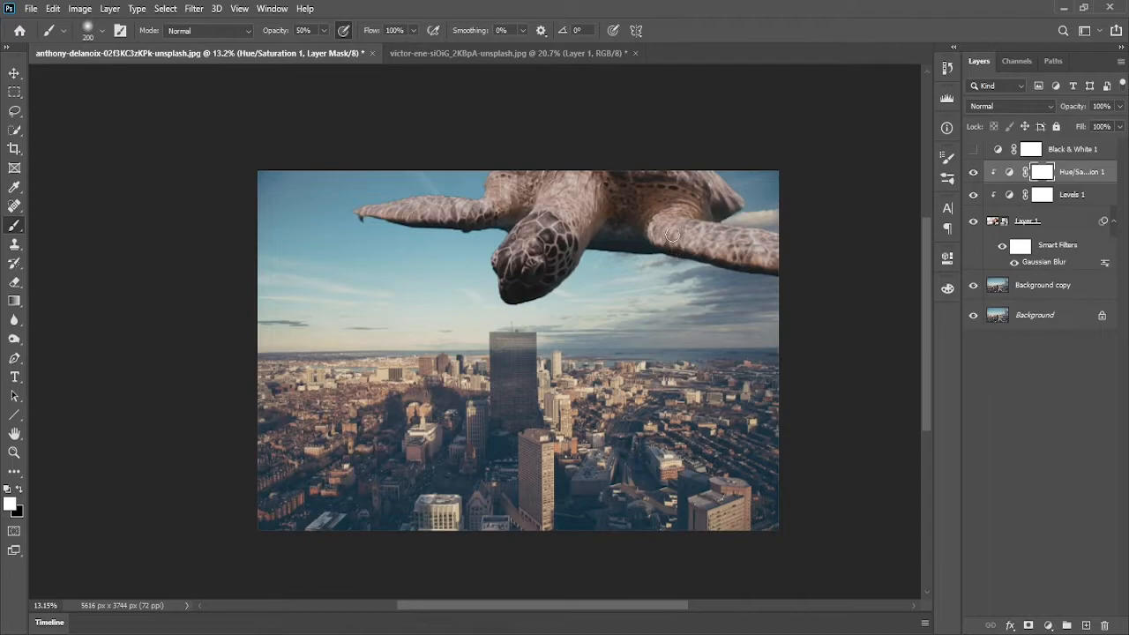
left_click(1086, 626)
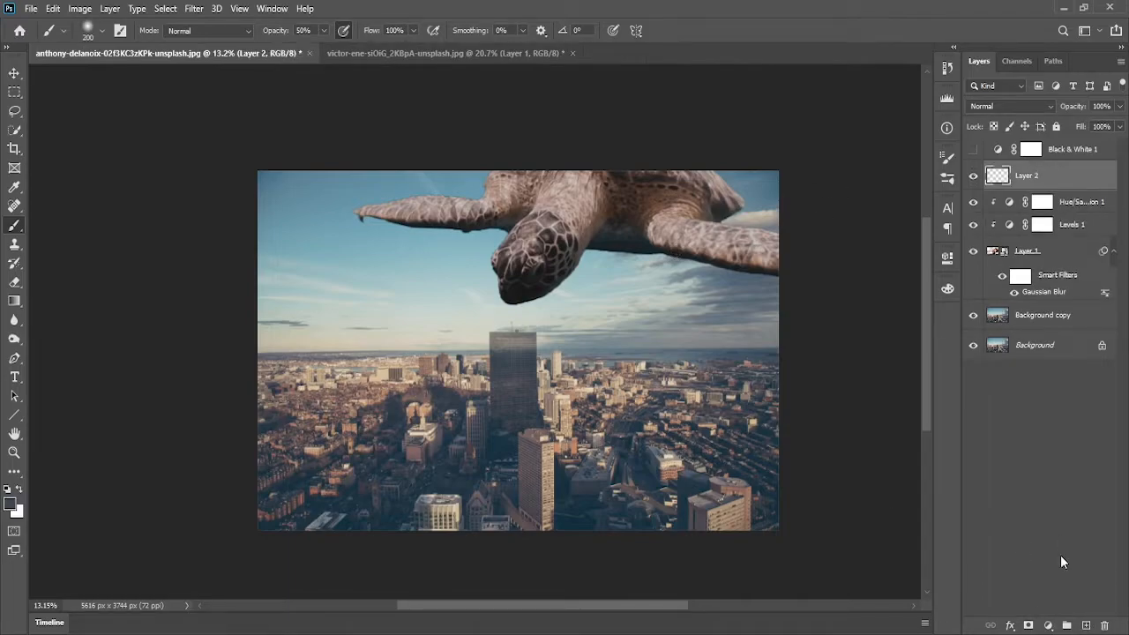
left_click(10, 504)
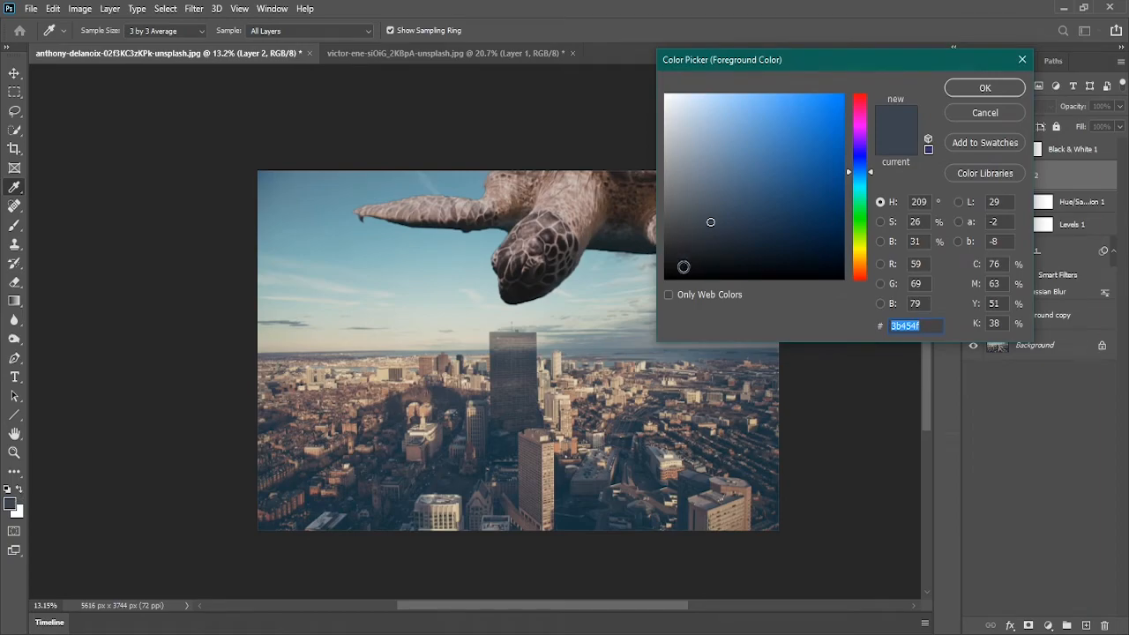
left_click(995, 113)
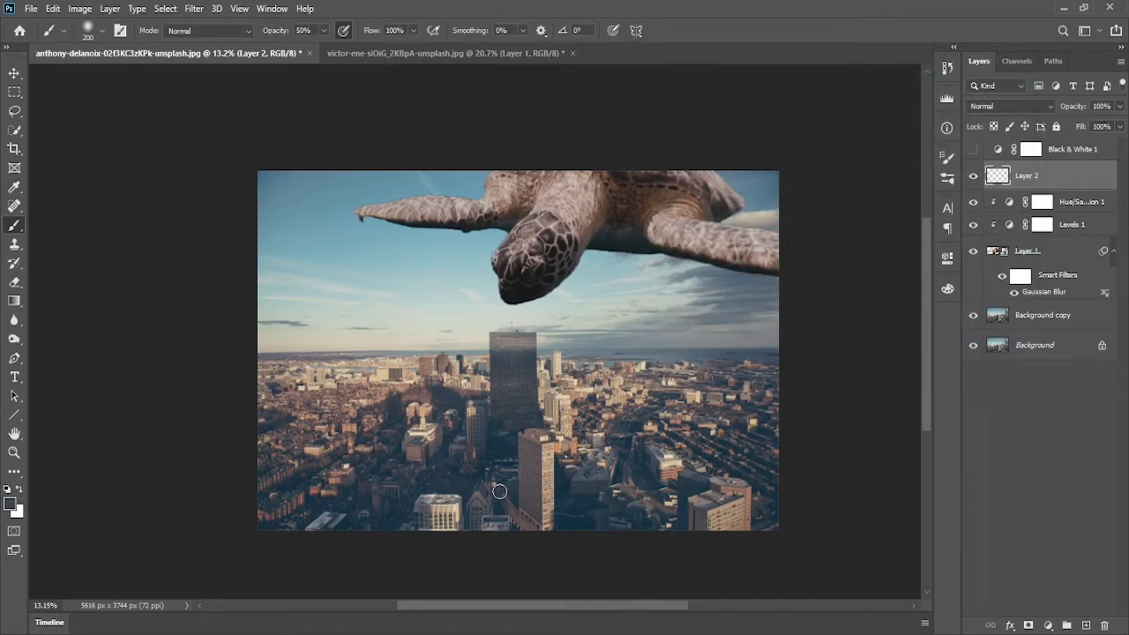
Sample a dark shade from the turtle's head as the foreground color
scroll(517, 257, "up", 5)
mouse_move(613, 243)
left_mouse_down()
mouse_move(555, 253)
mouse_move(504, 289)
mouse_move(577, 300)
left_mouse_up()
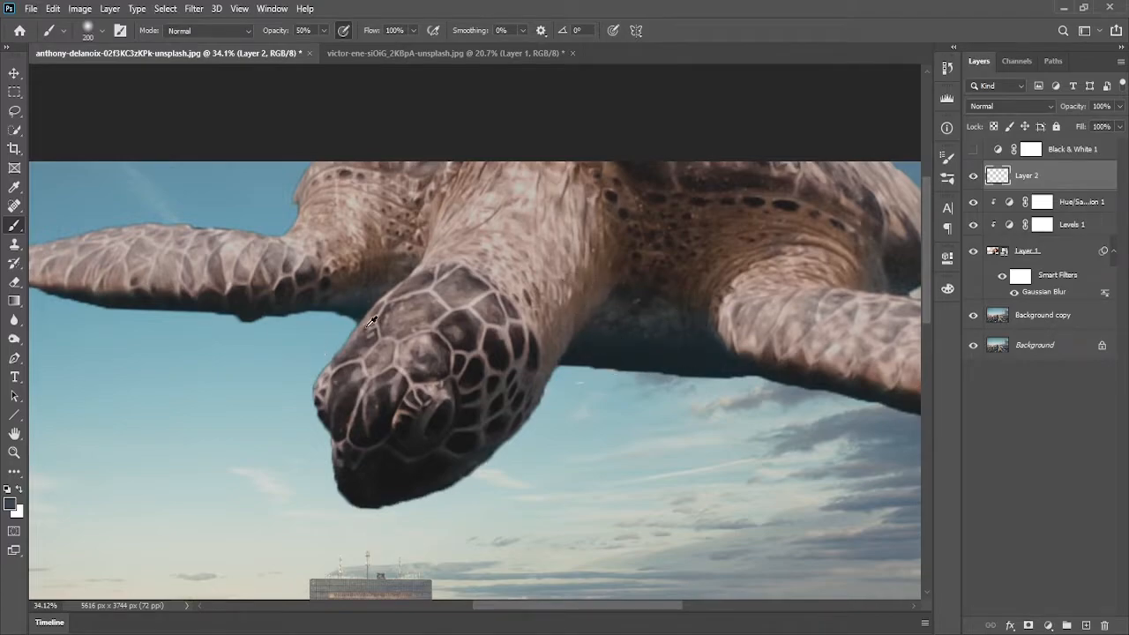
left_click(600, 350, "alt")
left_click(10, 503)
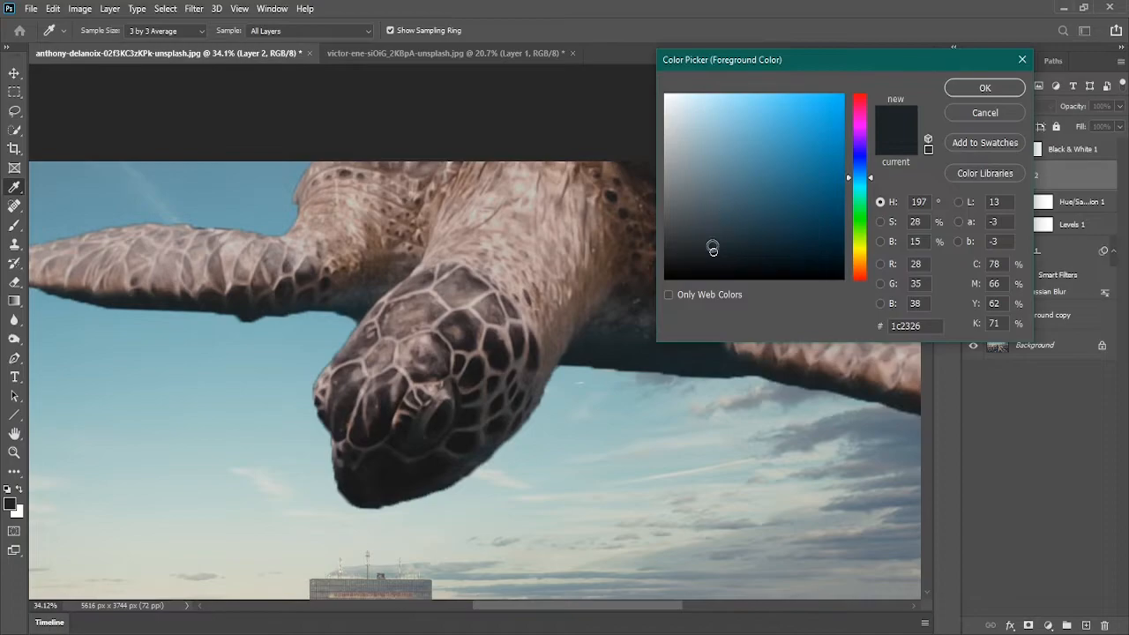
left_click(983, 88)
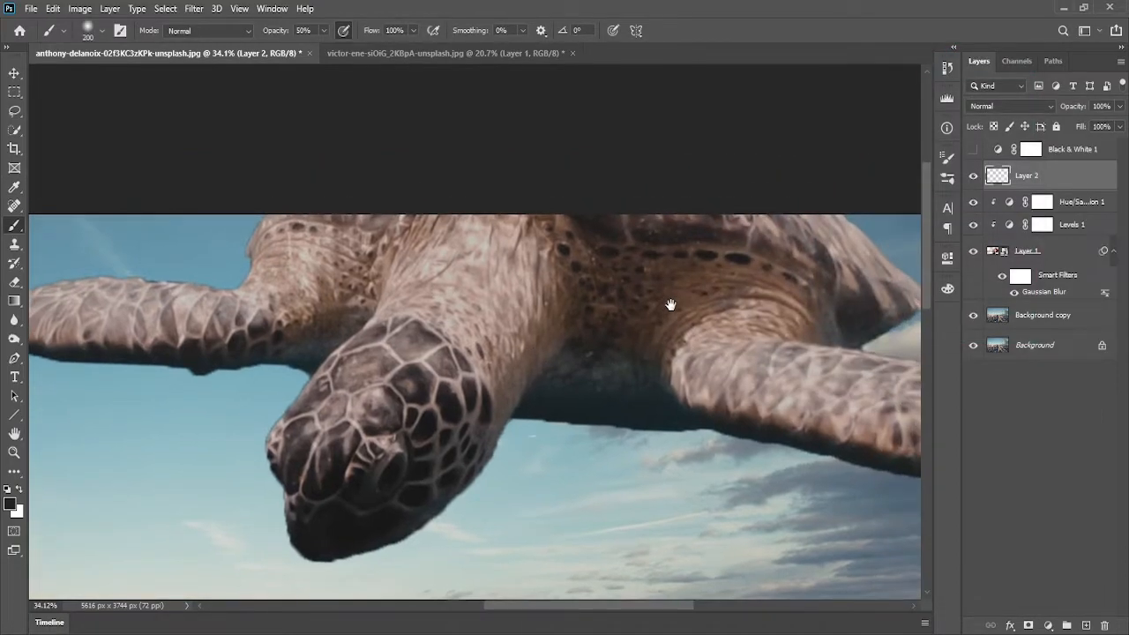
Choose the Soft Round brush with 10% opacity and a size of about 227 px
scroll(671, 303, "down", 3)
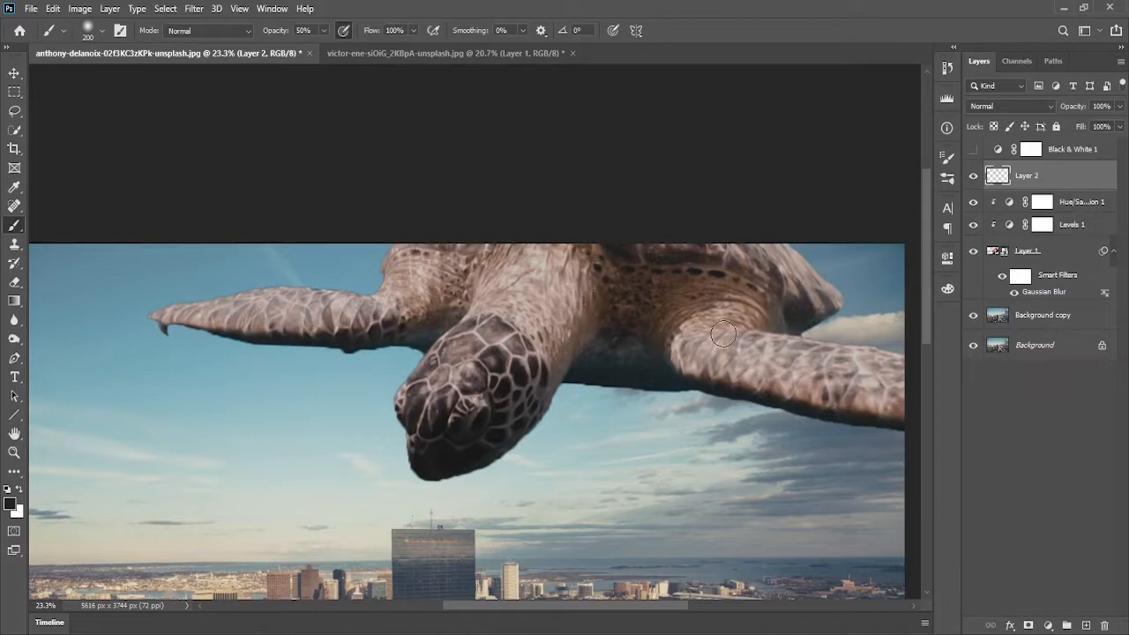
right_click(547, 278)
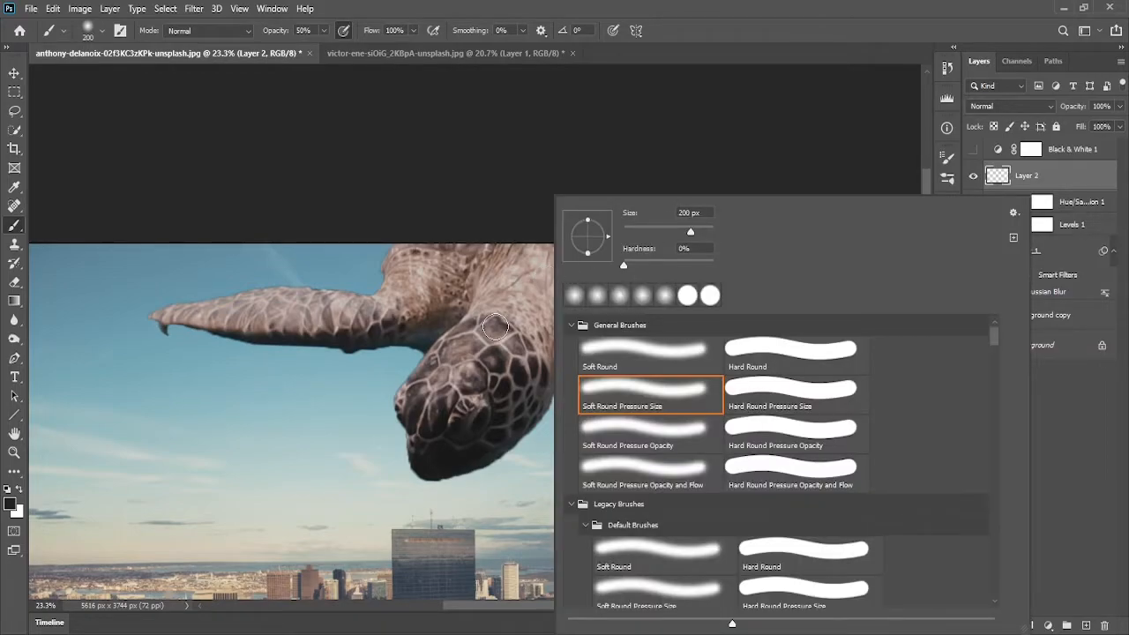
left_click(635, 51)
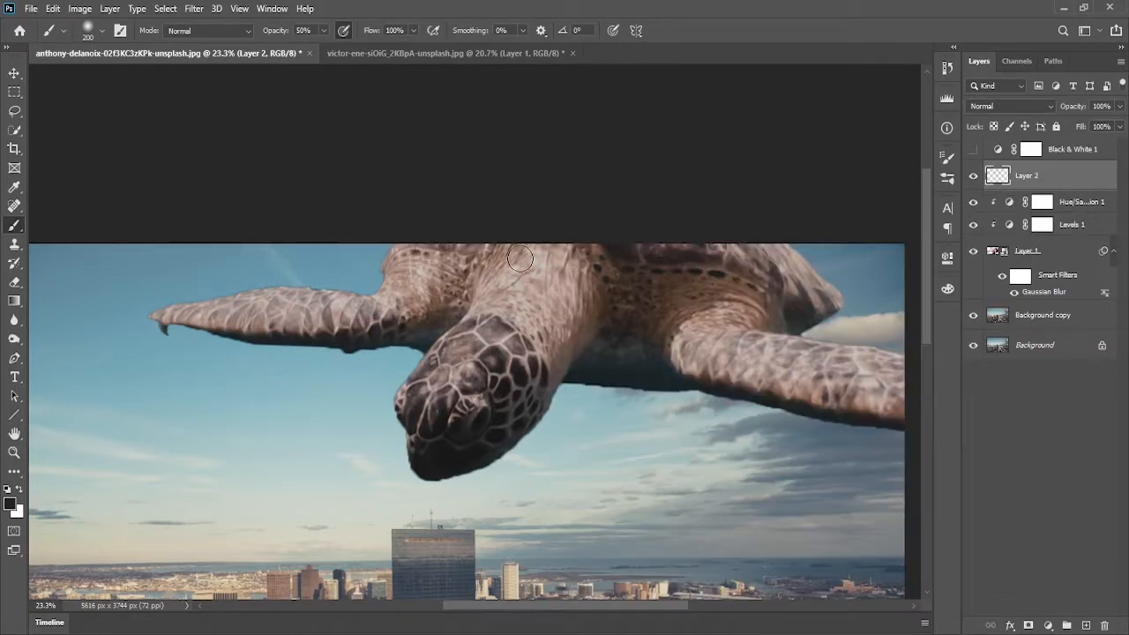
right_click(520, 257)
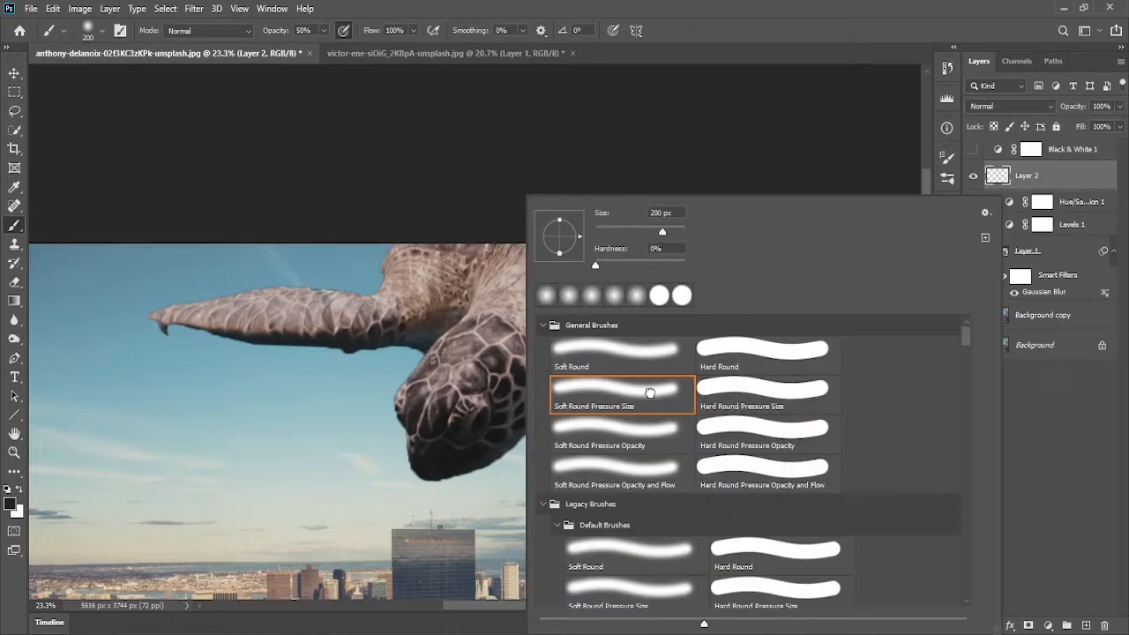
left_click(639, 362)
left_click(710, 37)
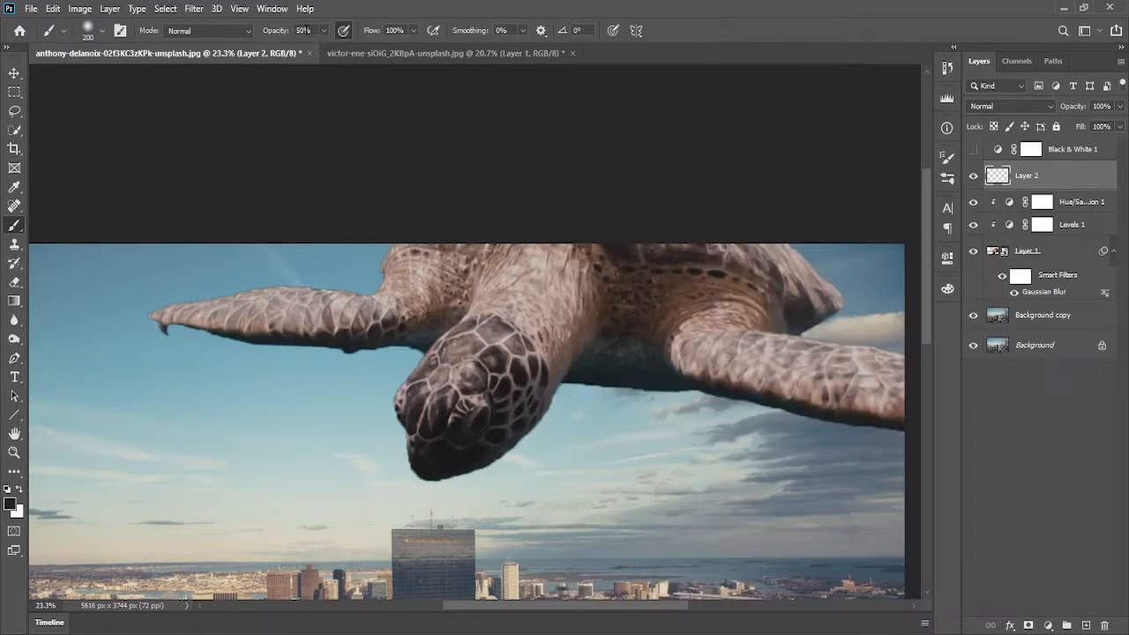
type("10")
left_click_drag(659, 376, 693, 377)
Move the empty layer below the Levels adjustment as a layer clipped to the turtle and start painting shade on its neck
left_click_drag(1048, 178, 1052, 231)
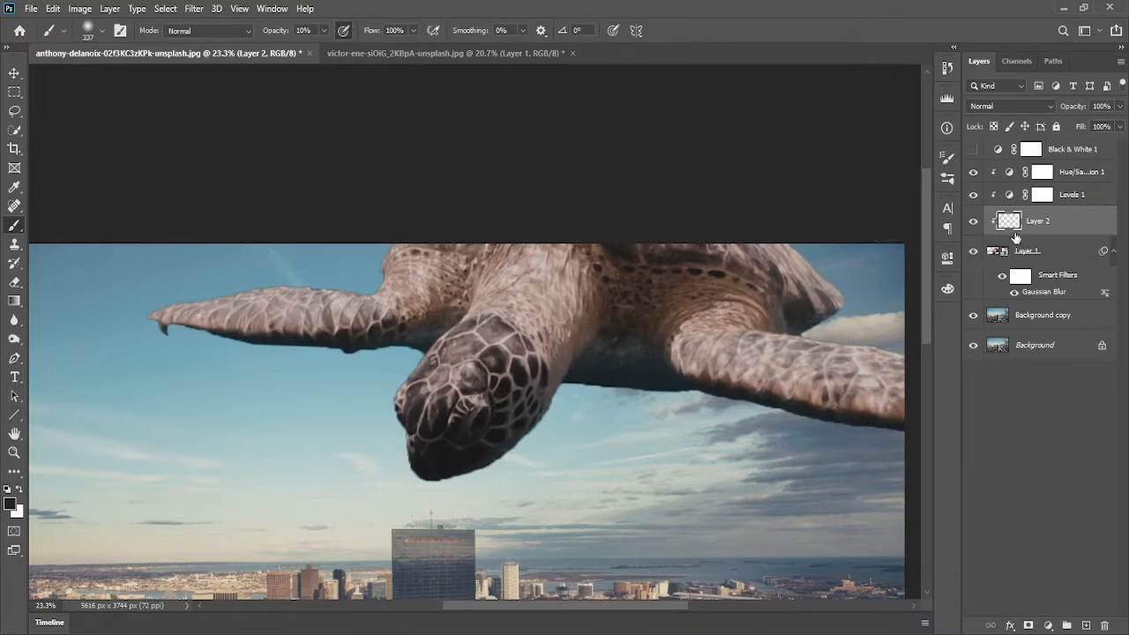
mouse_move(762, 403)
left_mouse_down()
mouse_move(791, 391)
mouse_move(798, 365)
mouse_move(768, 386)
mouse_move(743, 377)
mouse_move(895, 399)
left_mouse_up()
mouse_move(648, 373)
left_mouse_down()
mouse_move(645, 358)
mouse_move(609, 355)
left_mouse_up()
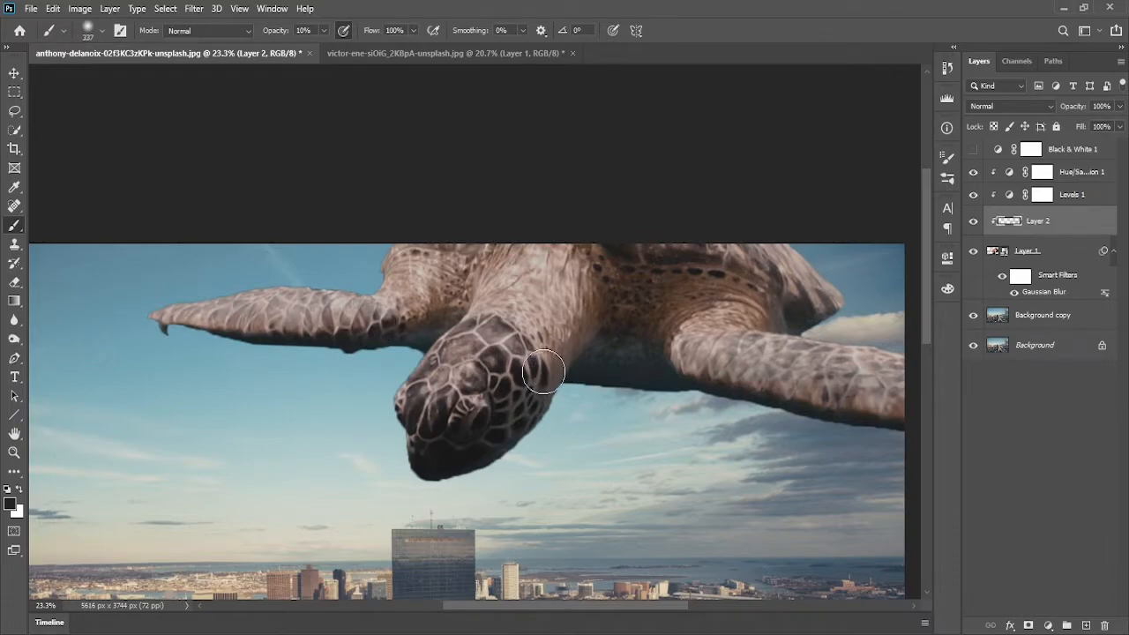
Paint more soft dark shading over the turtle's head, shell and flippers
scroll(518, 375, "down", 3)
left_click_drag(605, 363, 687, 268)
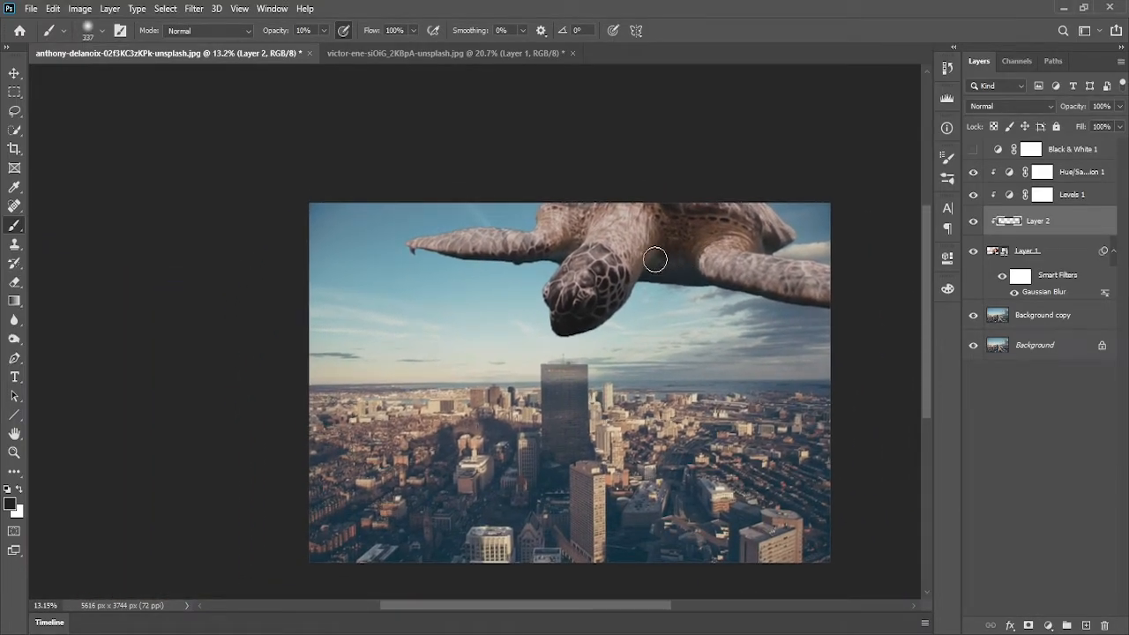
mouse_move(645, 265)
left_mouse_down()
mouse_move(619, 307)
mouse_move(564, 330)
left_mouse_up()
mouse_move(651, 286)
left_mouse_down()
mouse_move(543, 256)
mouse_move(588, 232)
mouse_move(555, 234)
mouse_move(570, 232)
mouse_move(559, 207)
mouse_move(570, 224)
mouse_move(638, 229)
mouse_move(627, 255)
mouse_move(651, 240)
mouse_move(588, 223)
mouse_move(669, 275)
mouse_move(854, 296)
mouse_move(710, 277)
mouse_move(673, 243)
mouse_move(668, 262)
mouse_move(659, 224)
mouse_move(677, 264)
mouse_move(659, 229)
mouse_move(668, 262)
mouse_move(696, 230)
mouse_move(679, 231)
mouse_move(691, 280)
mouse_move(643, 281)
mouse_move(682, 278)
mouse_move(690, 231)
mouse_move(651, 235)
mouse_move(661, 283)
mouse_move(687, 285)
mouse_move(641, 276)
left_mouse_up()
left_click_drag(576, 333, 599, 321)
mouse_move(618, 249)
left_mouse_down()
mouse_move(592, 239)
mouse_move(705, 232)
mouse_move(694, 221)
mouse_move(673, 228)
left_mouse_up()
mouse_move(761, 235)
left_mouse_down()
mouse_move(785, 252)
mouse_move(745, 240)
left_mouse_up()
left_click_drag(668, 235, 657, 226)
left_click_drag(763, 240, 745, 236)
mouse_move(570, 218)
left_mouse_down()
mouse_move(547, 219)
mouse_move(578, 220)
mouse_move(567, 246)
mouse_move(533, 253)
left_mouse_up()
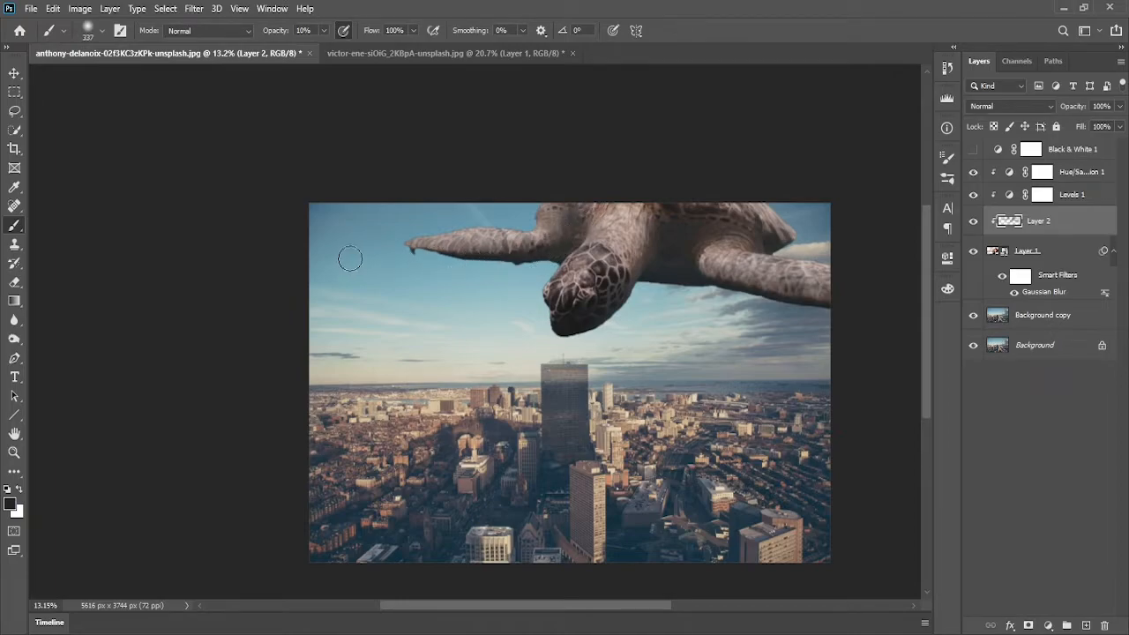
left_click_drag(399, 254, 431, 256)
mouse_move(853, 302)
left_mouse_down()
mouse_move(817, 306)
mouse_move(680, 278)
mouse_move(759, 292)
left_mouse_up()
mouse_move(680, 270)
left_mouse_down()
mouse_move(657, 255)
mouse_move(649, 219)
mouse_move(621, 288)
mouse_move(655, 228)
mouse_move(613, 301)
mouse_move(656, 239)
mouse_move(614, 301)
mouse_move(695, 266)
mouse_move(538, 234)
mouse_move(543, 253)
mouse_move(569, 218)
mouse_move(528, 263)
mouse_move(724, 248)
mouse_move(657, 233)
mouse_move(610, 313)
mouse_move(641, 282)
mouse_move(620, 307)
left_mouse_up()
mouse_move(749, 236)
left_mouse_down()
mouse_move(683, 236)
mouse_move(783, 250)
mouse_move(706, 230)
mouse_move(665, 245)
mouse_move(715, 282)
mouse_move(677, 282)
mouse_move(767, 302)
mouse_move(859, 297)
mouse_move(640, 269)
mouse_move(514, 296)
mouse_move(632, 290)
mouse_move(572, 334)
mouse_move(595, 325)
mouse_move(590, 283)
mouse_move(564, 325)
mouse_move(550, 288)
mouse_move(582, 320)
left_mouse_up()
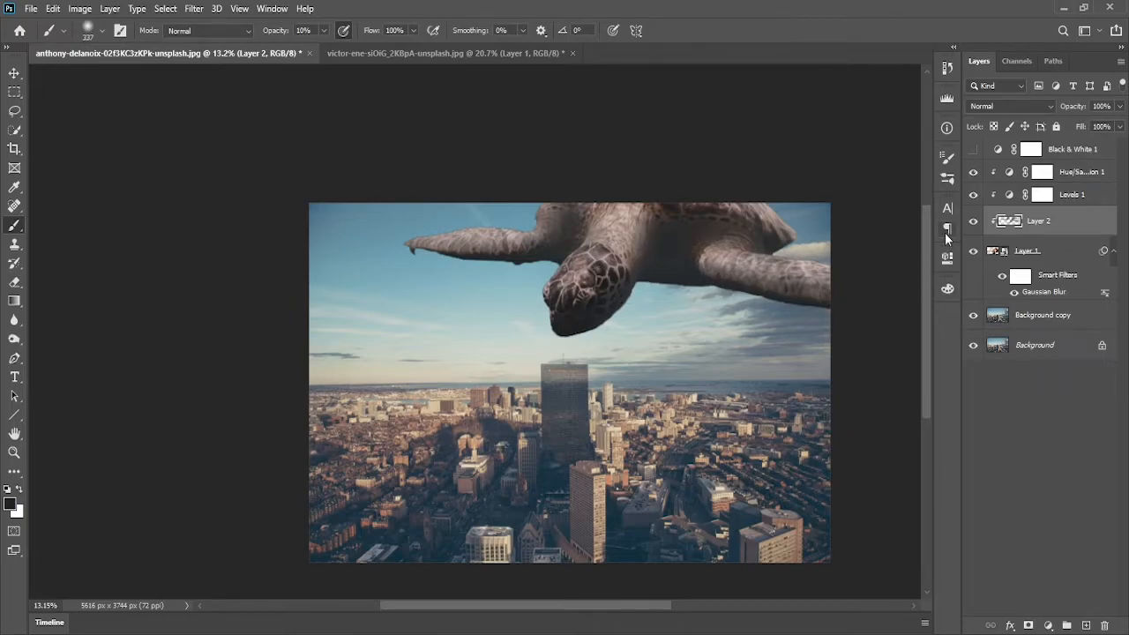
Toggle the shading layer's visibility to compare the turtle with and without the shading
left_click(974, 222)
left_click(974, 222)
left_click(976, 224)
scroll(668, 315, "down", 3)
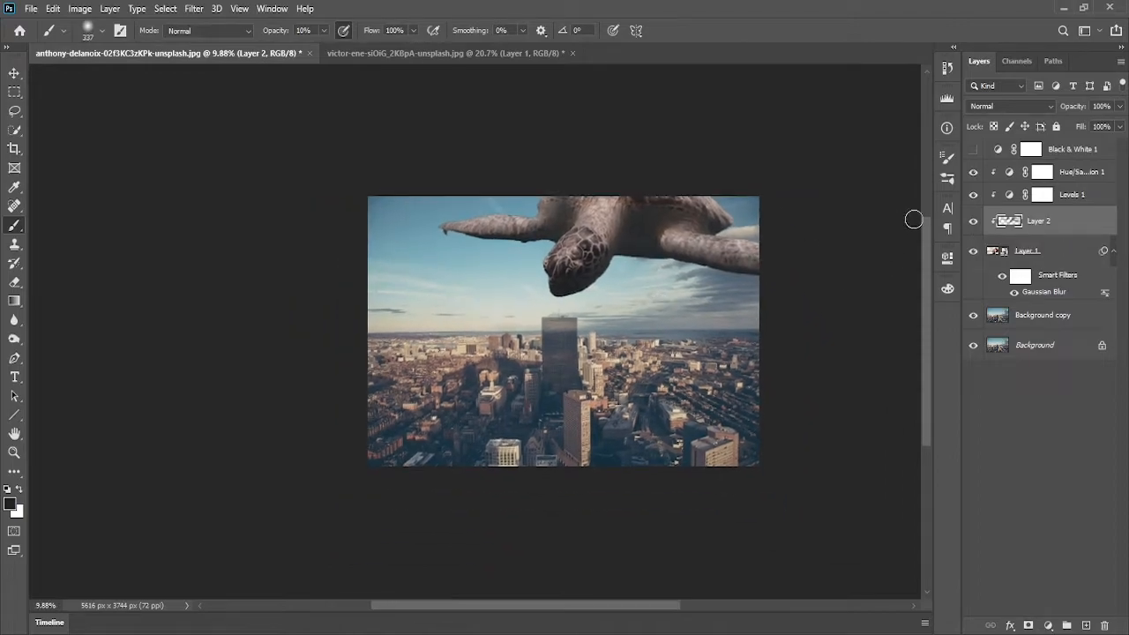
left_click(974, 225)
left_click(974, 223)
left_click(974, 225)
left_click(974, 224)
left_click(974, 224)
left_click(974, 224)
left_click(975, 223)
left_click(974, 223)
Lower the shading layer's opacity to 60%
left_click(1120, 107)
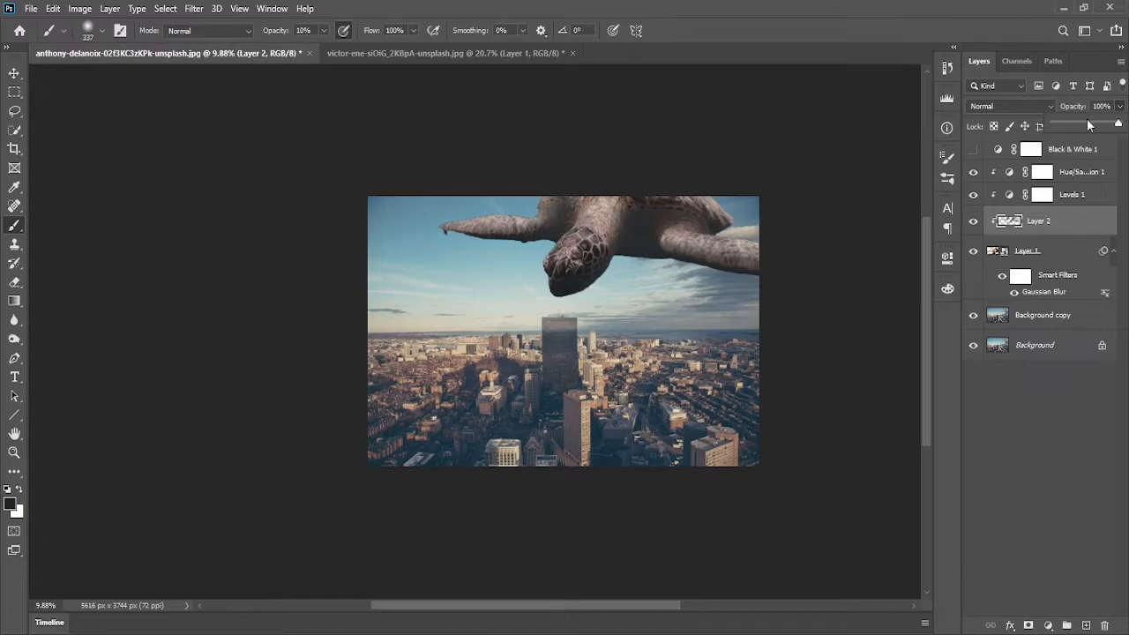
left_click_drag(1106, 129, 1089, 132)
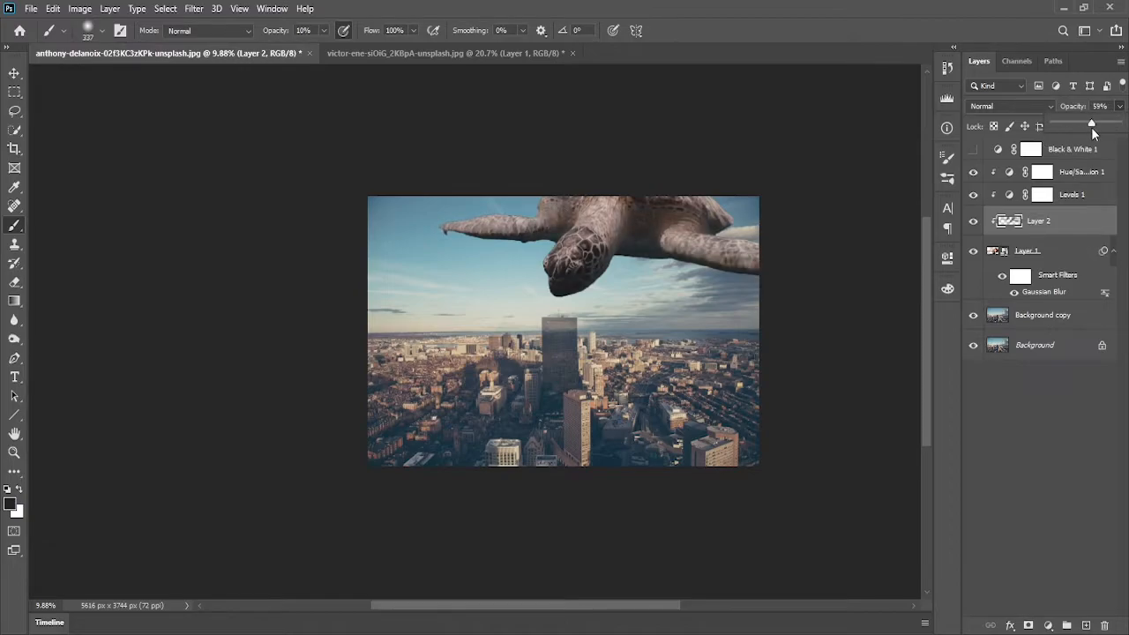
left_click_drag(1078, 129, 1085, 125)
left_click_drag(1090, 126, 1099, 127)
left_click_drag(1088, 124, 1096, 126)
left_click_drag(1088, 123, 1096, 123)
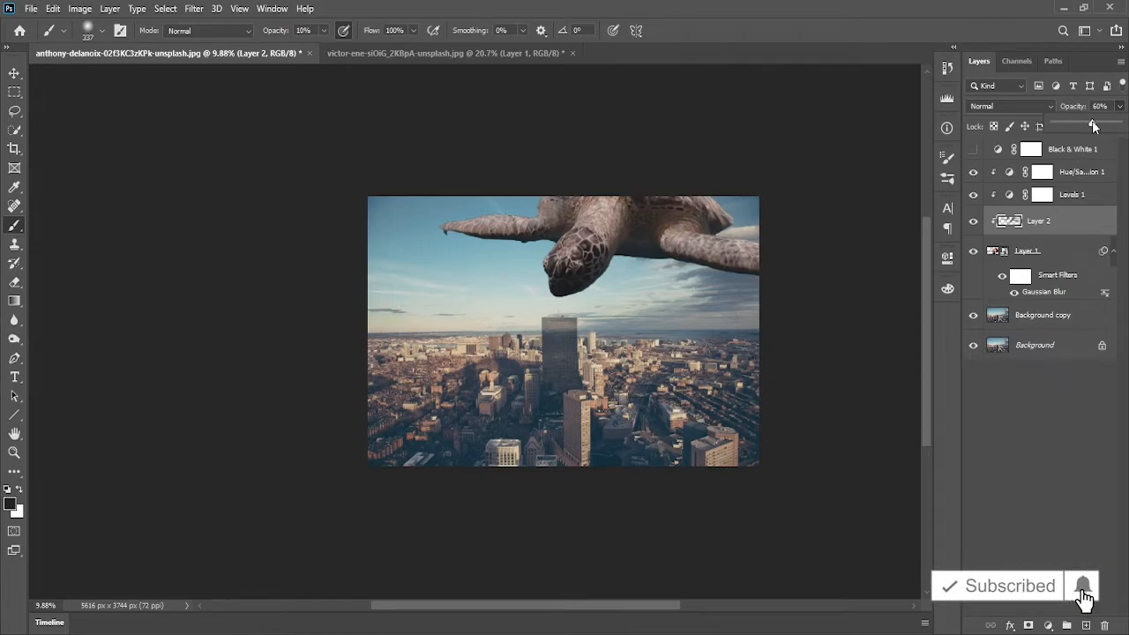
left_click(1065, 446)
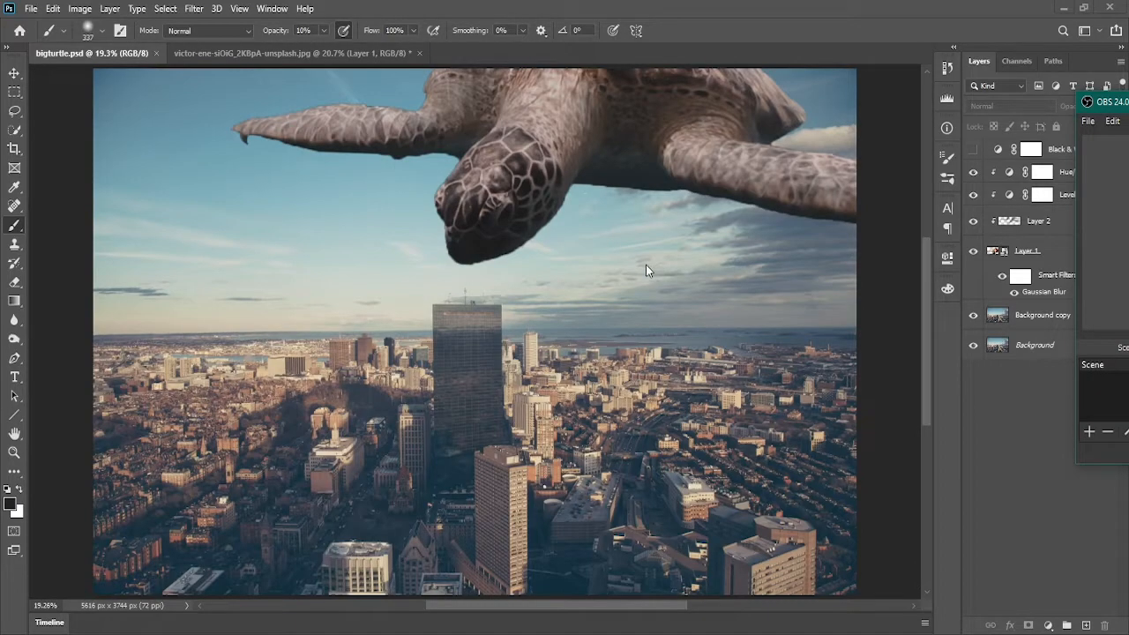
Add a new empty layer directly above the Hue/Saturation adjustment
scroll(581, 291, "down", 2)
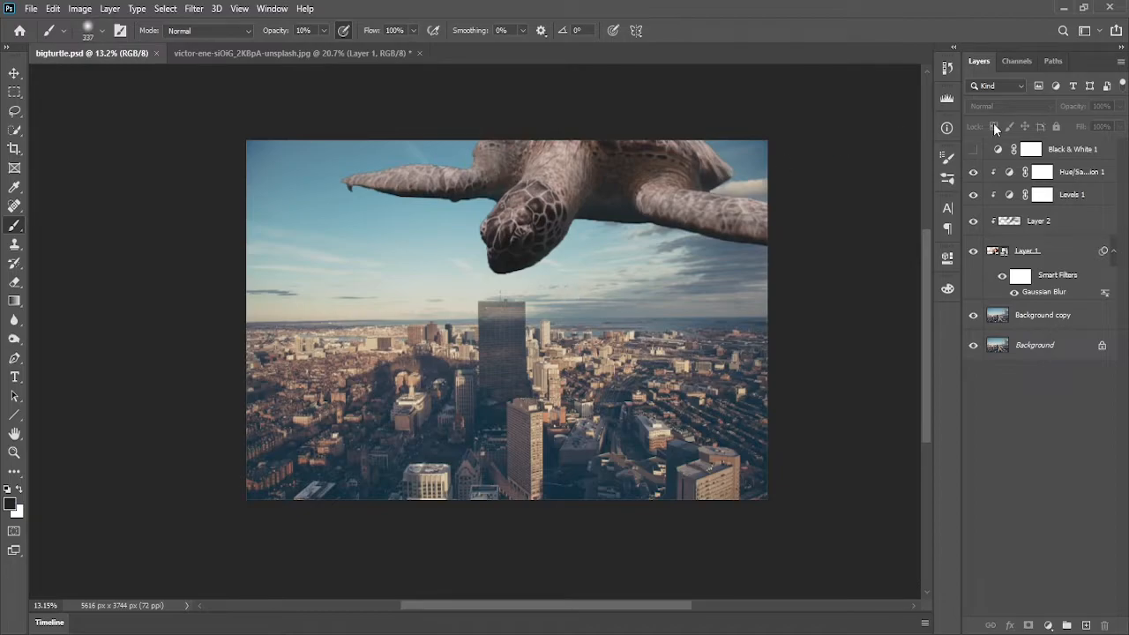
left_click(1096, 175)
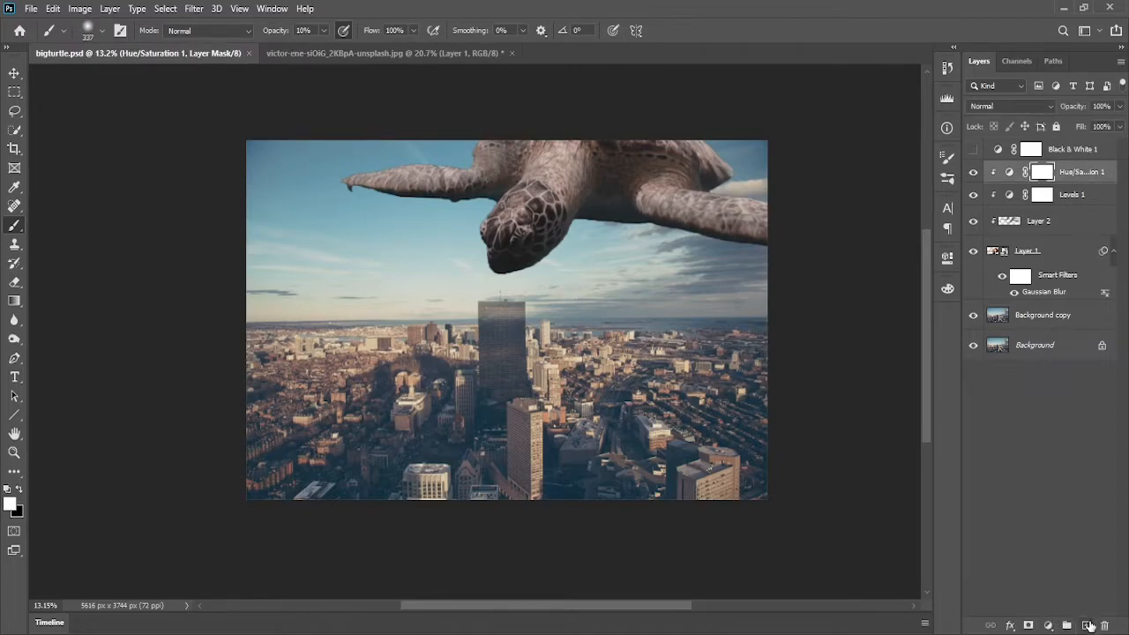
left_click(1086, 626)
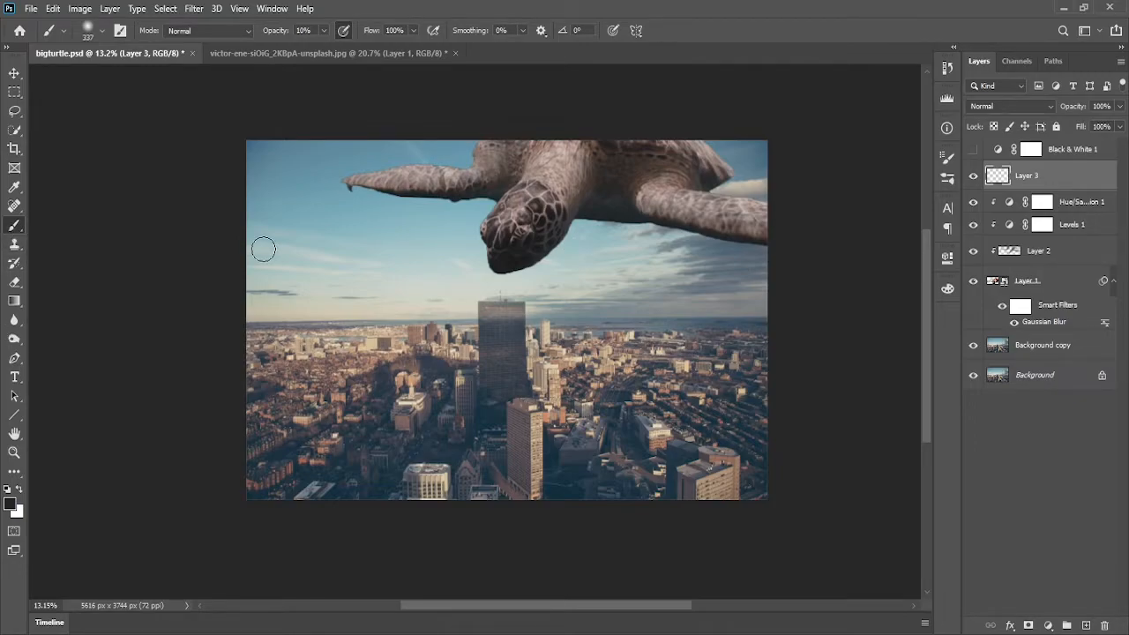
Sample a light blue color from the sky as the brush foreground color
left_click(303, 30)
key("Return")
left_click(327, 197, "alt")
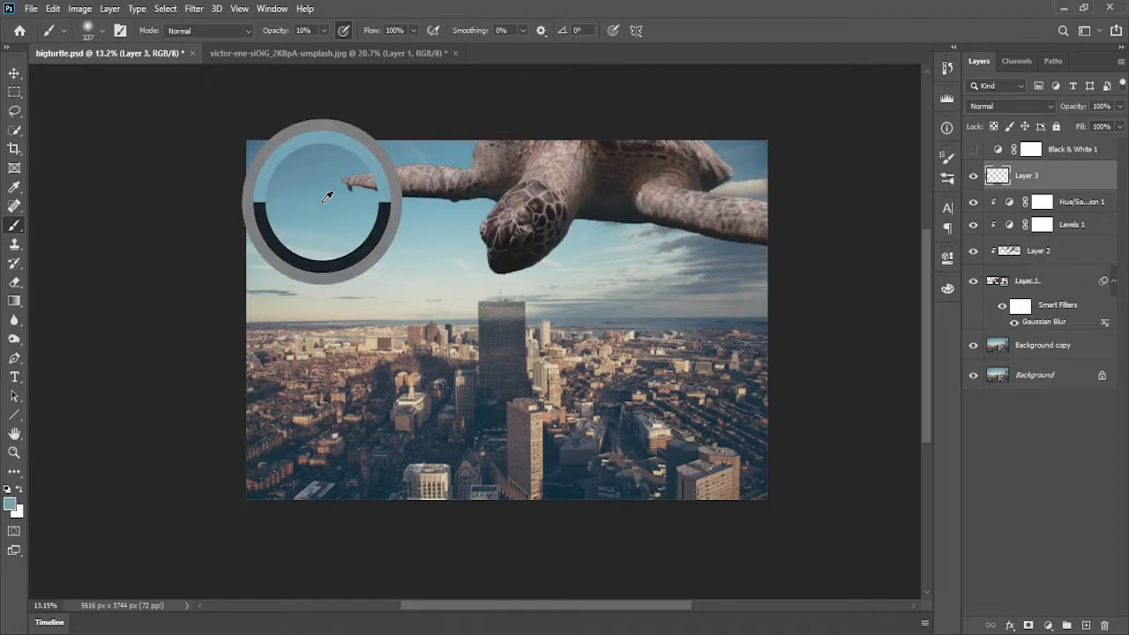
mouse_move(326, 196)
left_mouse_down()
mouse_move(342, 208)
mouse_move(337, 168)
mouse_move(318, 189)
mouse_move(399, 212)
mouse_move(454, 331)
mouse_move(376, 244)
mouse_move(341, 169)
mouse_move(375, 152)
mouse_move(344, 177)
mouse_move(359, 193)
mouse_move(407, 162)
mouse_move(395, 221)
mouse_move(401, 156)
mouse_move(406, 203)
mouse_move(373, 156)
mouse_move(361, 163)
left_mouse_up()
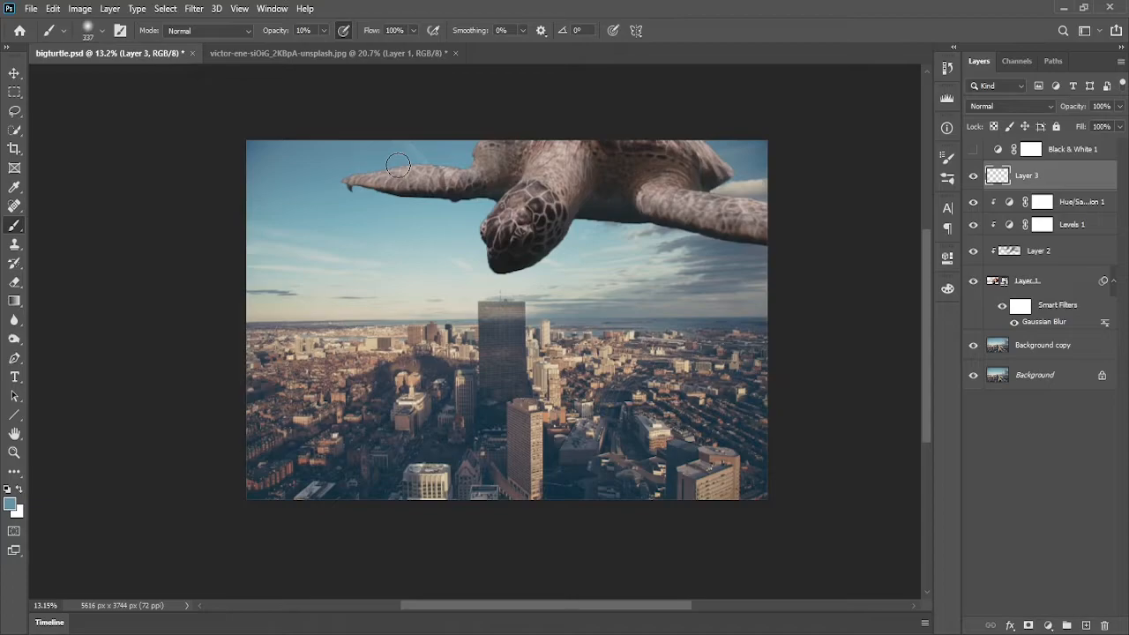
Enlarge the brush to 800 px and paint soft sky-colored haze over the turtle's left flipper and shell
key("bracketright")
key("bracketright")
key("bracketright")
key("bracketright")
key("bracketright")
mouse_move(431, 183)
left_mouse_down()
mouse_move(382, 188)
mouse_move(463, 190)
mouse_move(224, 163)
left_mouse_up()
left_click_drag(488, 177, 261, 163)
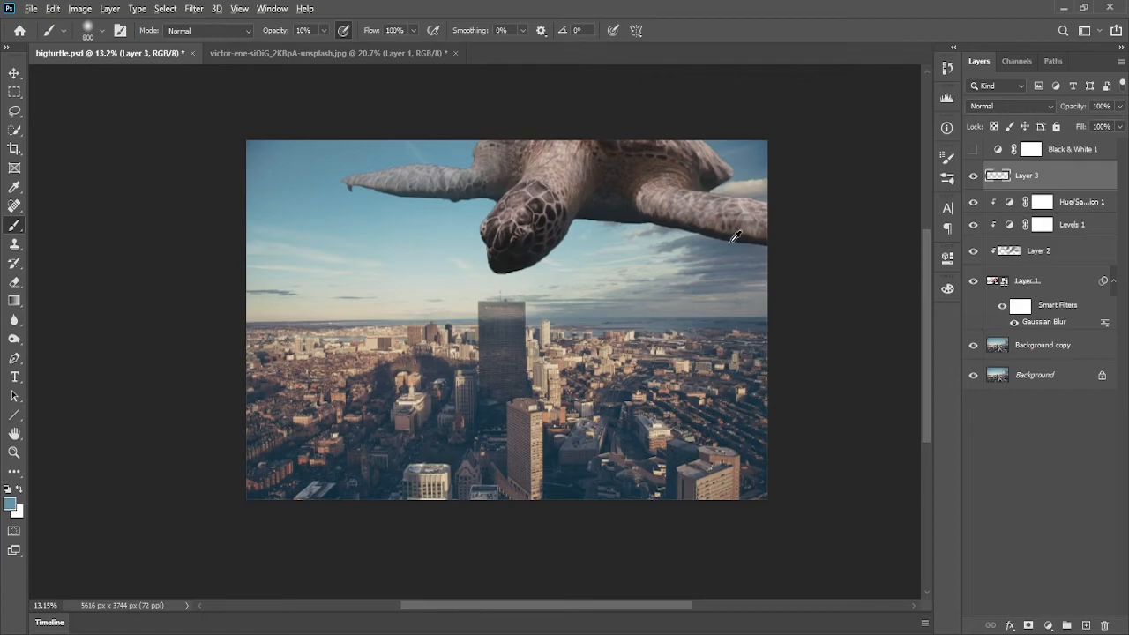
left_click(749, 184, "alt")
mouse_move(748, 188)
left_mouse_down()
mouse_move(706, 165)
mouse_move(762, 178)
mouse_move(692, 155)
mouse_move(766, 182)
mouse_move(684, 154)
mouse_move(776, 184)
left_mouse_up()
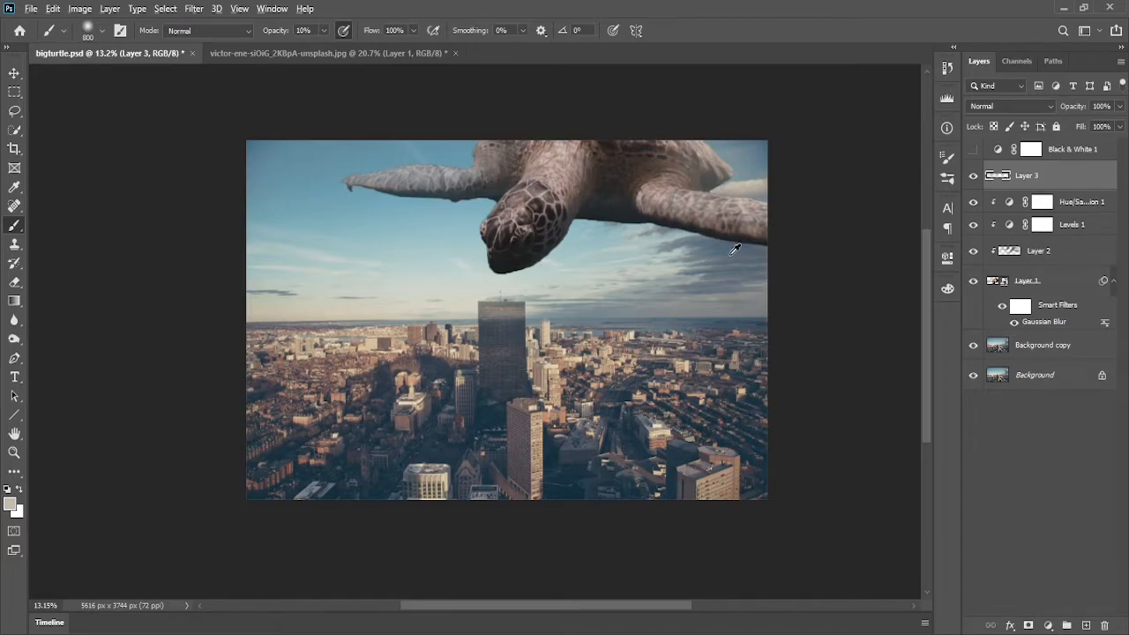
Sample another sky tone and paint haze across the turtle's head and right flipper, undoing two strokes
left_click(737, 247, "alt")
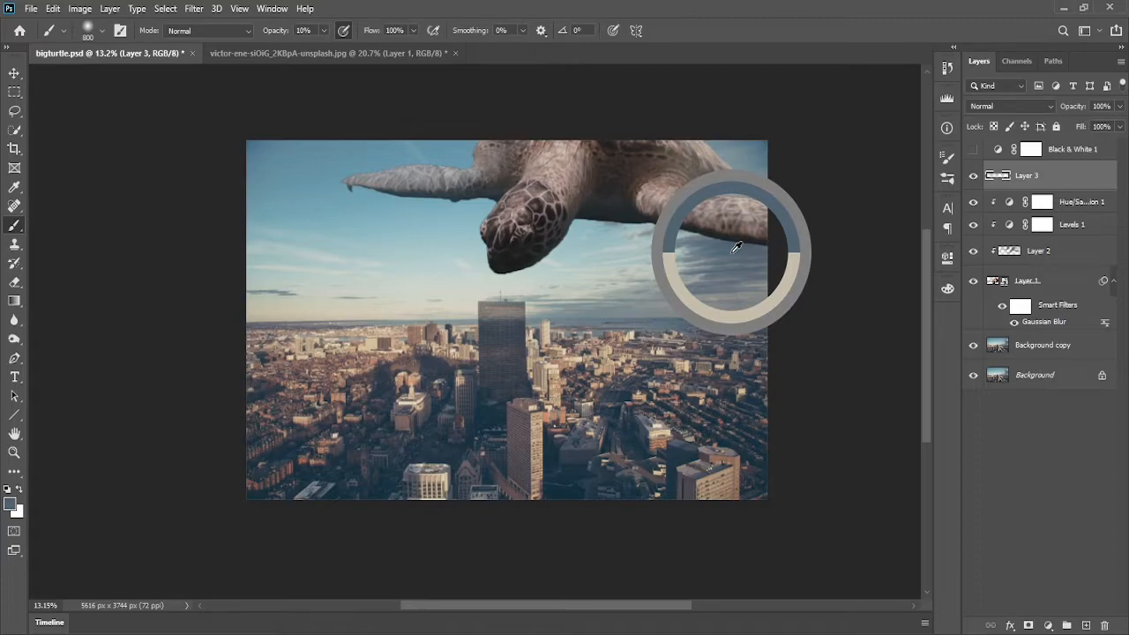
mouse_move(787, 237)
left_mouse_down()
mouse_move(711, 231)
mouse_move(630, 207)
mouse_move(613, 228)
left_mouse_up()
left_click(596, 228, "alt")
key("ctrl+z")
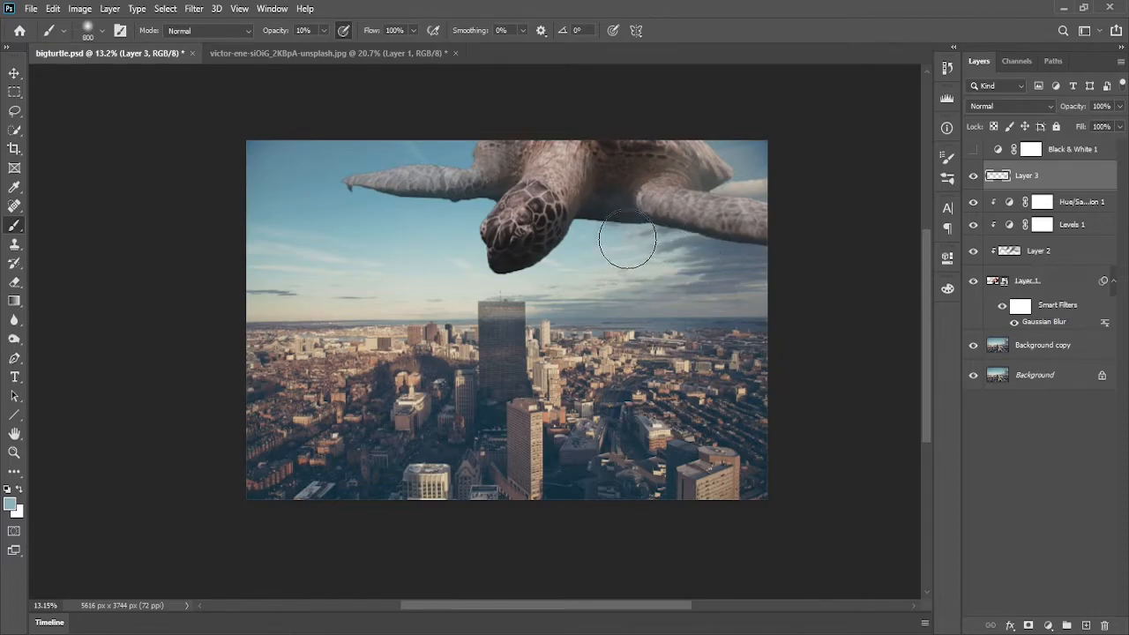
mouse_move(470, 179)
left_mouse_down()
mouse_move(537, 236)
mouse_move(560, 173)
left_mouse_up()
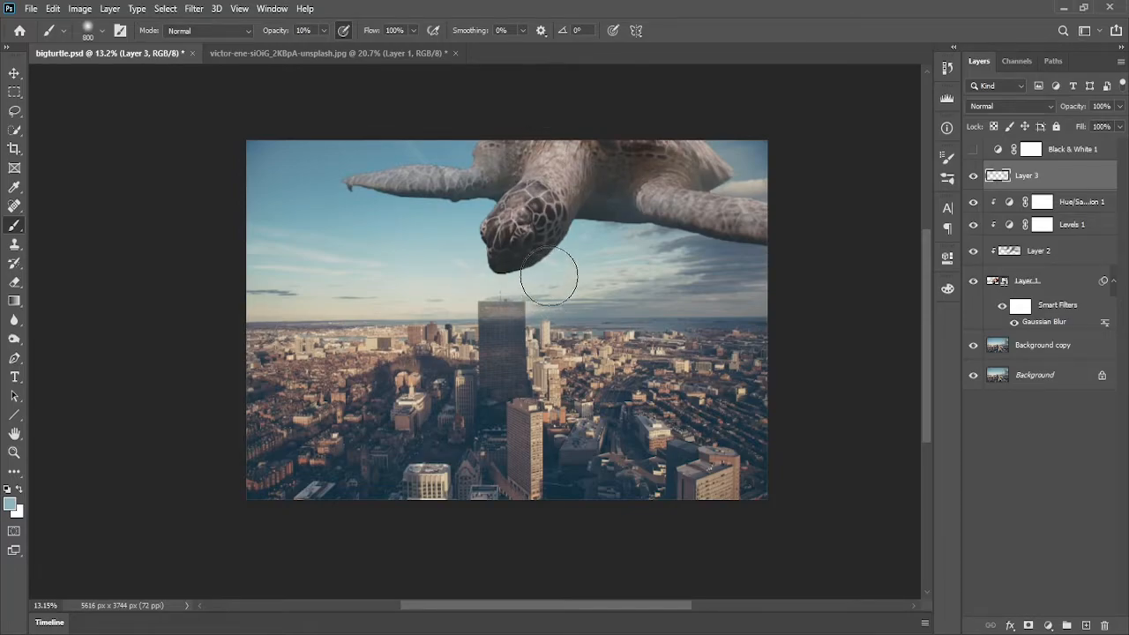
key("ctrl+z")
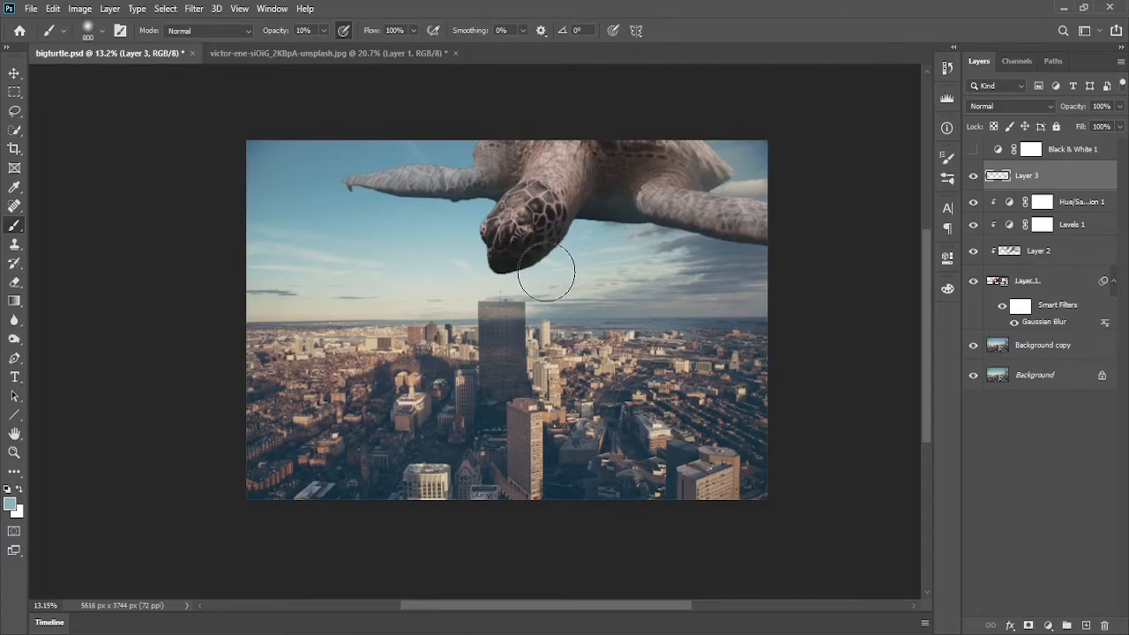
left_click_drag(559, 220, 593, 219)
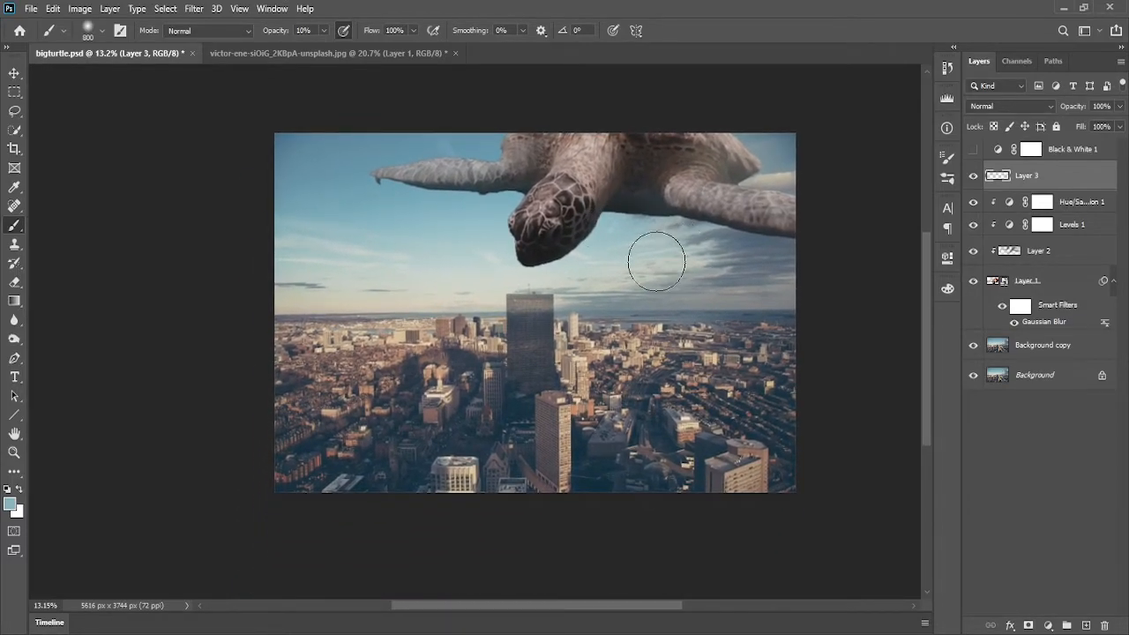
Paint more light haze over the flippers and shell edges of the turtle
left_click(727, 250, "alt")
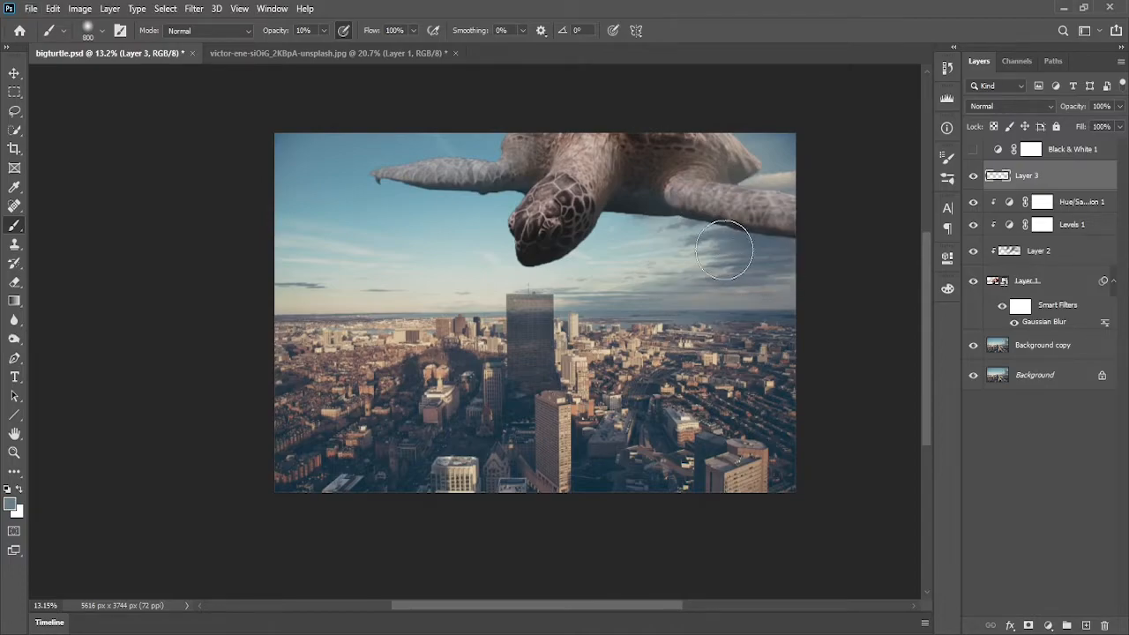
left_click(692, 236, "alt")
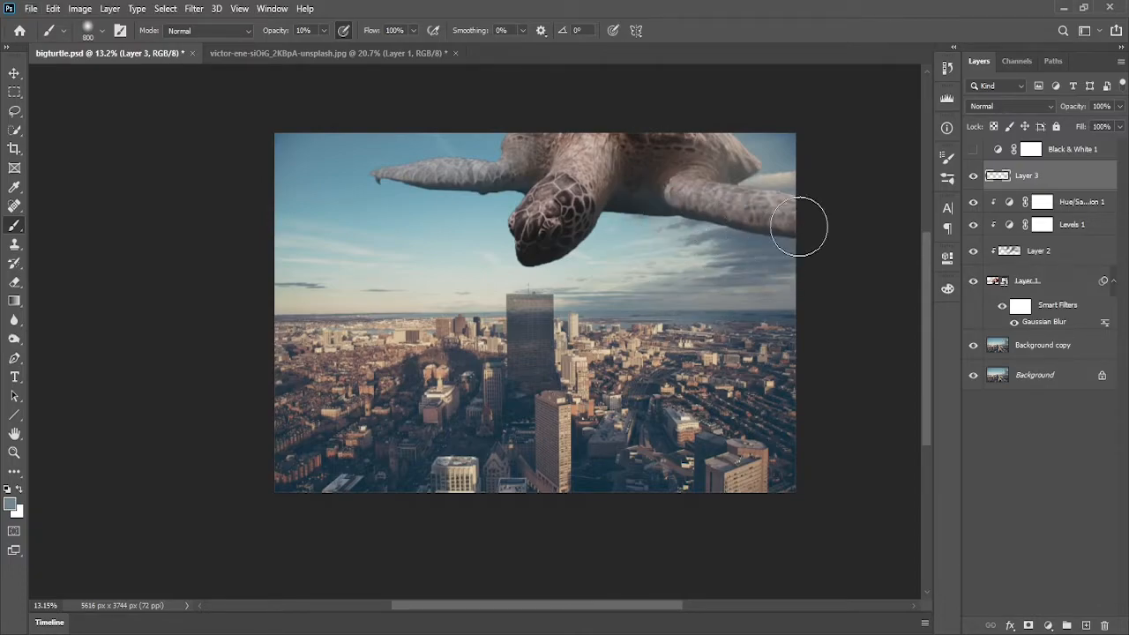
left_click(787, 181, "alt")
left_click(474, 222, "alt")
left_click_drag(351, 171, 452, 183)
left_click(778, 137, "alt")
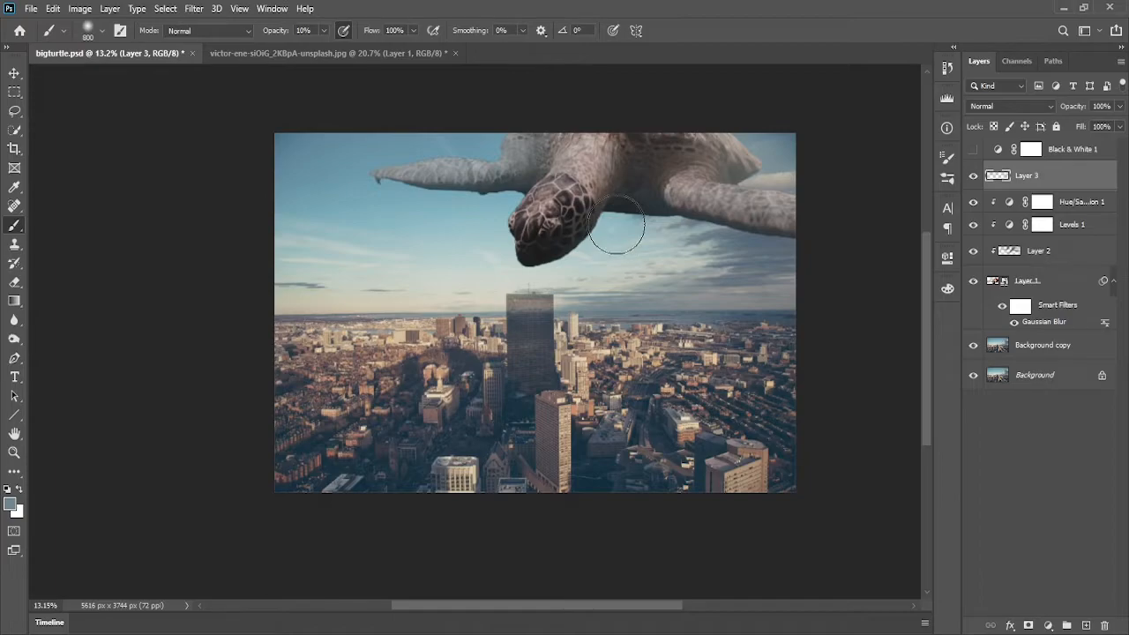
left_click(1120, 106)
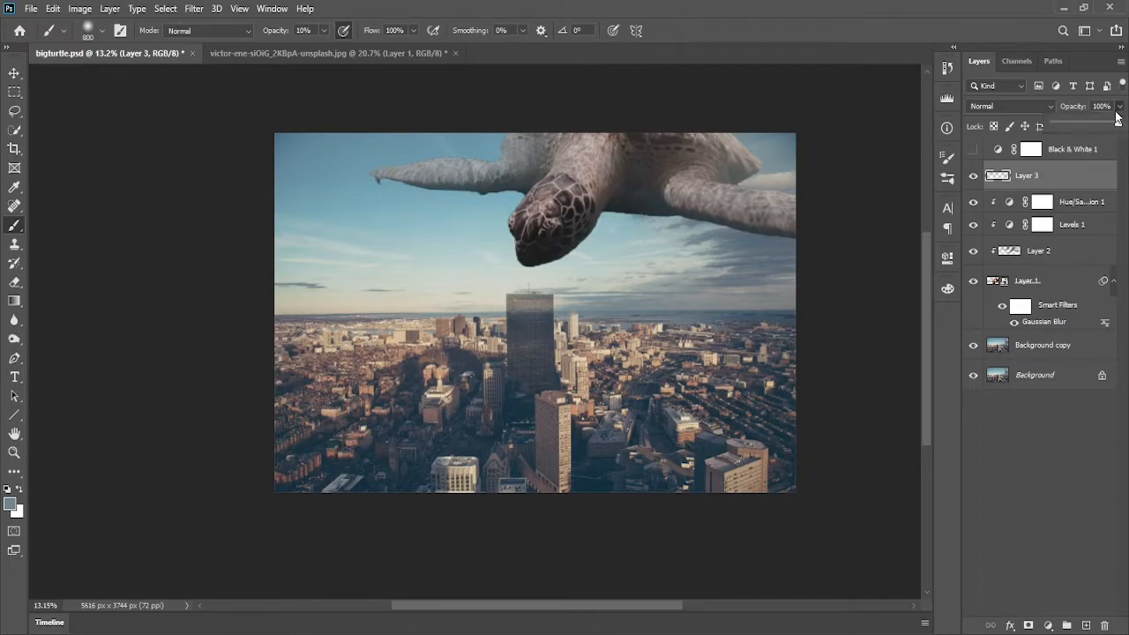
left_click(1049, 443)
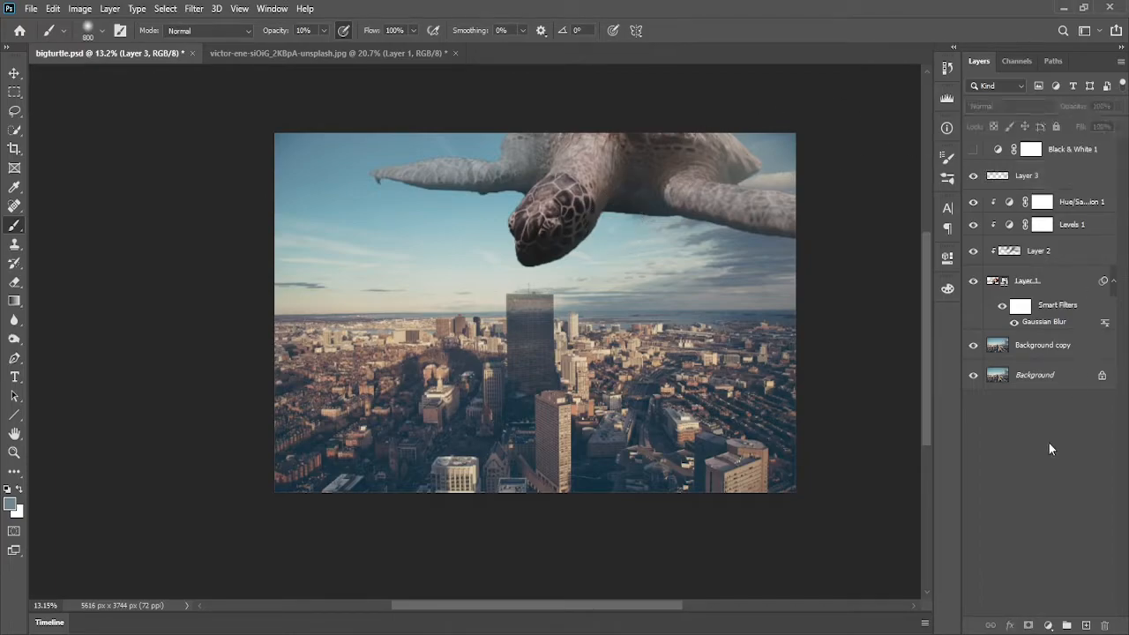
left_click(569, 264, "alt")
left_click(639, 248)
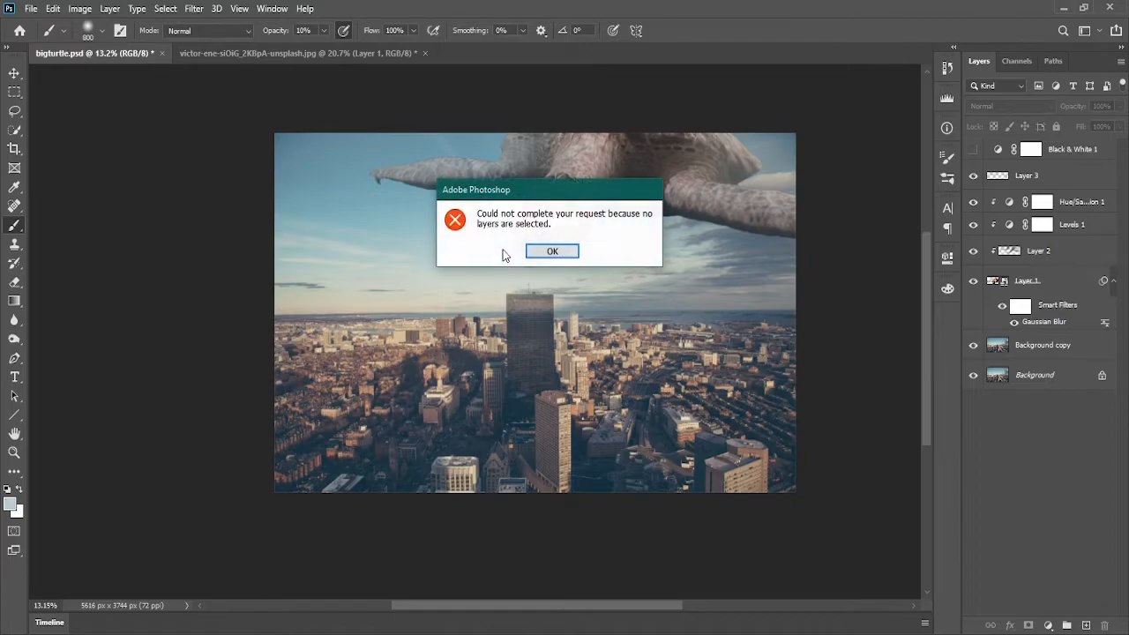
left_click(548, 253)
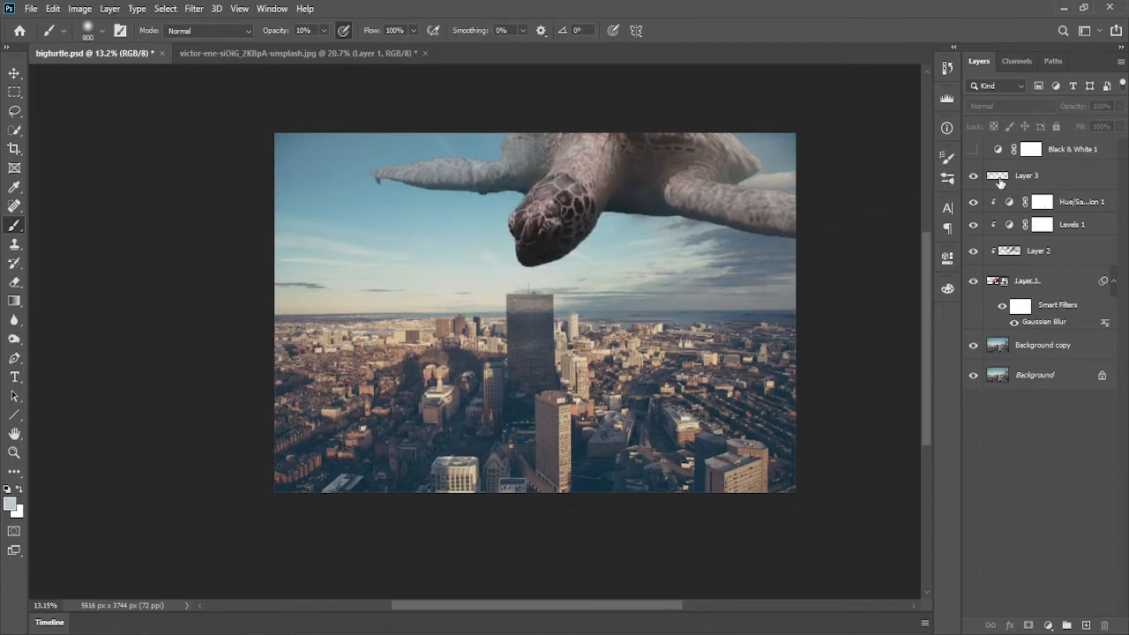
left_click(1000, 181)
Paint broad strokes of light haze across the whole turtle on the haze layer
left_click(483, 239, "alt")
mouse_move(383, 206)
left_mouse_down()
mouse_move(635, 221)
mouse_move(356, 237)
mouse_move(517, 274)
left_mouse_up()
left_click(713, 296, "alt")
left_click_drag(134, 297, 988, 287)
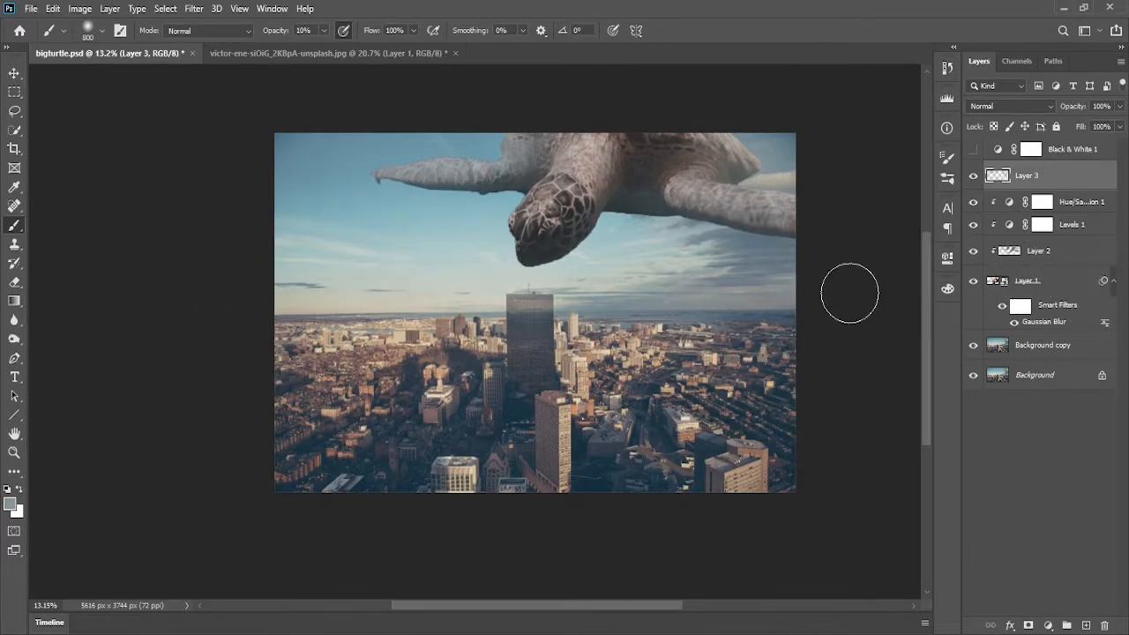
left_click(650, 249, "alt")
left_click_drag(685, 241, 923, 196)
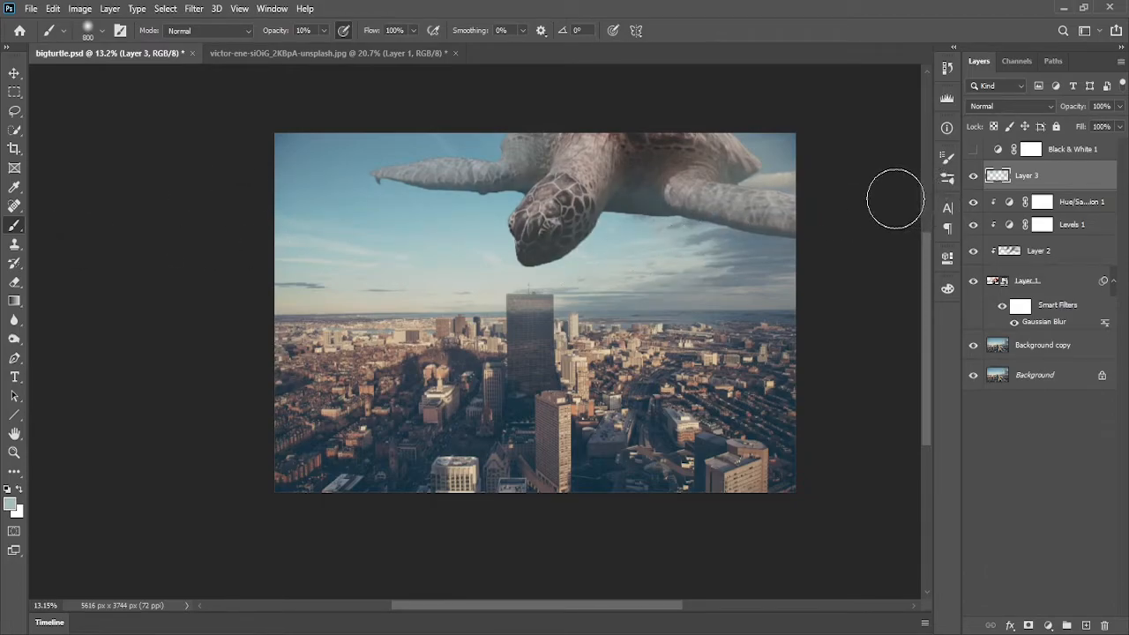
left_click(373, 177, "alt")
left_click_drag(467, 173, 826, 158)
left_click_drag(406, 154, 927, 181)
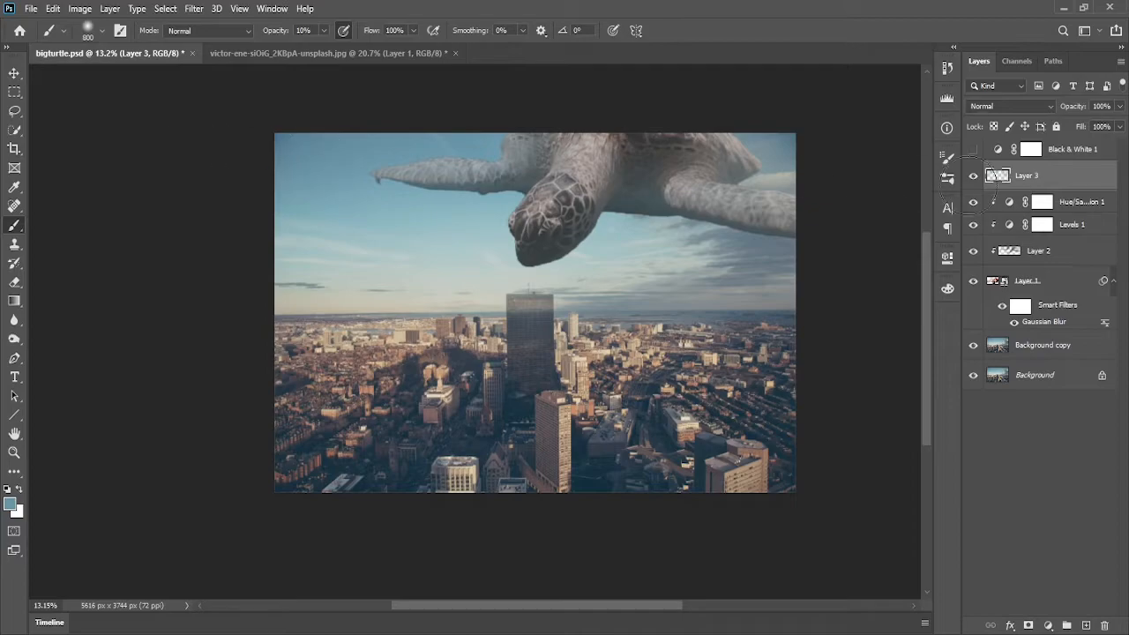
left_click_drag(778, 226, 961, 235)
Add a few more haze strokes over the turtle's head and shell
scroll(317, 189, "down", 3)
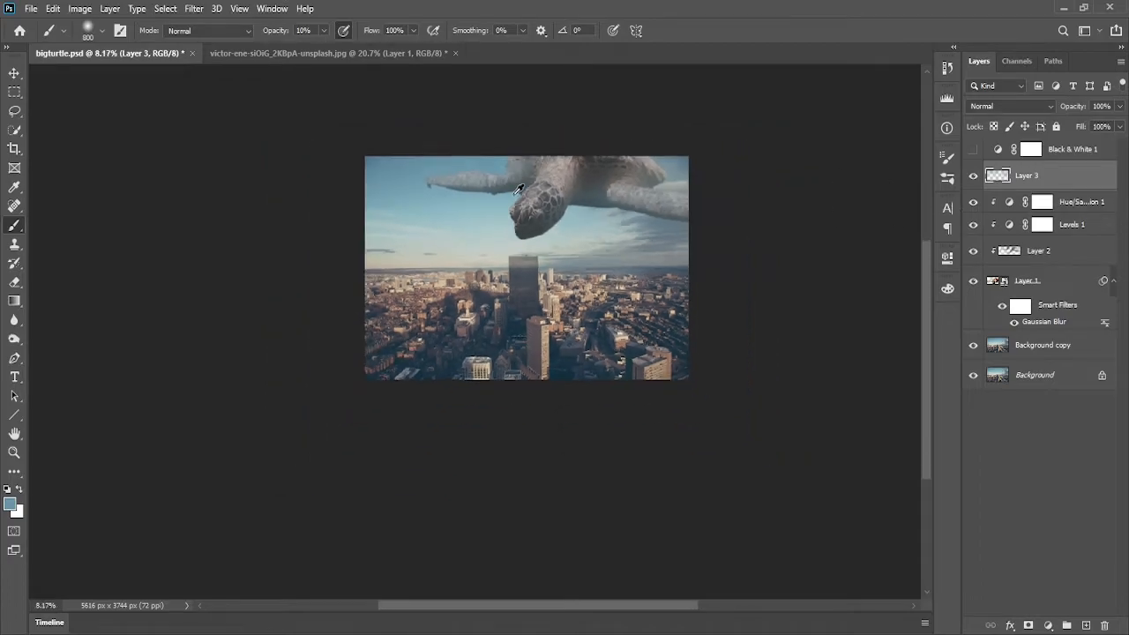
scroll(510, 196, "up", 2)
scroll(517, 195, "up", 2)
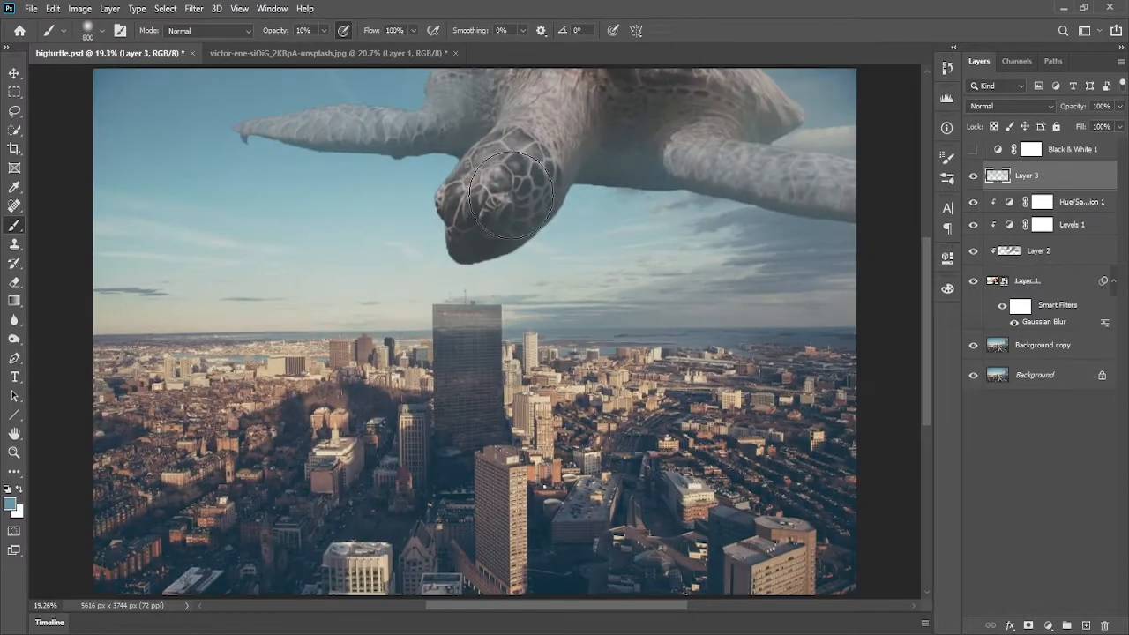
scroll(517, 194, "down", 3)
left_click_drag(593, 254, 630, 339)
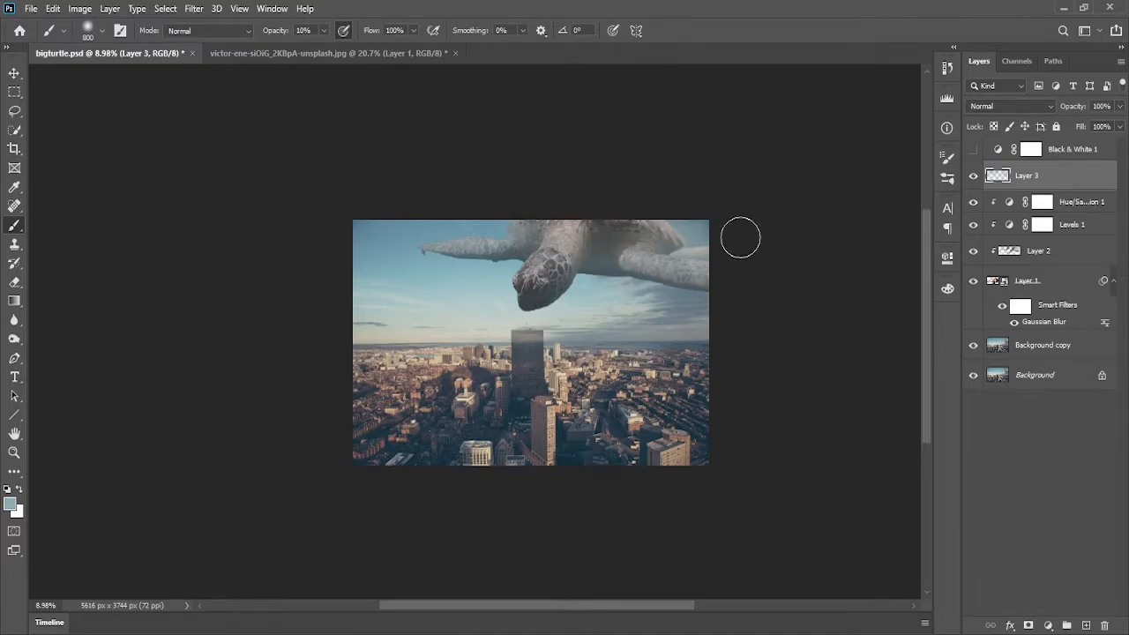
left_click(631, 302, "alt")
left_click_drag(516, 303, 541, 300)
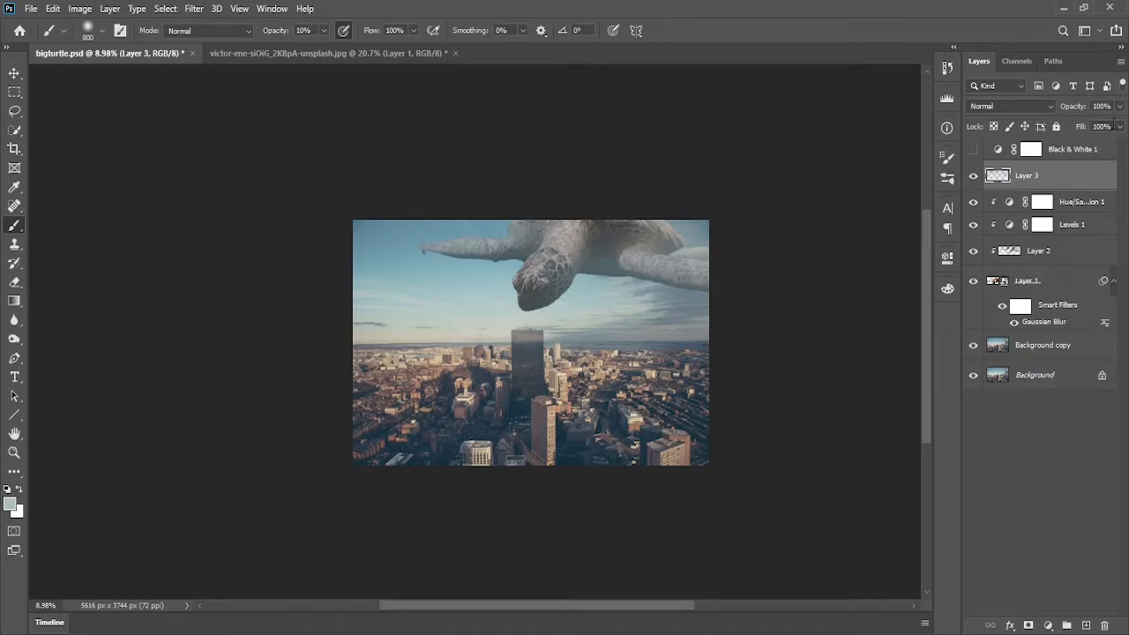
Set the haze layer's opacity to 90%
left_click(1121, 107)
left_click_drag(1106, 128, 1103, 121)
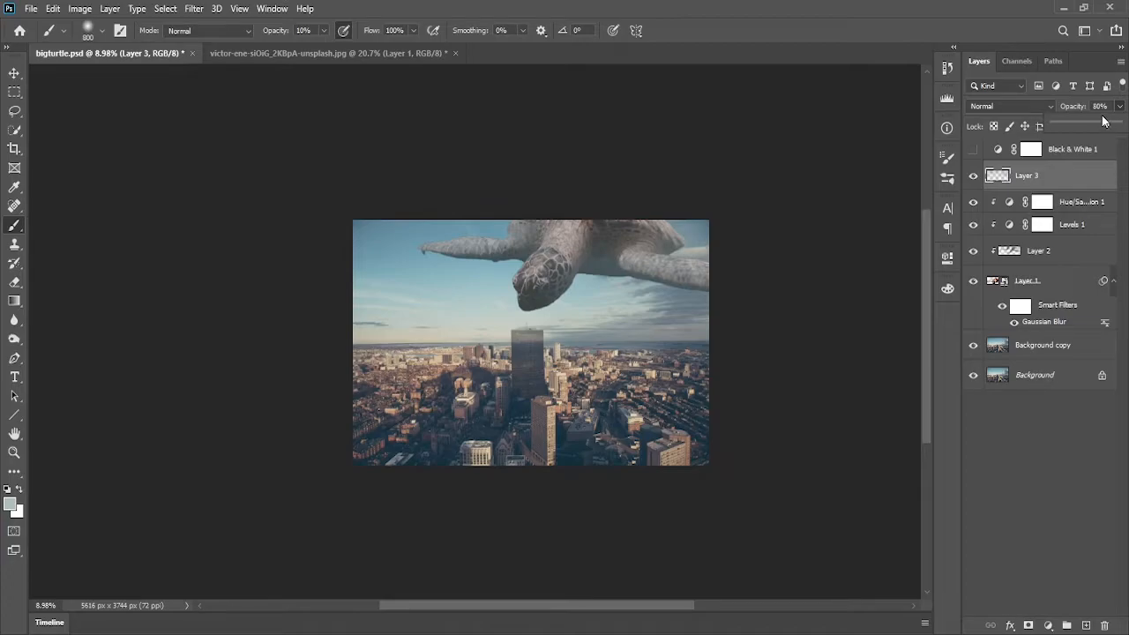
left_click(1101, 105)
type("90")
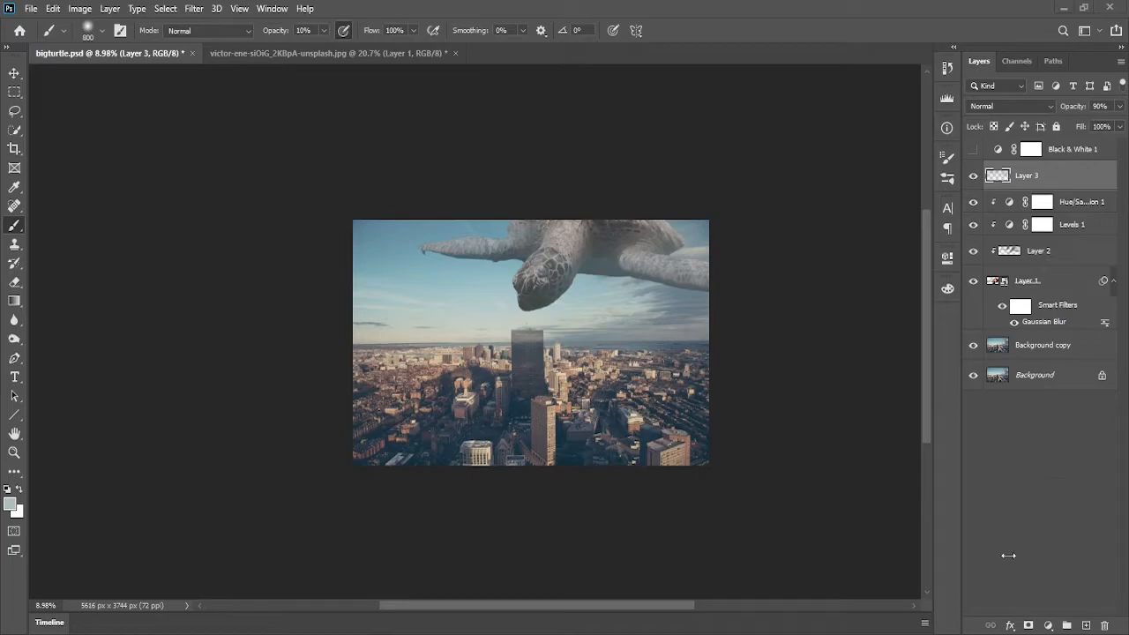
Add a Curves adjustment layer, move it below the haze layer and clip it to the turtle
left_click(1048, 625)
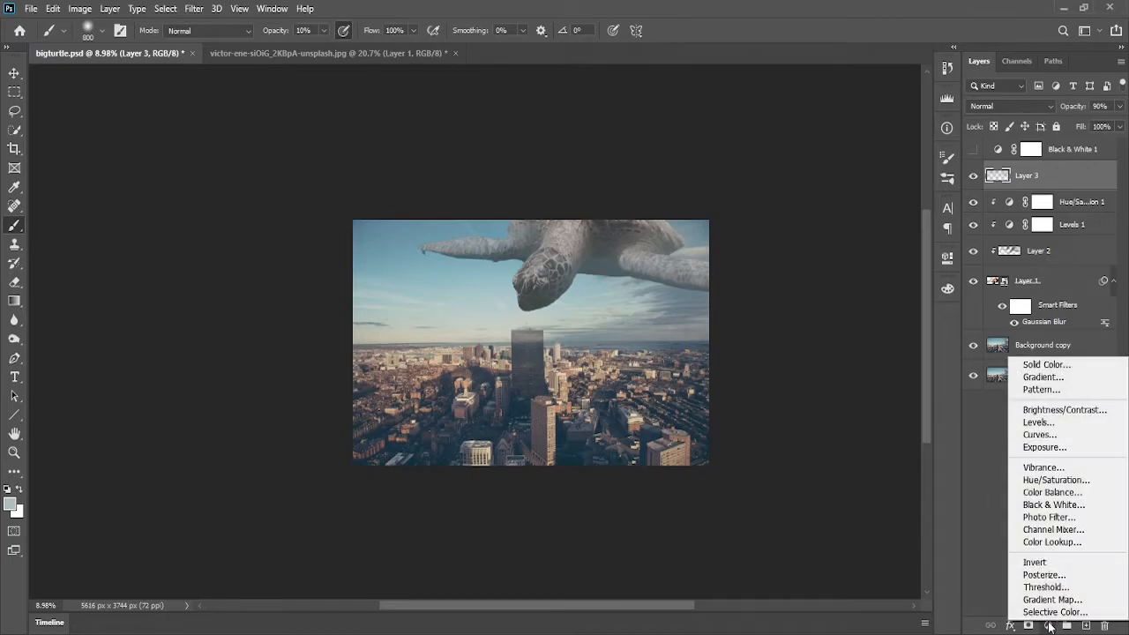
left_click(1058, 435)
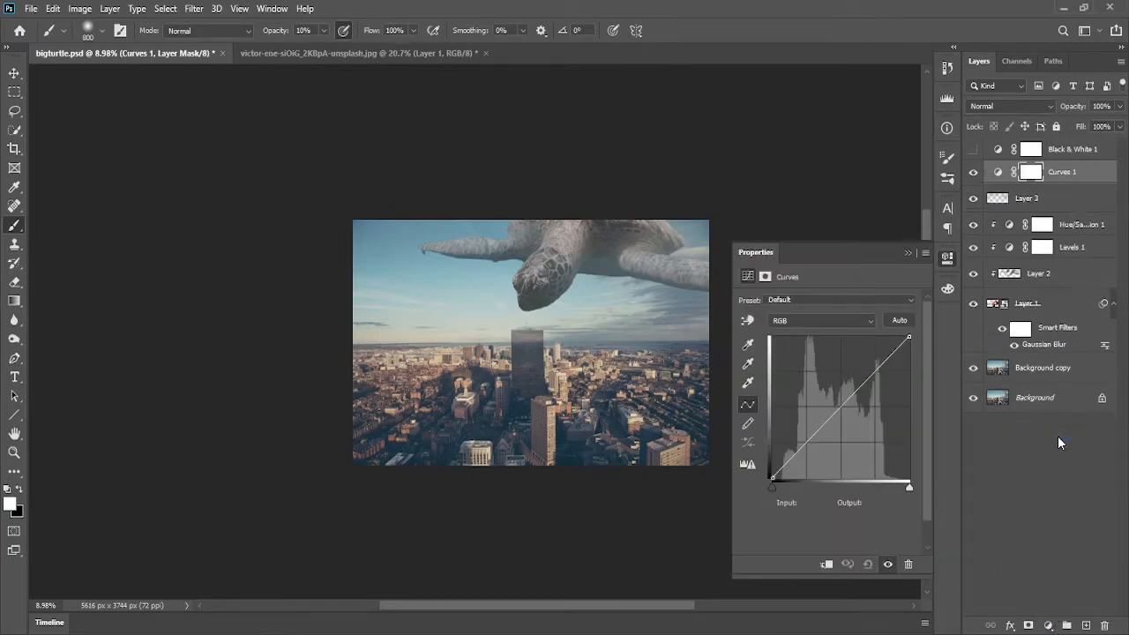
left_click_drag(1082, 176, 1089, 211)
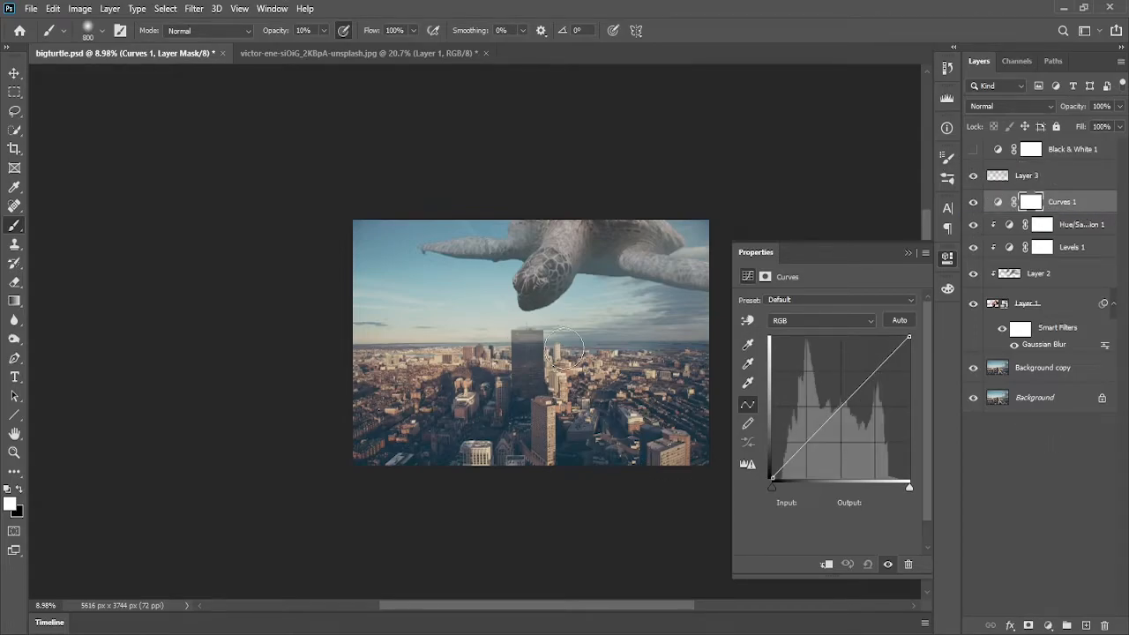
left_click(824, 566)
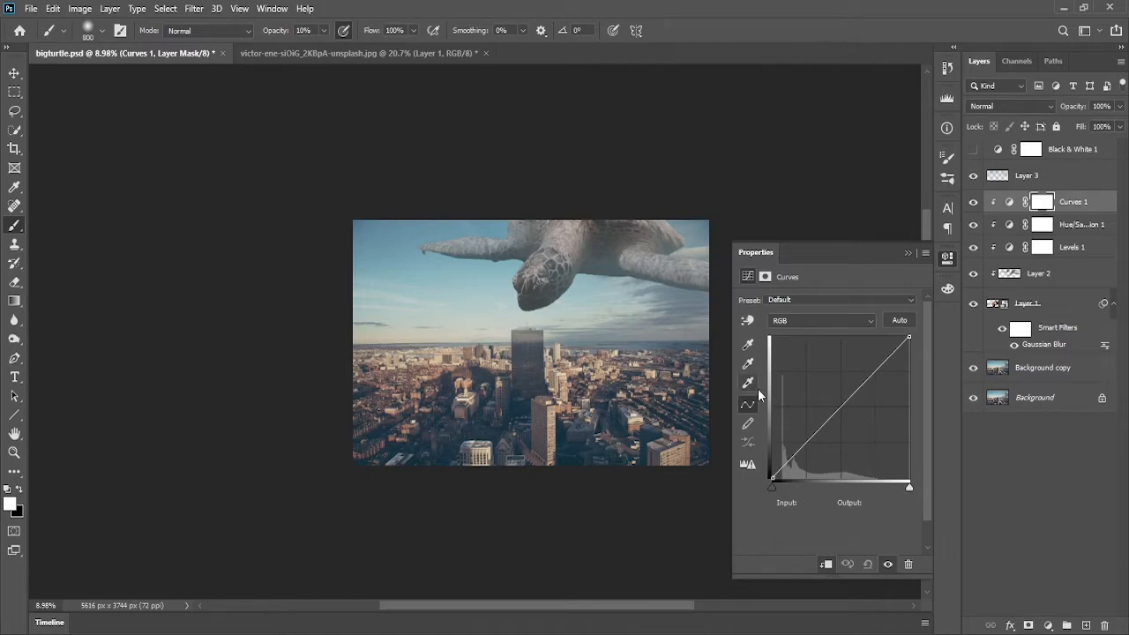
In the Curves Blue channel, add a midpoint and pull it slightly down
left_click(798, 320)
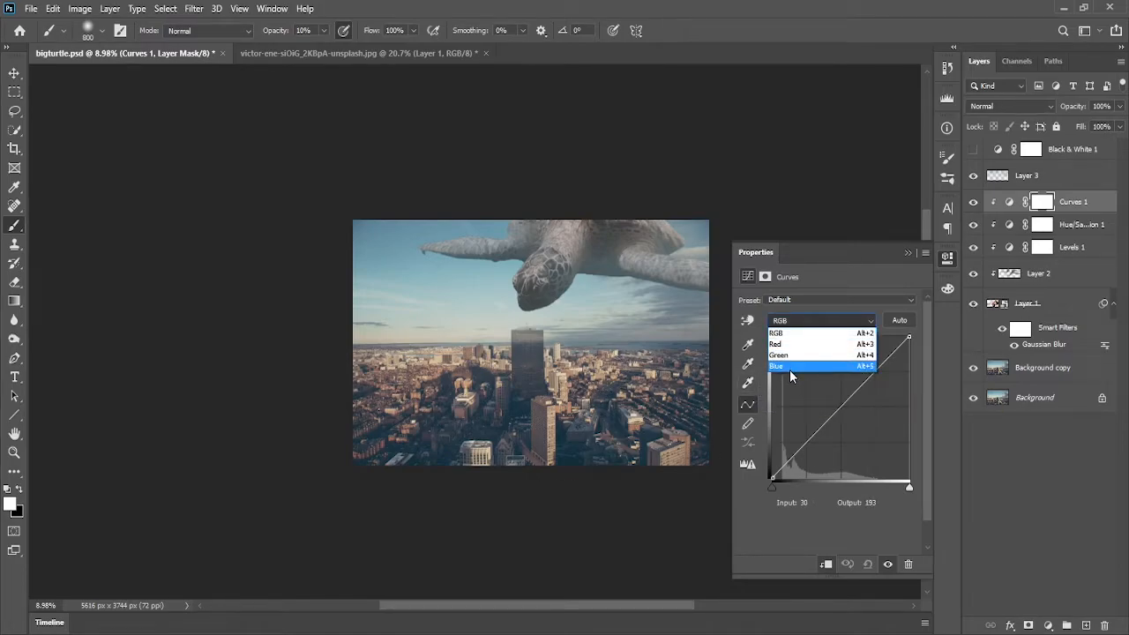
left_click(790, 370)
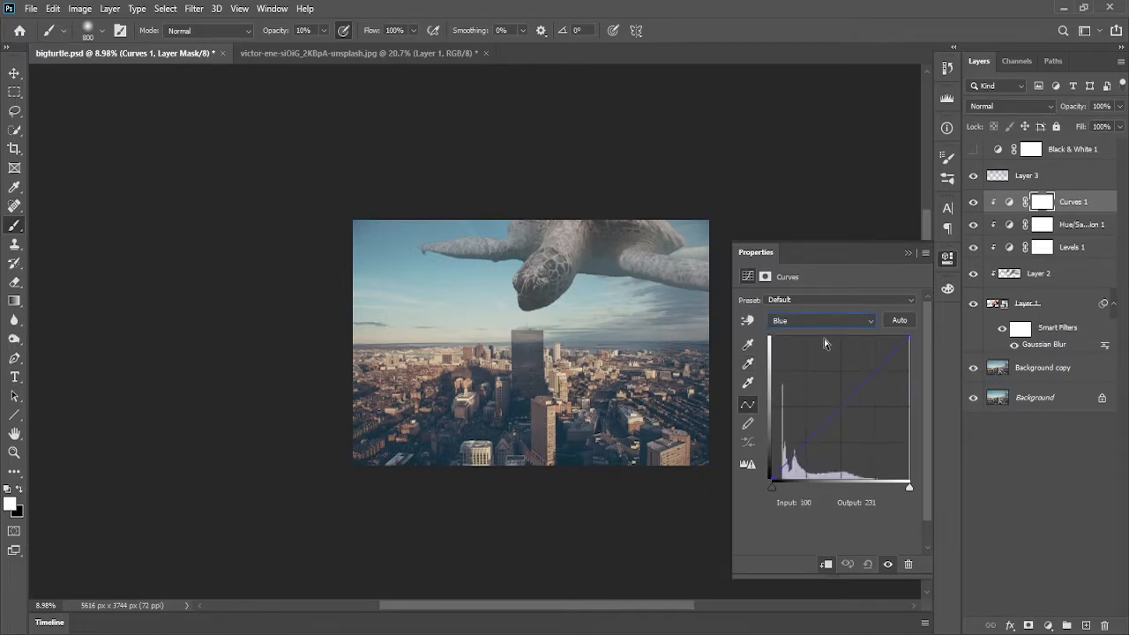
mouse_move(852, 403)
left_mouse_down()
mouse_move(819, 386)
mouse_move(851, 413)
mouse_move(844, 407)
left_mouse_up()
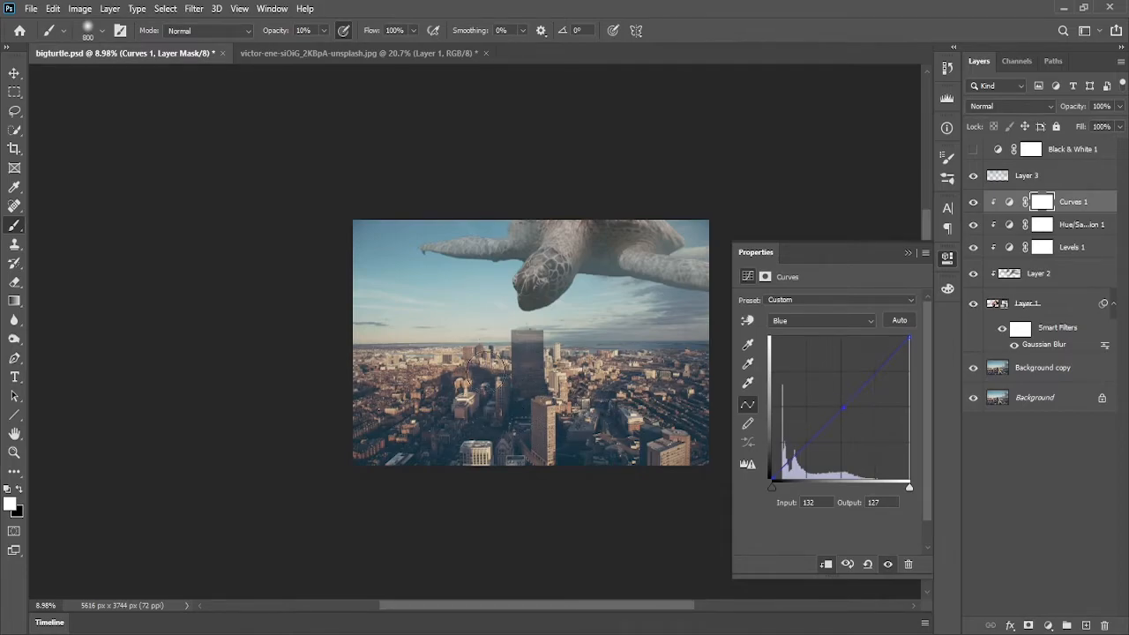
left_click_drag(845, 407, 846, 404)
Toggle the Curves layer's visibility to compare the turtle with and without it
left_click(973, 204)
left_click(974, 204)
left_click(973, 205)
left_click(973, 205)
left_click(973, 205)
left_click(973, 205)
Switch to the Red channel and raise the curve's midpoint slightly
left_click(809, 322)
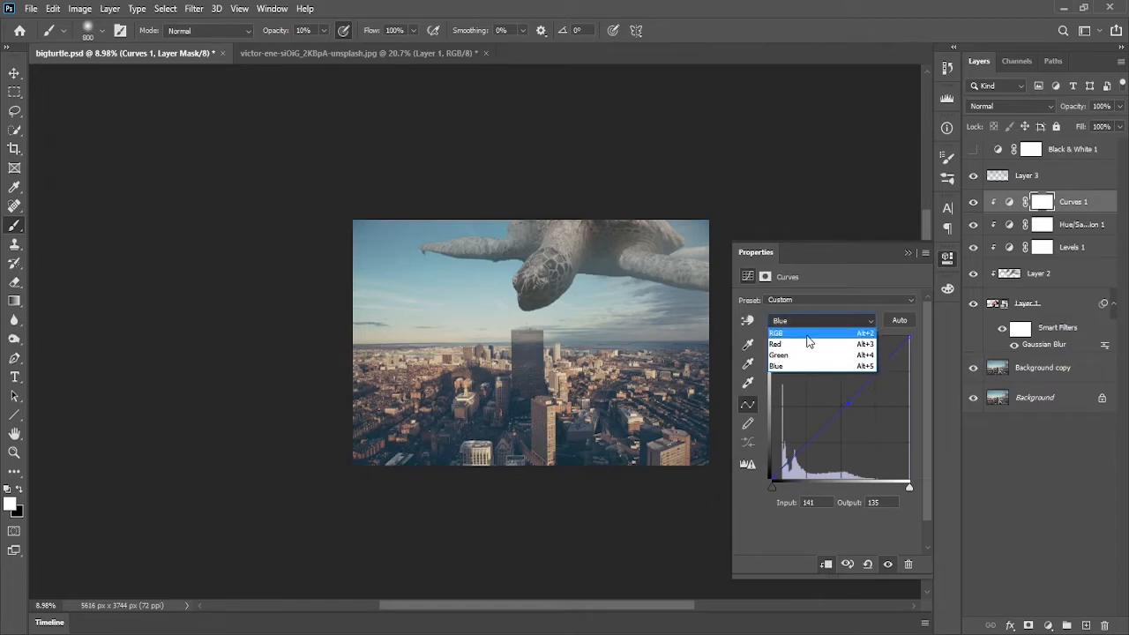
left_click(806, 345)
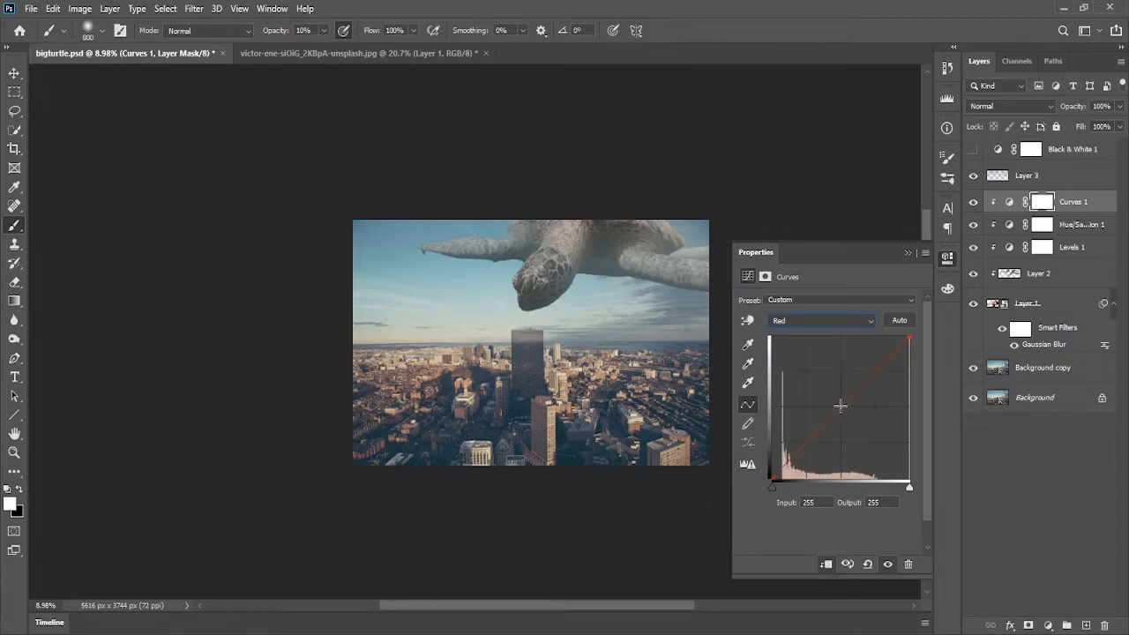
left_click(838, 406)
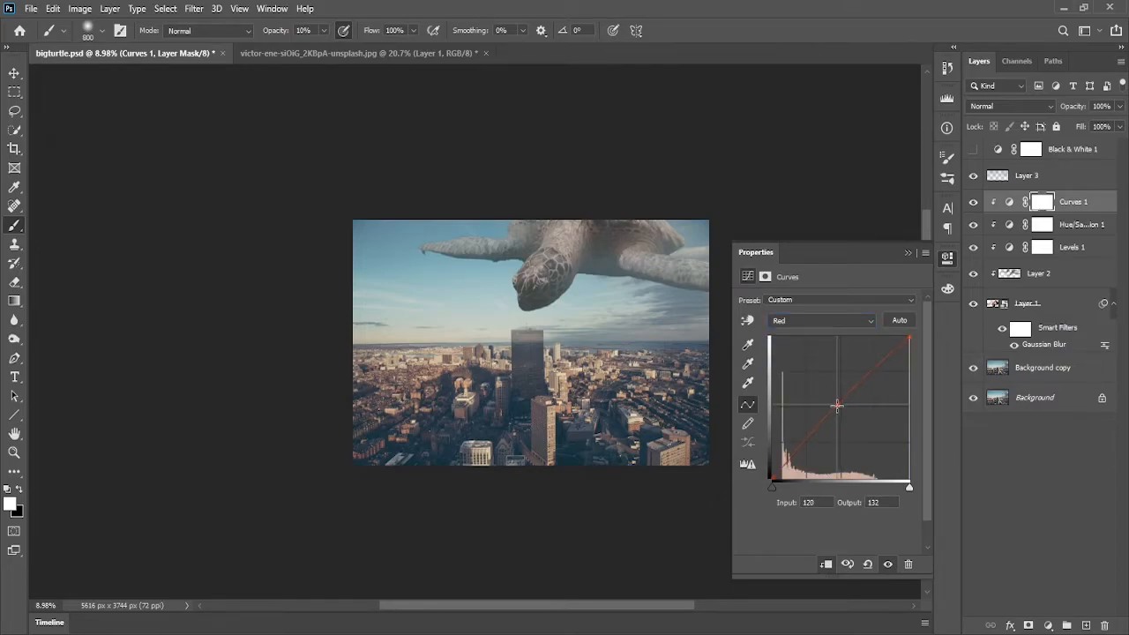
left_click_drag(837, 406, 838, 404)
left_click_drag(838, 409, 840, 401)
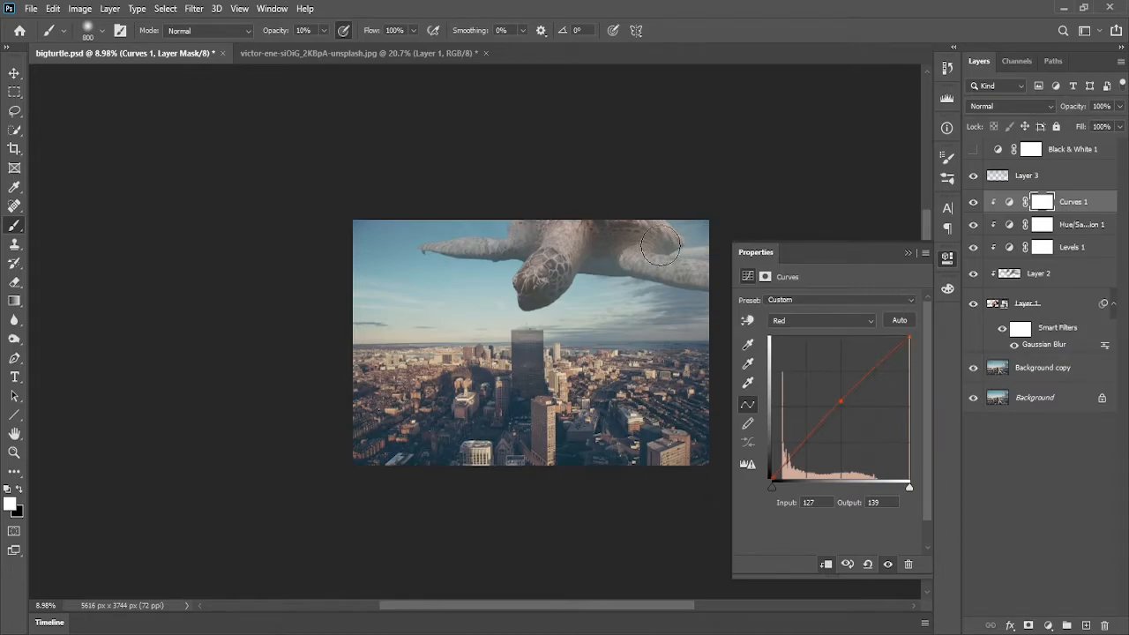
Switch the Curves adjustment to the Green channel and raise its midpoint slightly
left_click(811, 332)
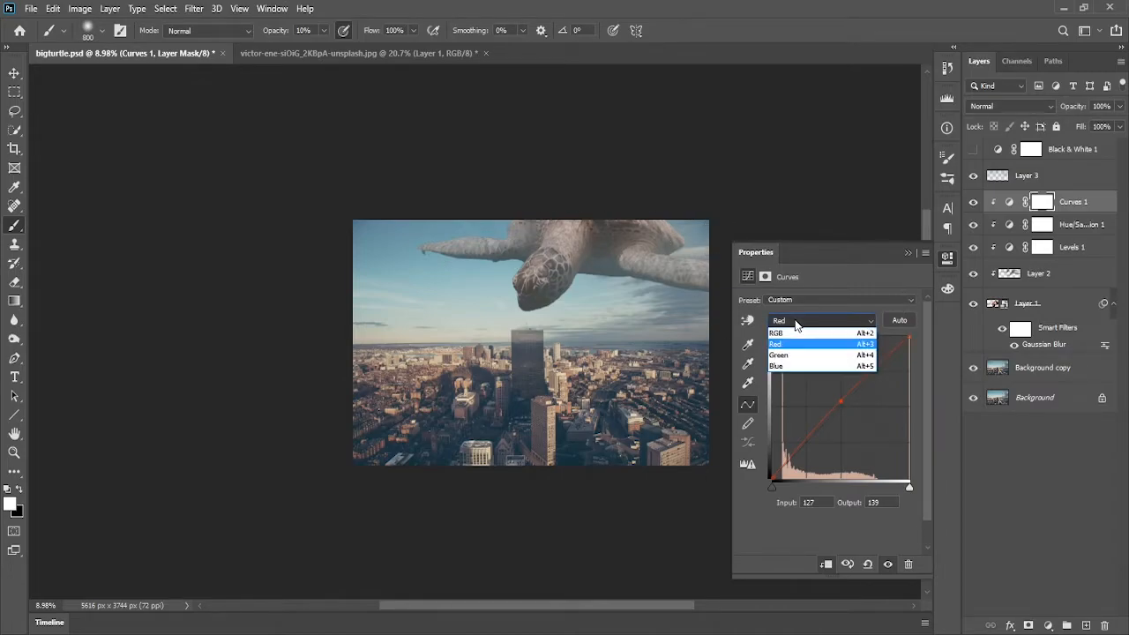
left_click(795, 366)
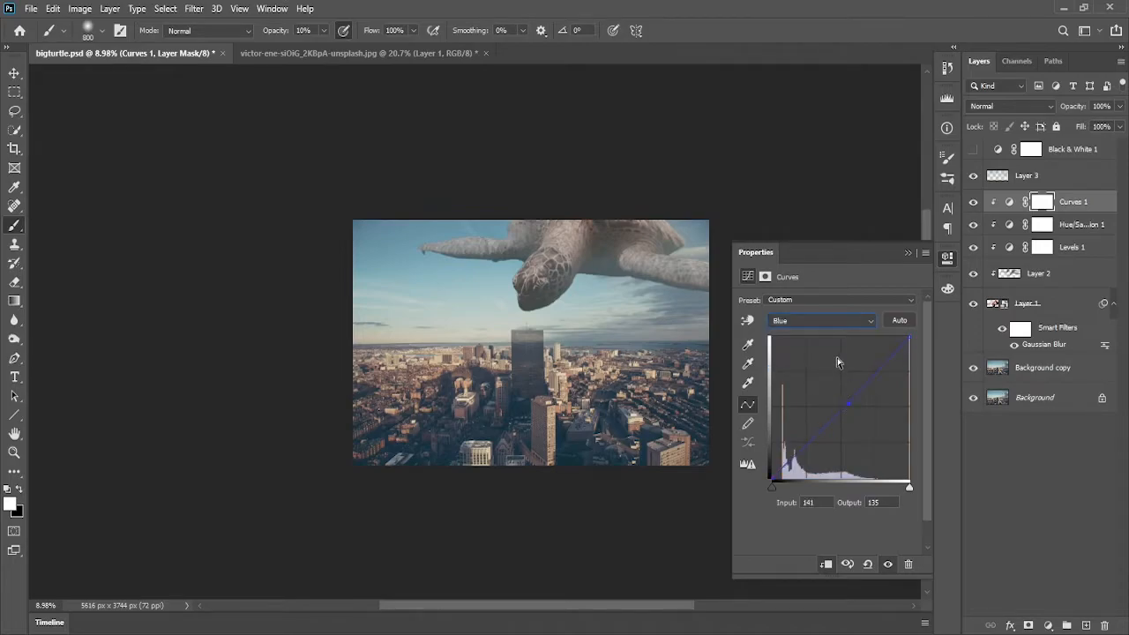
left_click(822, 322)
left_click(819, 343)
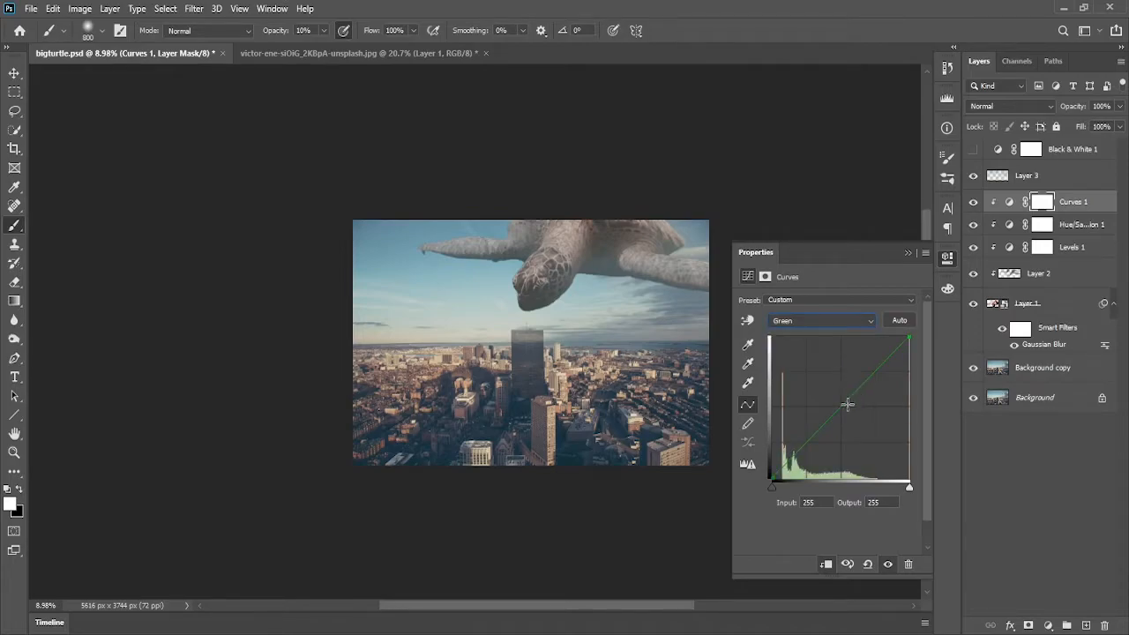
mouse_move(837, 412)
left_mouse_down()
mouse_move(835, 401)
mouse_move(845, 408)
left_mouse_up()
left_click_drag(844, 406, 844, 403)
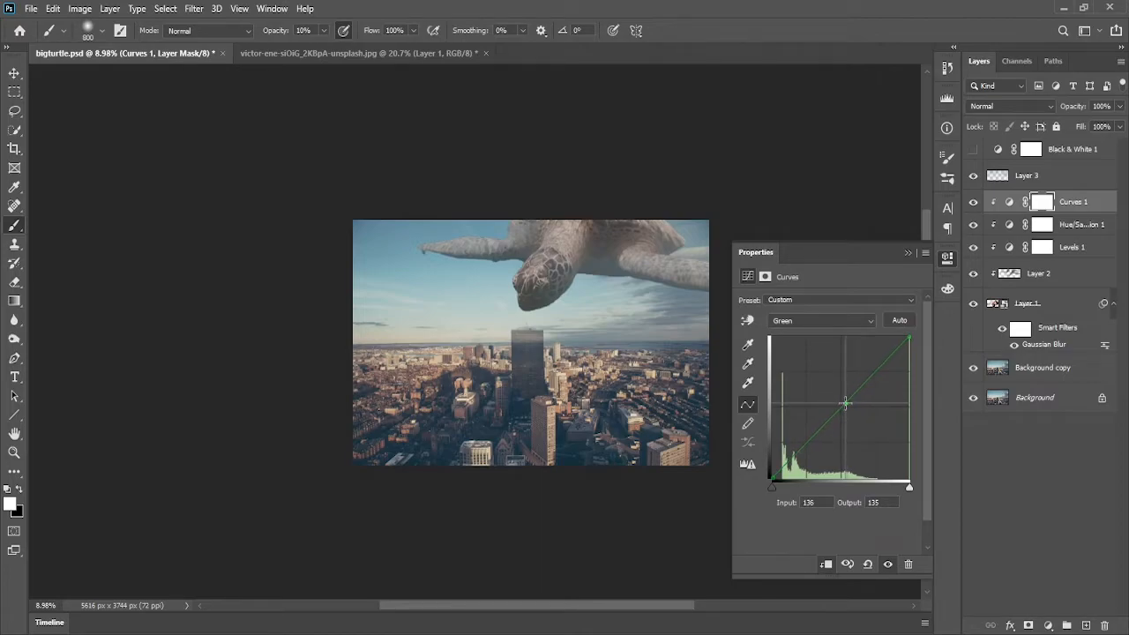
Close the properties and lower the Curves layer's opacity to 75%
left_click(908, 252)
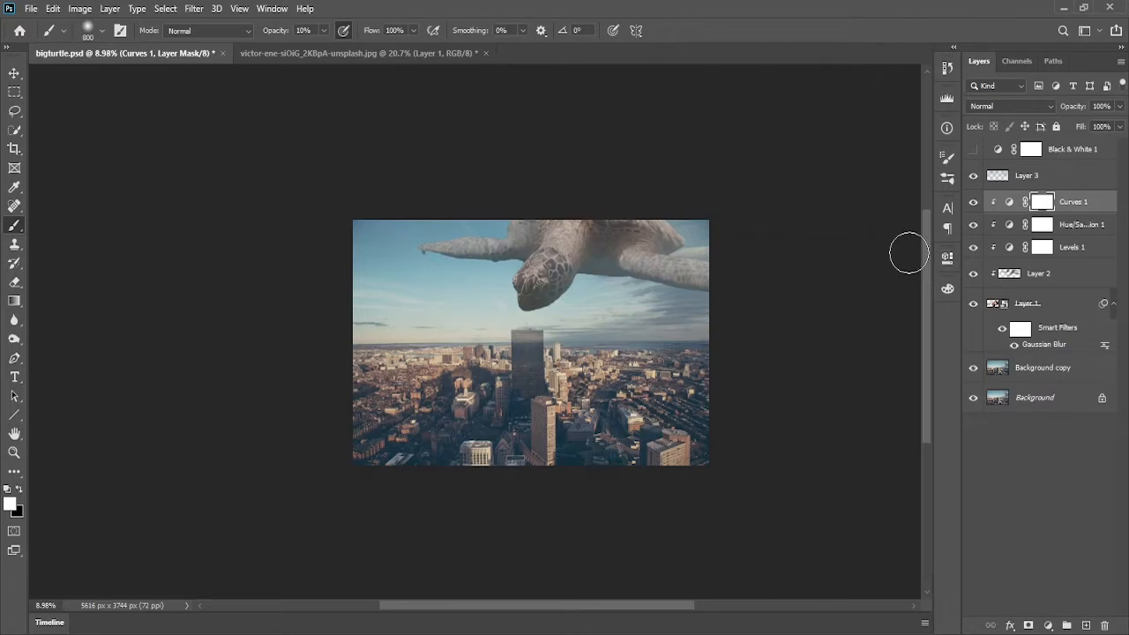
scroll(570, 369, "down", 5)
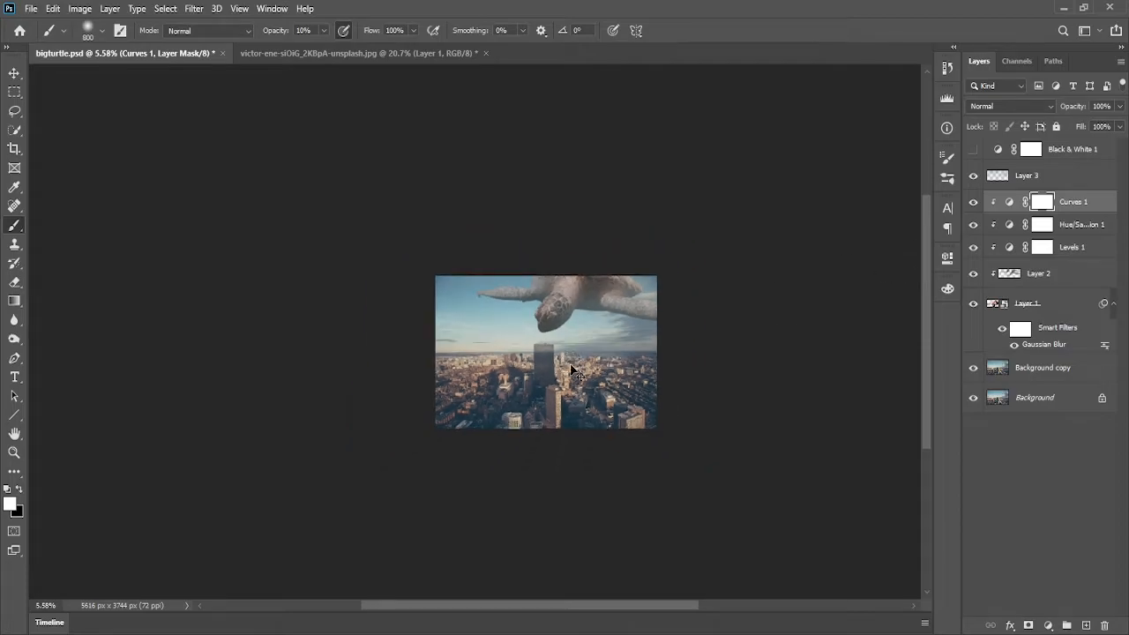
scroll(575, 363, "up", 12)
scroll(582, 360, "down", 5)
scroll(586, 354, "down", 2)
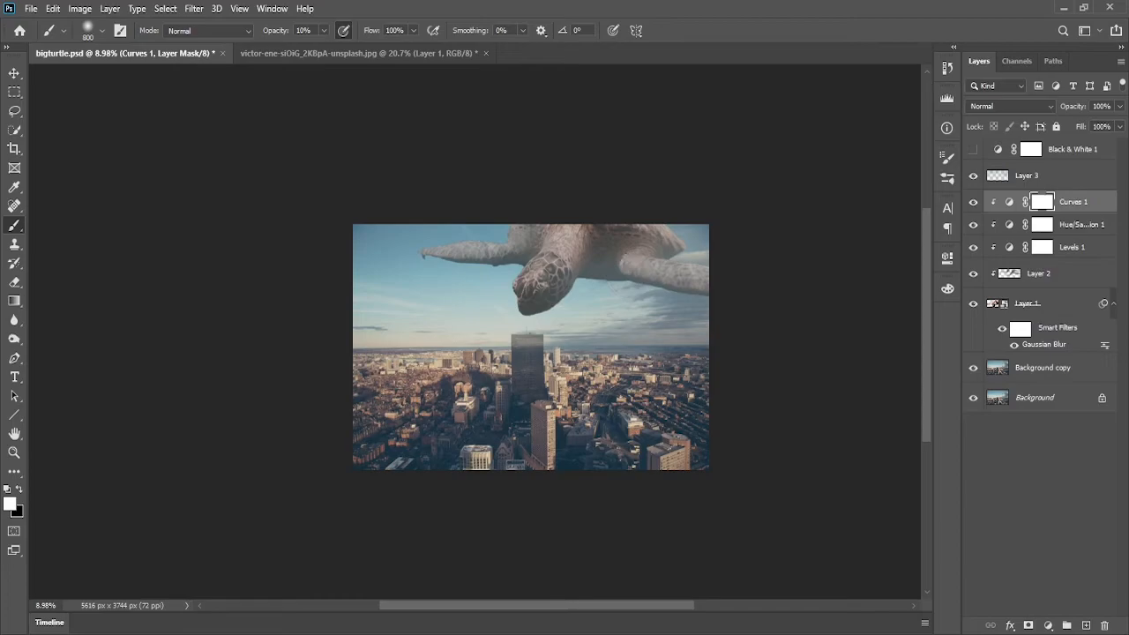
left_click(1119, 107)
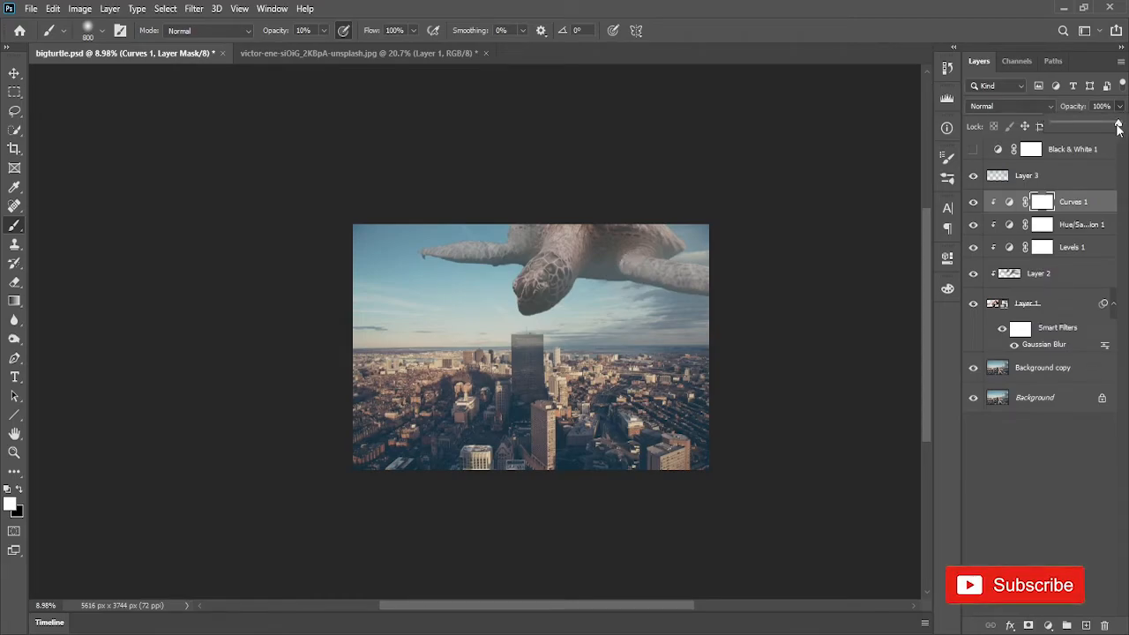
left_click_drag(1110, 127, 1103, 127)
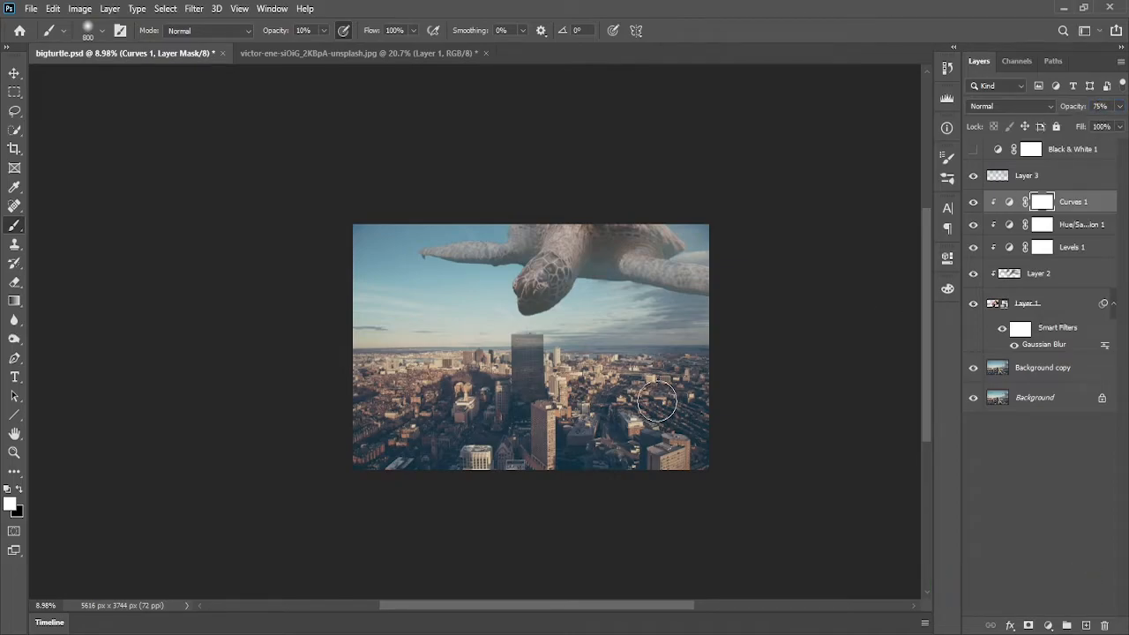
Add a Color Lookup adjustment layer on top of the Curves layer using the Soft_Warming.look 3DLUT file
scroll(658, 402, "down", 1)
scroll(668, 400, "up", 2)
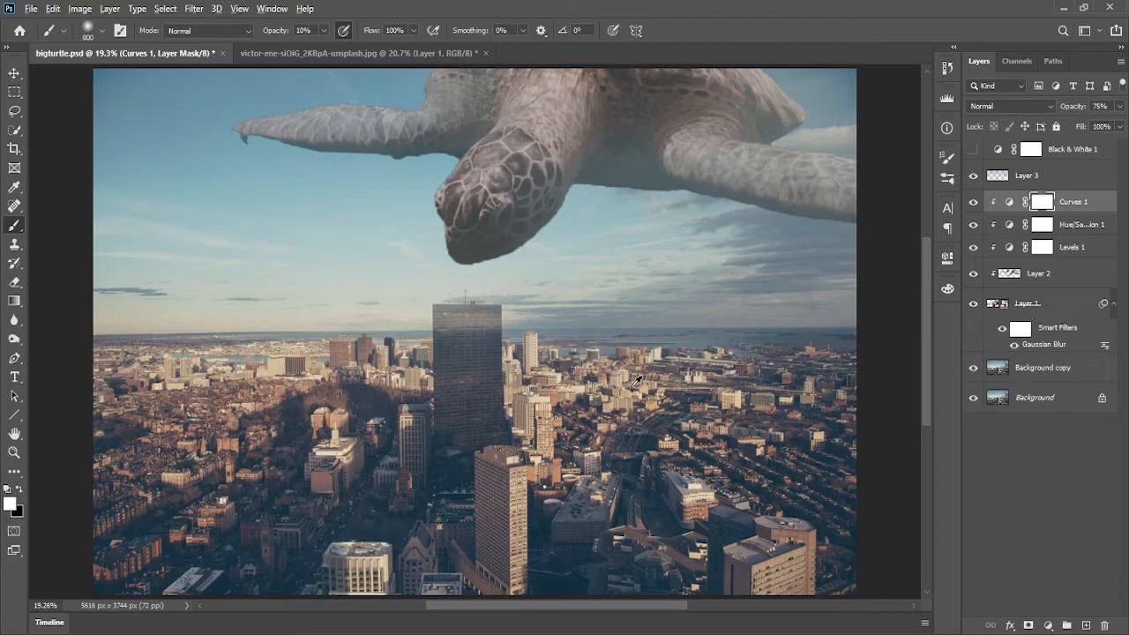
scroll(639, 375, "down", 1)
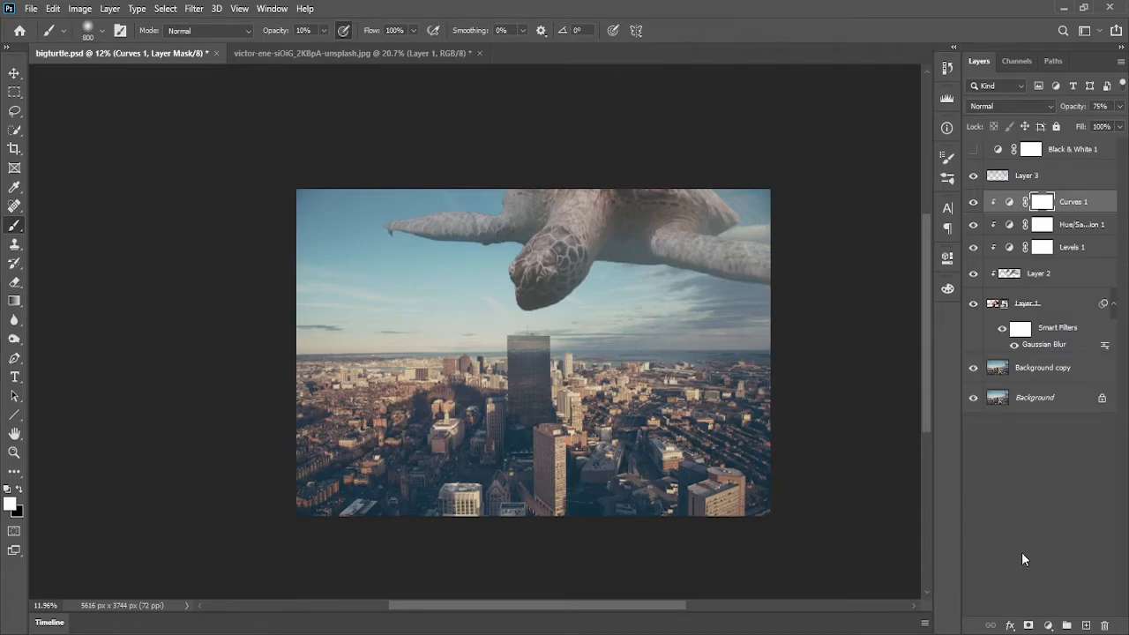
left_click(1048, 626)
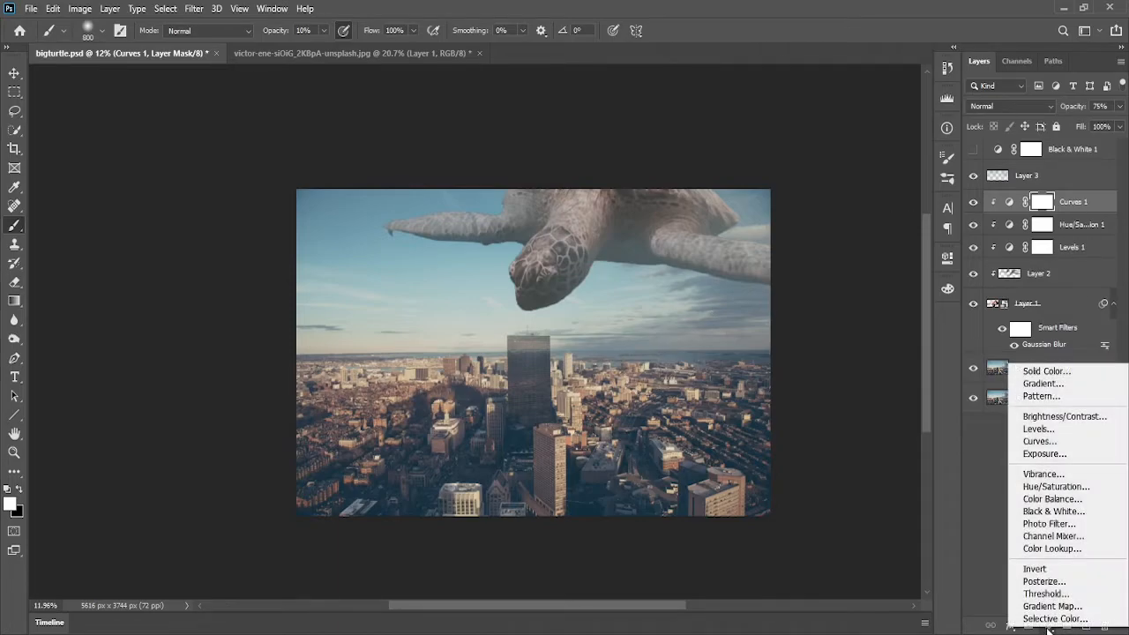
left_click(1087, 548)
left_click(865, 304)
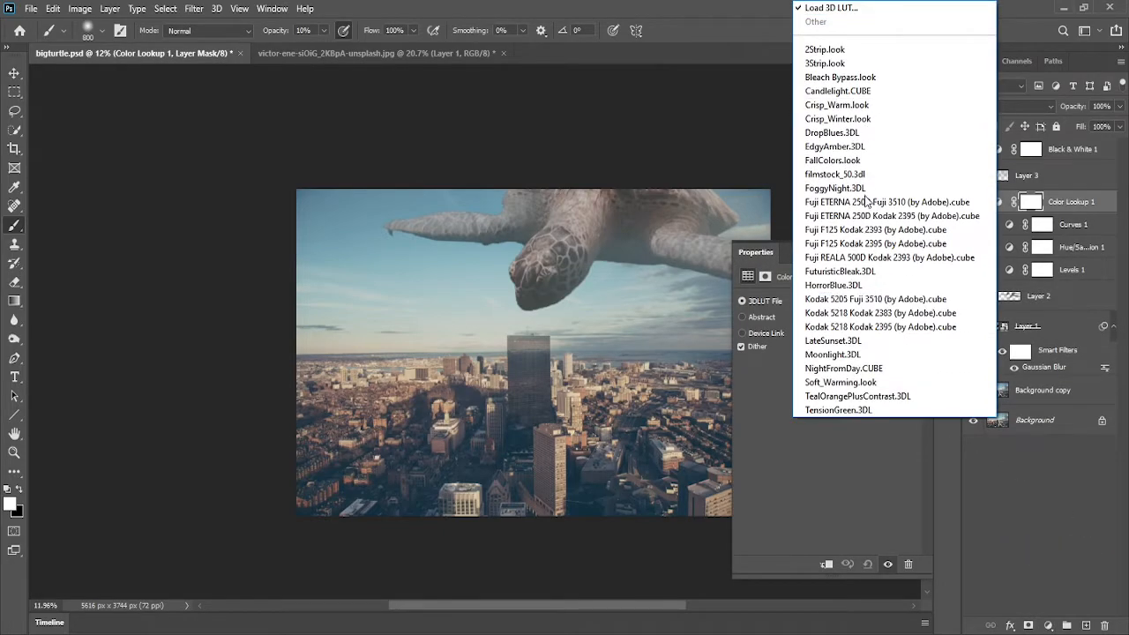
left_click(897, 381)
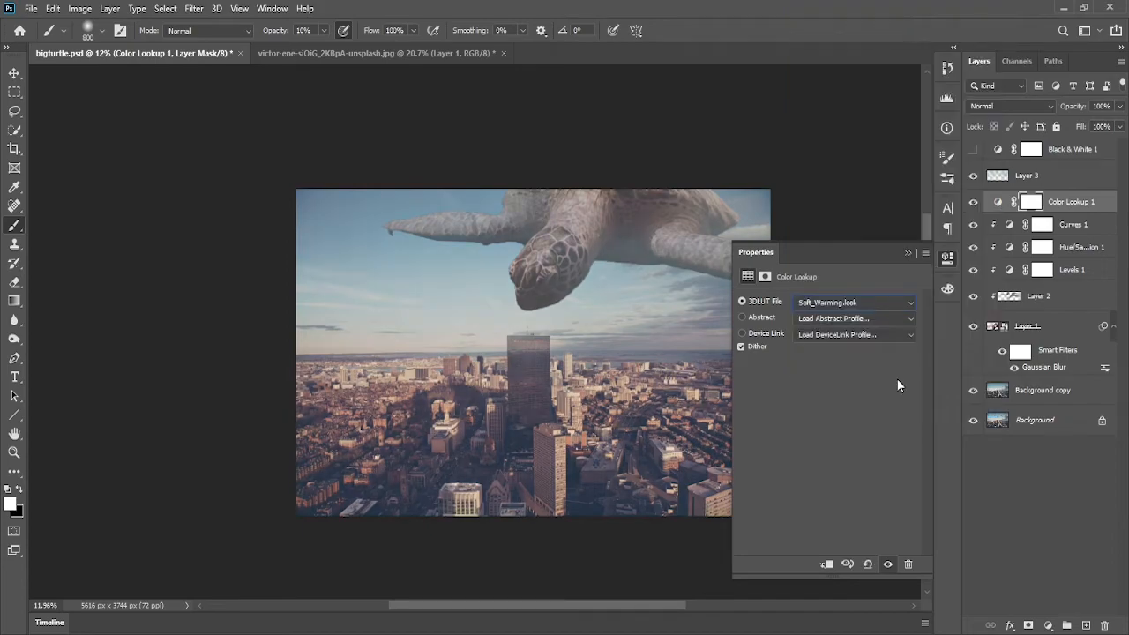
left_click(909, 254)
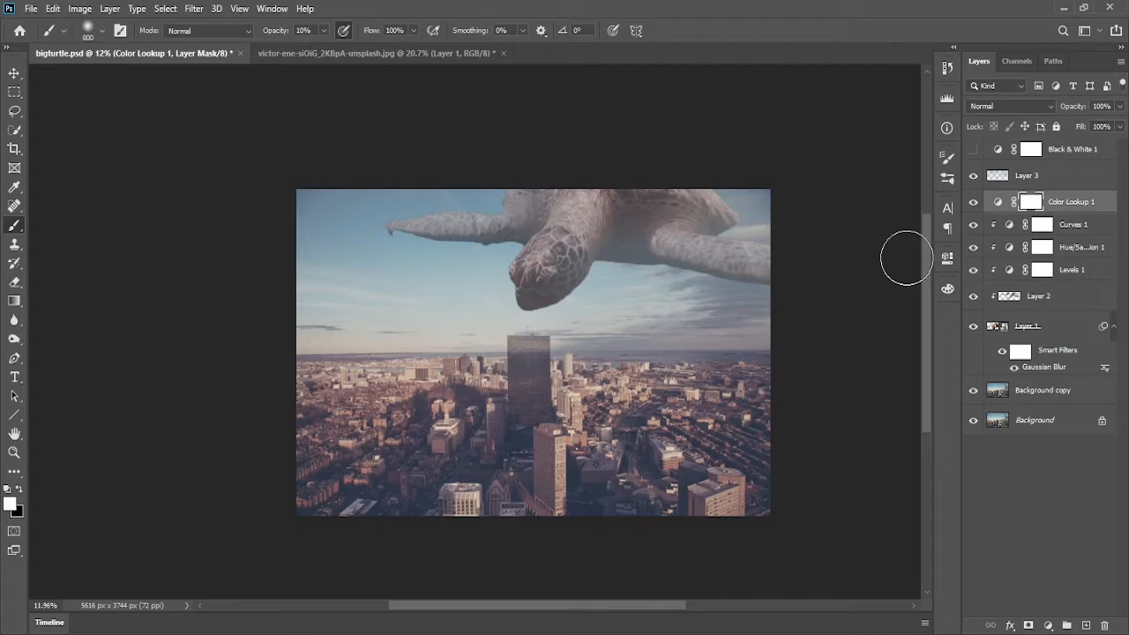
Toggle the Color Lookup layer's visibility to compare the image with and without it
scroll(678, 290, "down", 3)
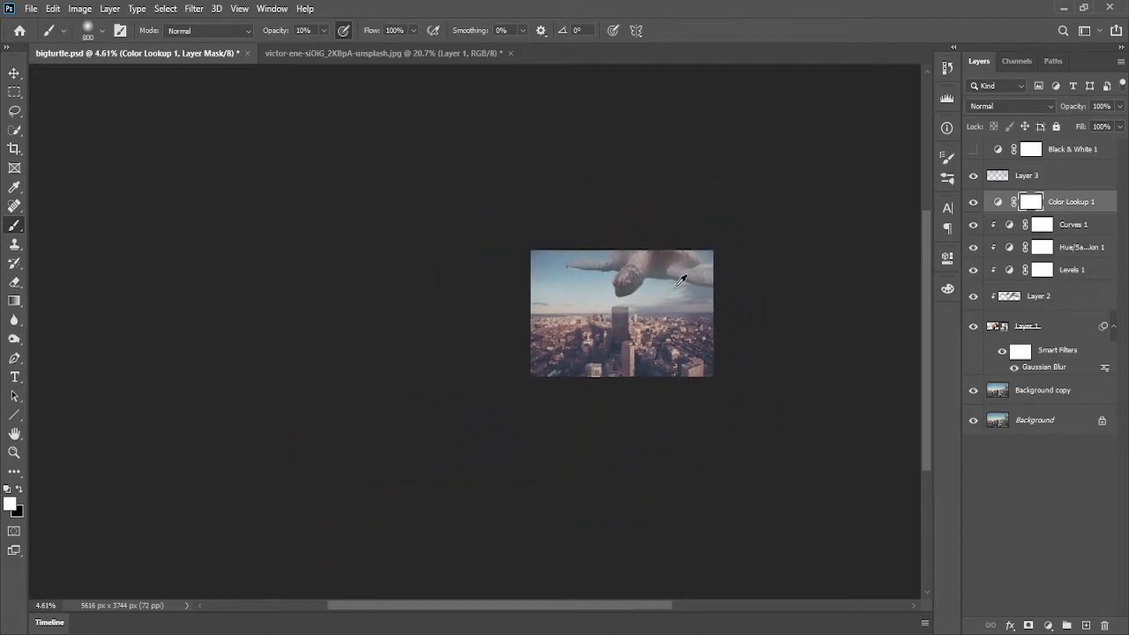
scroll(677, 289, "up", 4)
scroll(675, 284, "down", 2)
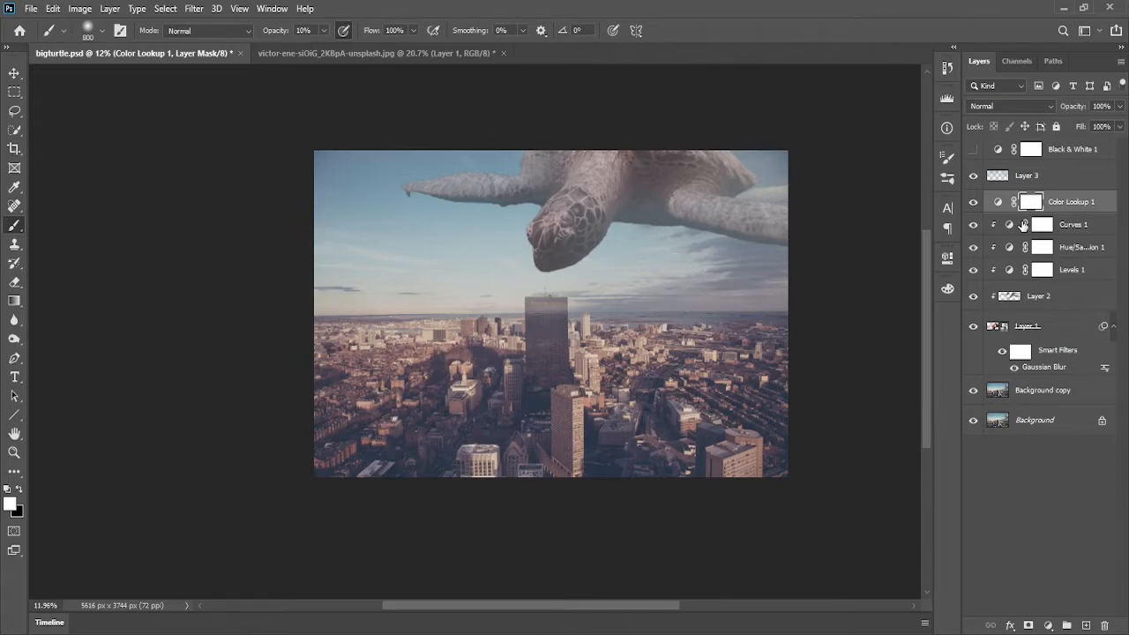
left_click(973, 203)
left_click(974, 203)
Set the Color Lookup layer's opacity to 80%
left_click(1121, 107)
left_click_drag(1119, 123, 1109, 128)
type("80")
Prepare the soft round brush with black as foreground colour and 50% brush opacity
right_click(454, 238)
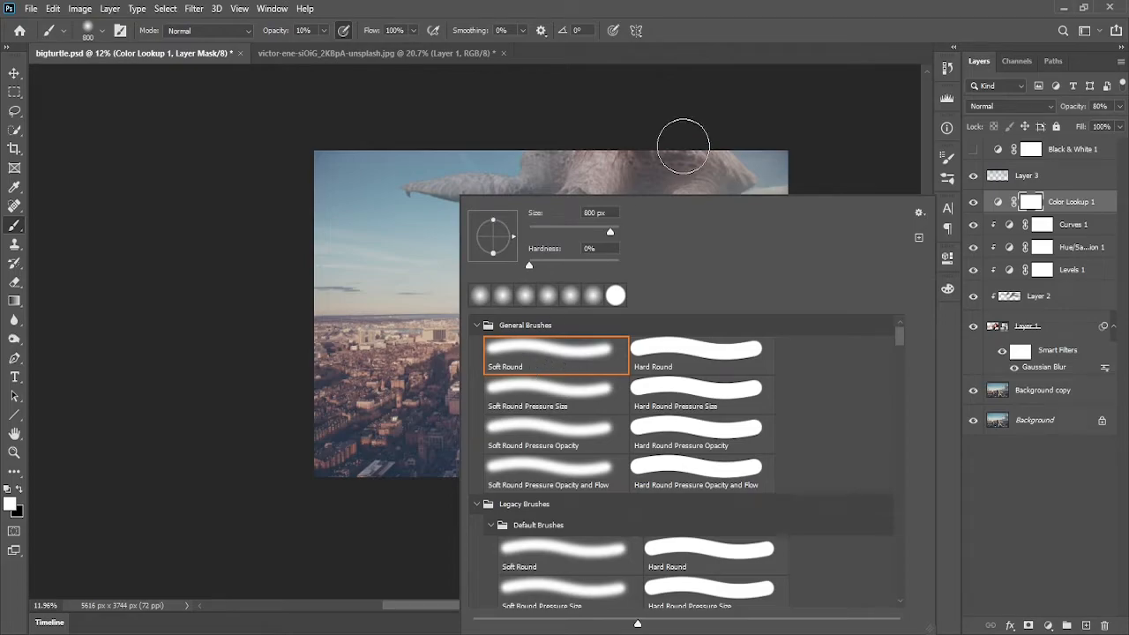
left_click(701, 46)
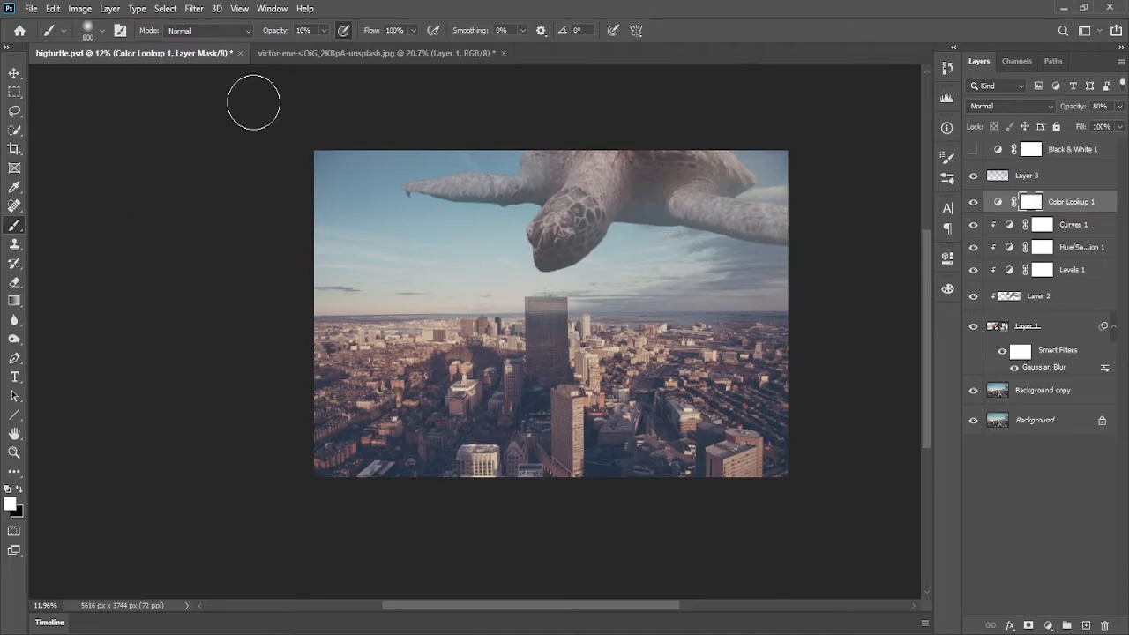
left_click(18, 490)
double_click(305, 30)
type("50")
key("Return")
Enlarge the brush to about 1489 px and paint the Color Lookup mask over the city and central tower
left_click_drag(467, 372, 491, 370)
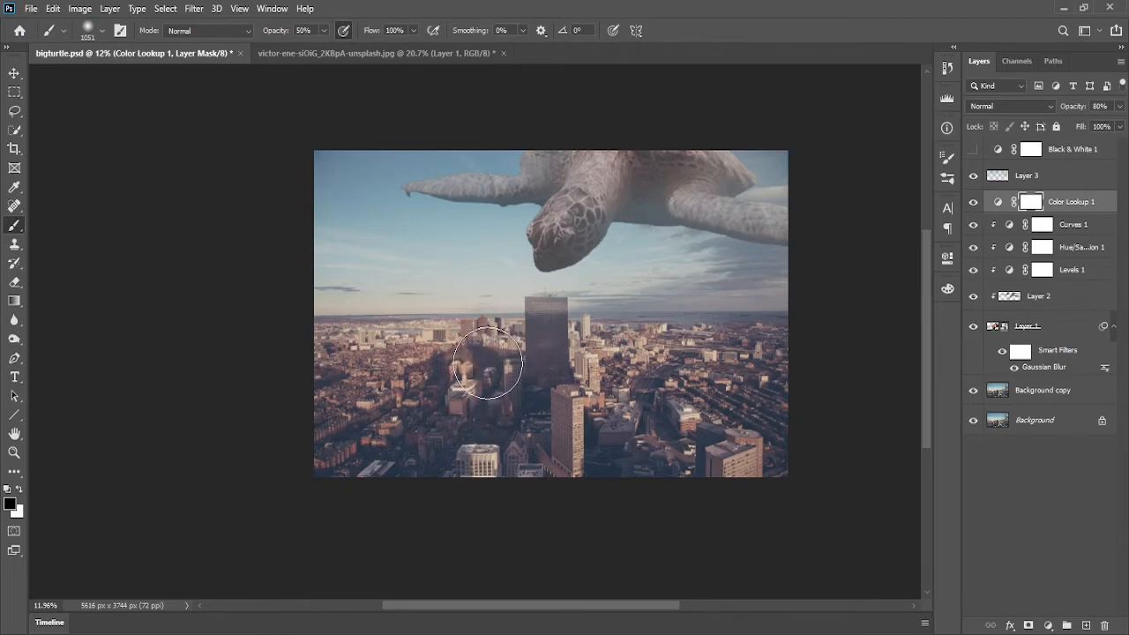
key("]")
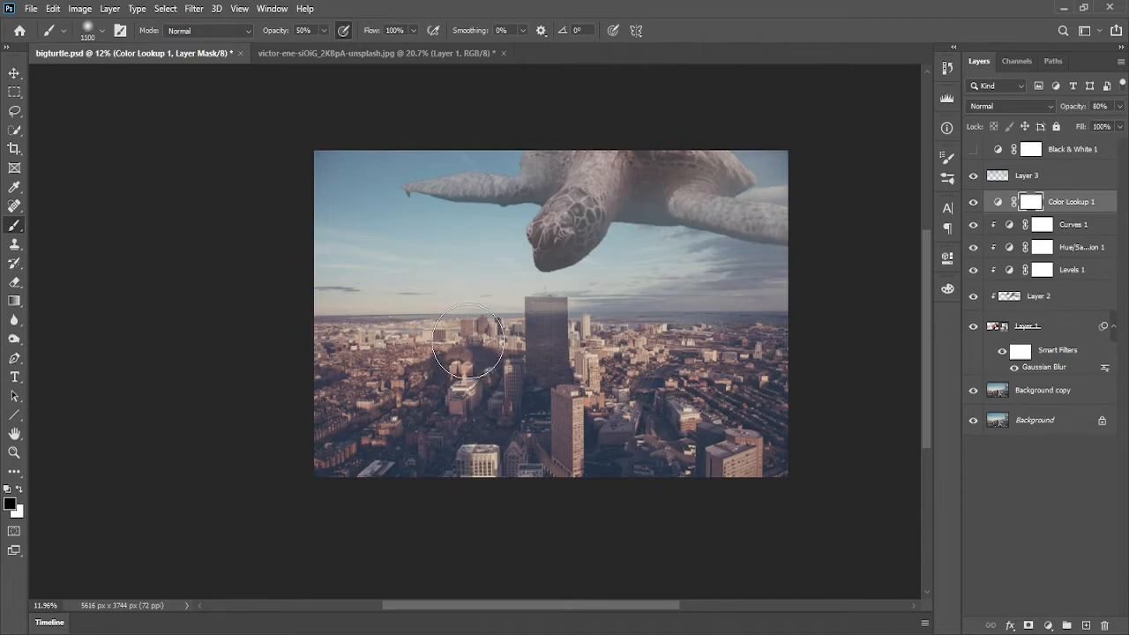
mouse_move(469, 342)
left_mouse_down()
mouse_move(583, 292)
mouse_move(494, 332)
mouse_move(662, 299)
mouse_move(613, 325)
mouse_move(647, 309)
mouse_move(616, 321)
mouse_move(591, 290)
mouse_move(570, 527)
mouse_move(536, 247)
mouse_move(516, 461)
mouse_move(510, 227)
mouse_move(479, 516)
mouse_move(469, 520)
mouse_move(466, 400)
mouse_move(482, 402)
mouse_move(495, 371)
mouse_move(385, 370)
mouse_move(610, 378)
mouse_move(473, 377)
mouse_move(473, 439)
mouse_move(469, 223)
left_mouse_up()
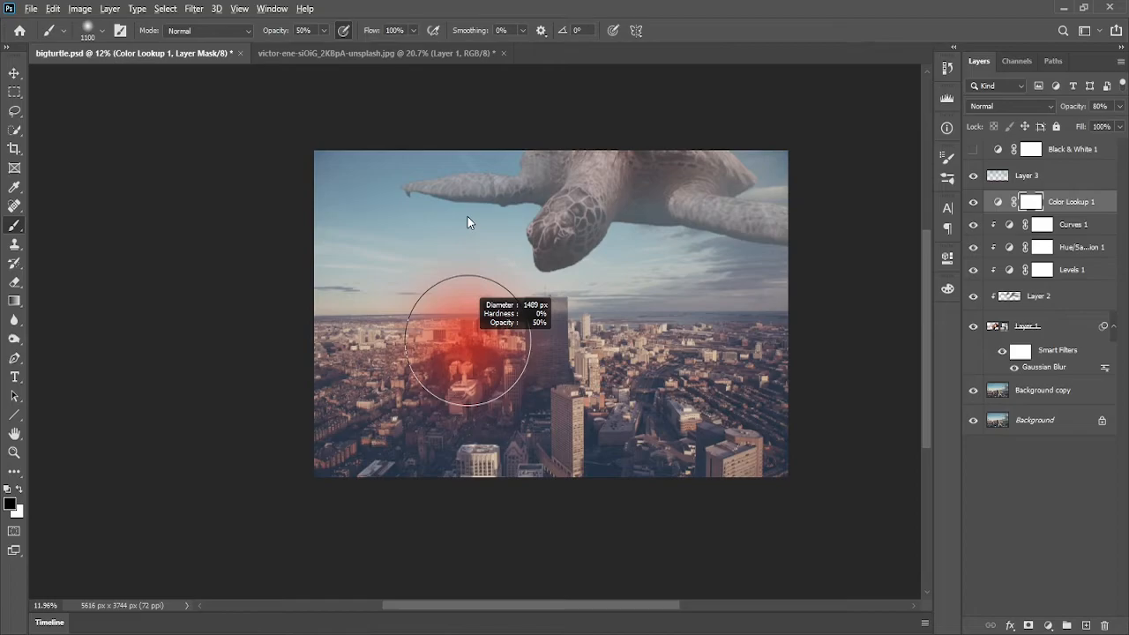
left_click_drag(467, 218, 468, 218)
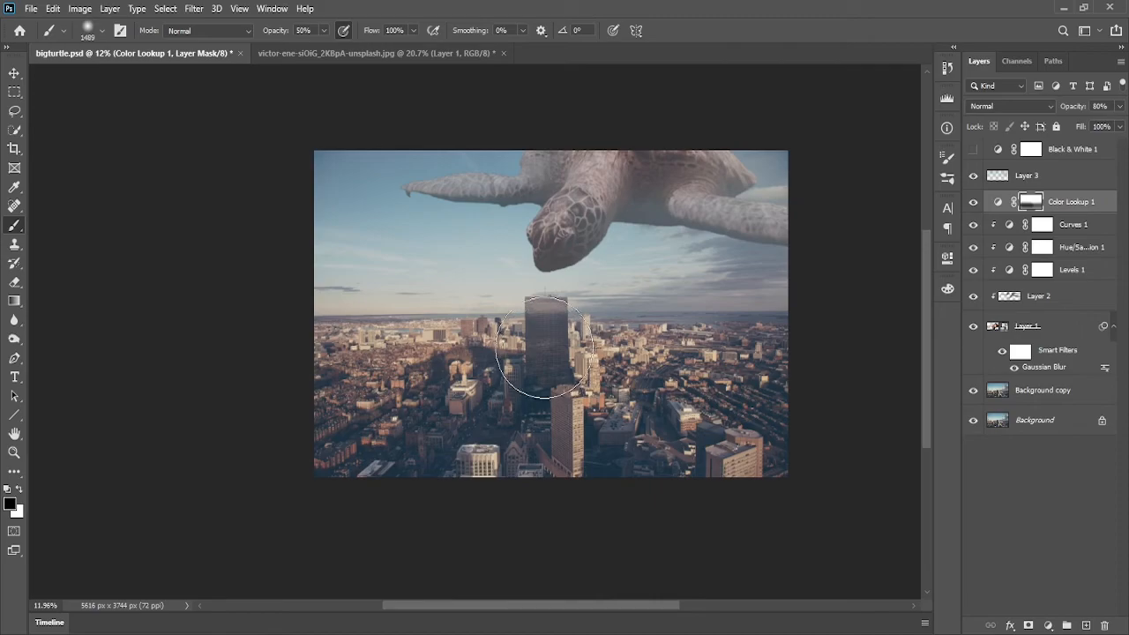
left_click_drag(591, 300, 571, 334)
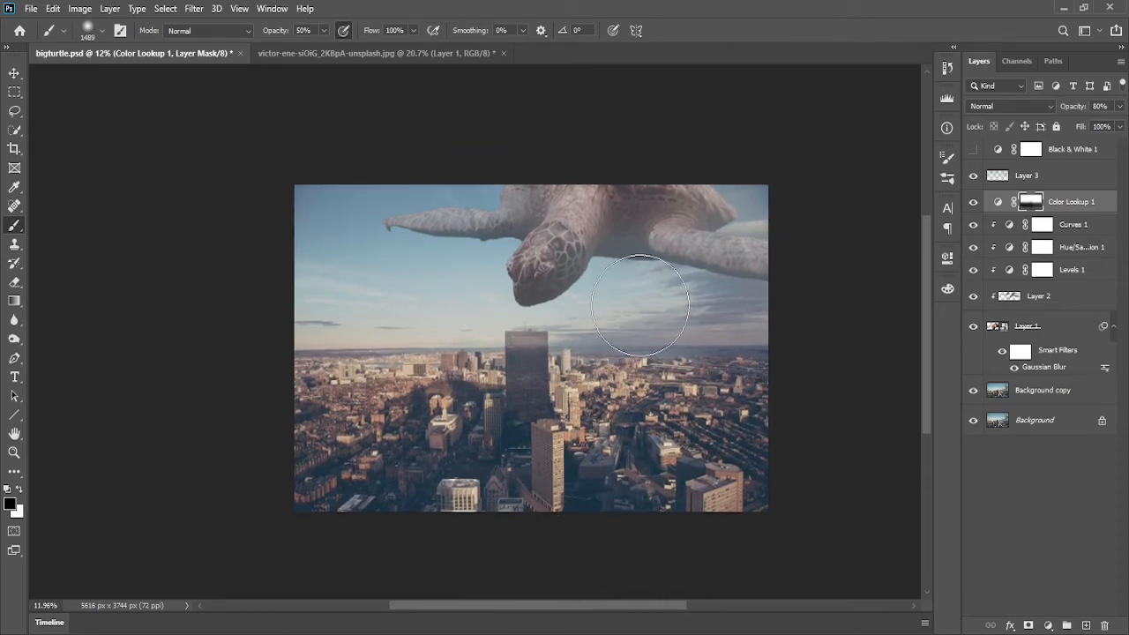
Paint the Color Lookup mask in the sky just below the turtle's head
scroll(595, 289, "down", 2)
scroll(595, 288, "down", 1)
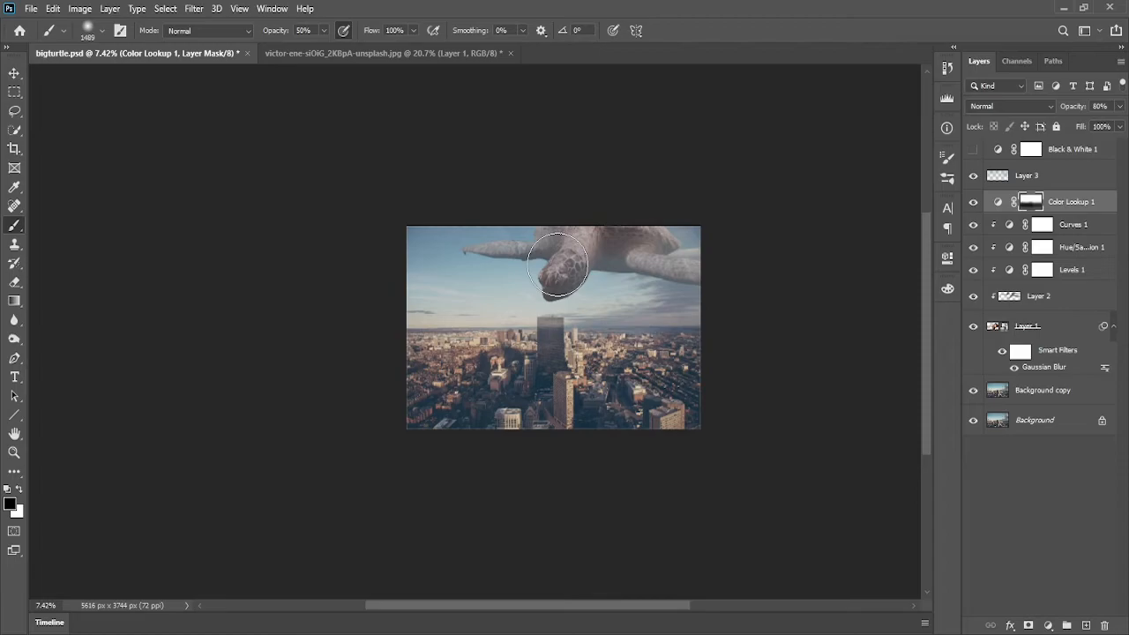
left_click_drag(558, 265, 600, 285)
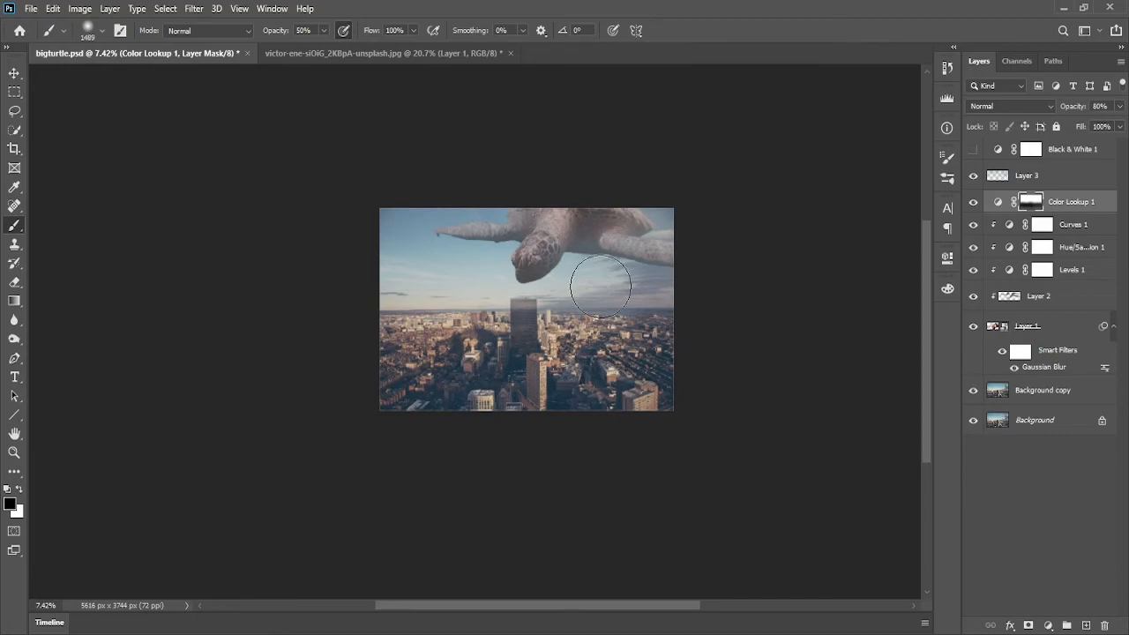
scroll(601, 285, "up", 5)
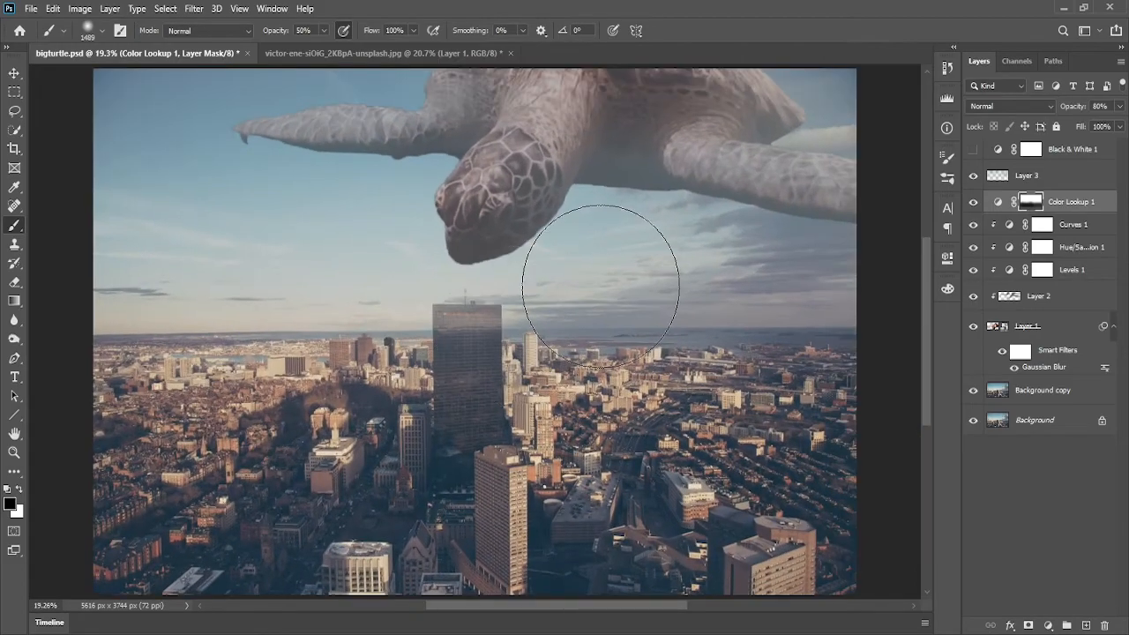
scroll(630, 262, "down", 1)
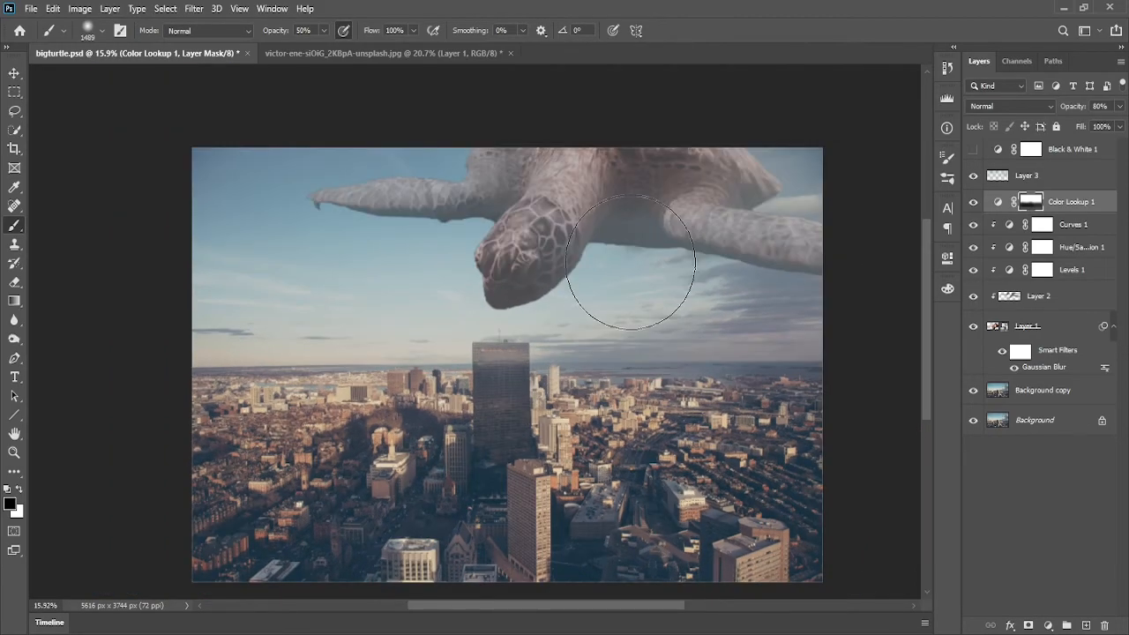